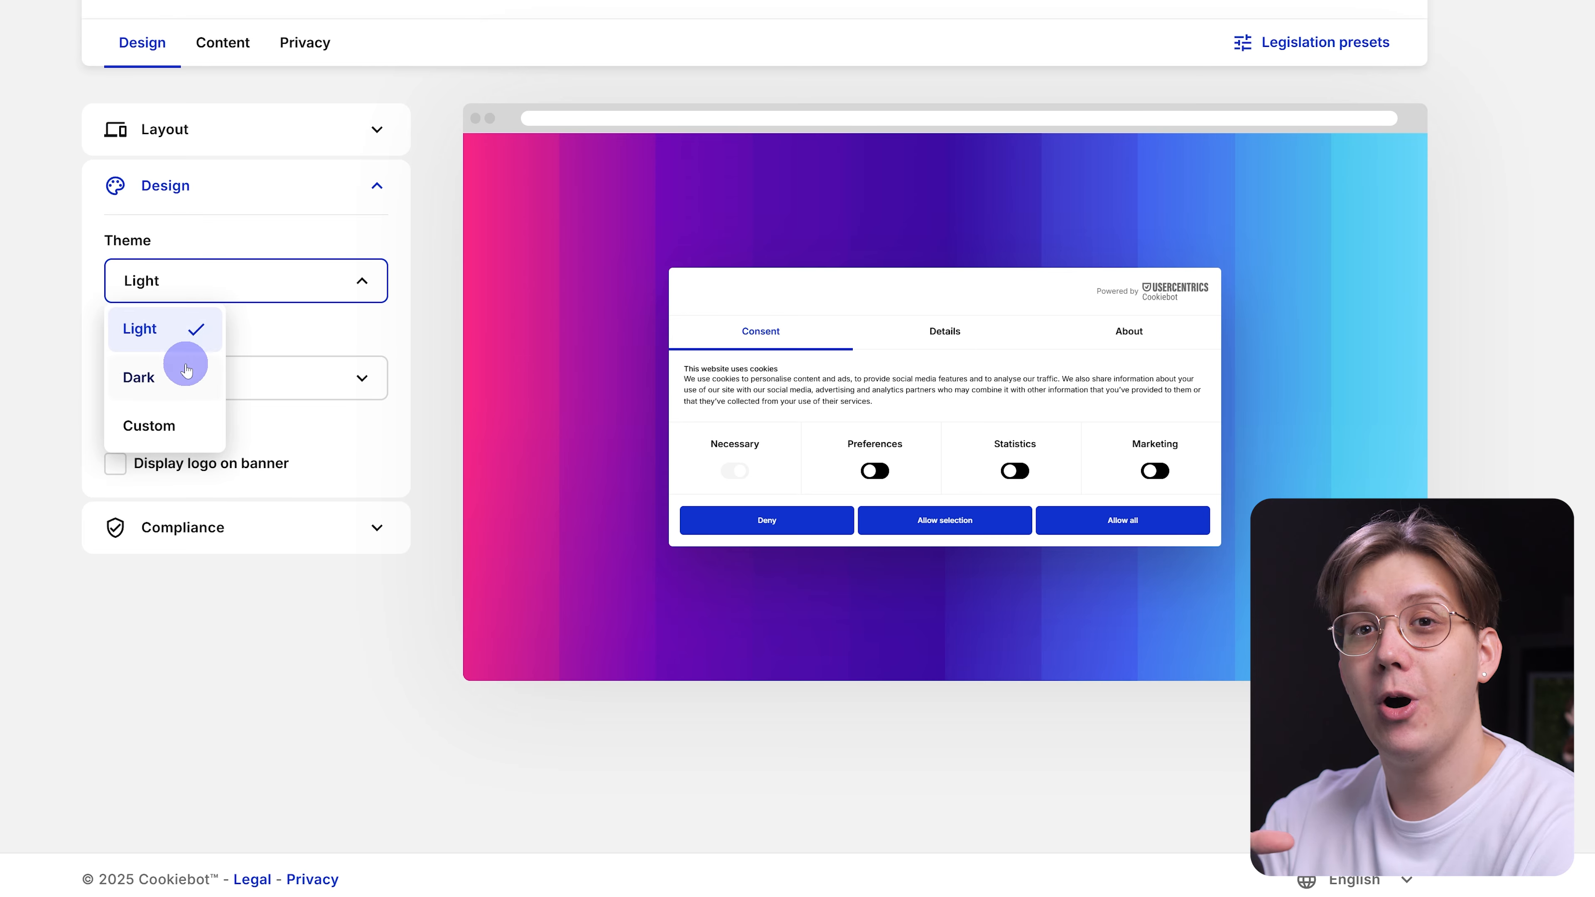
Switch the demo consent banner's theme from Dark to Custom in the Design panel.
{"action": "left_click", "coordinate": [181, 371]}
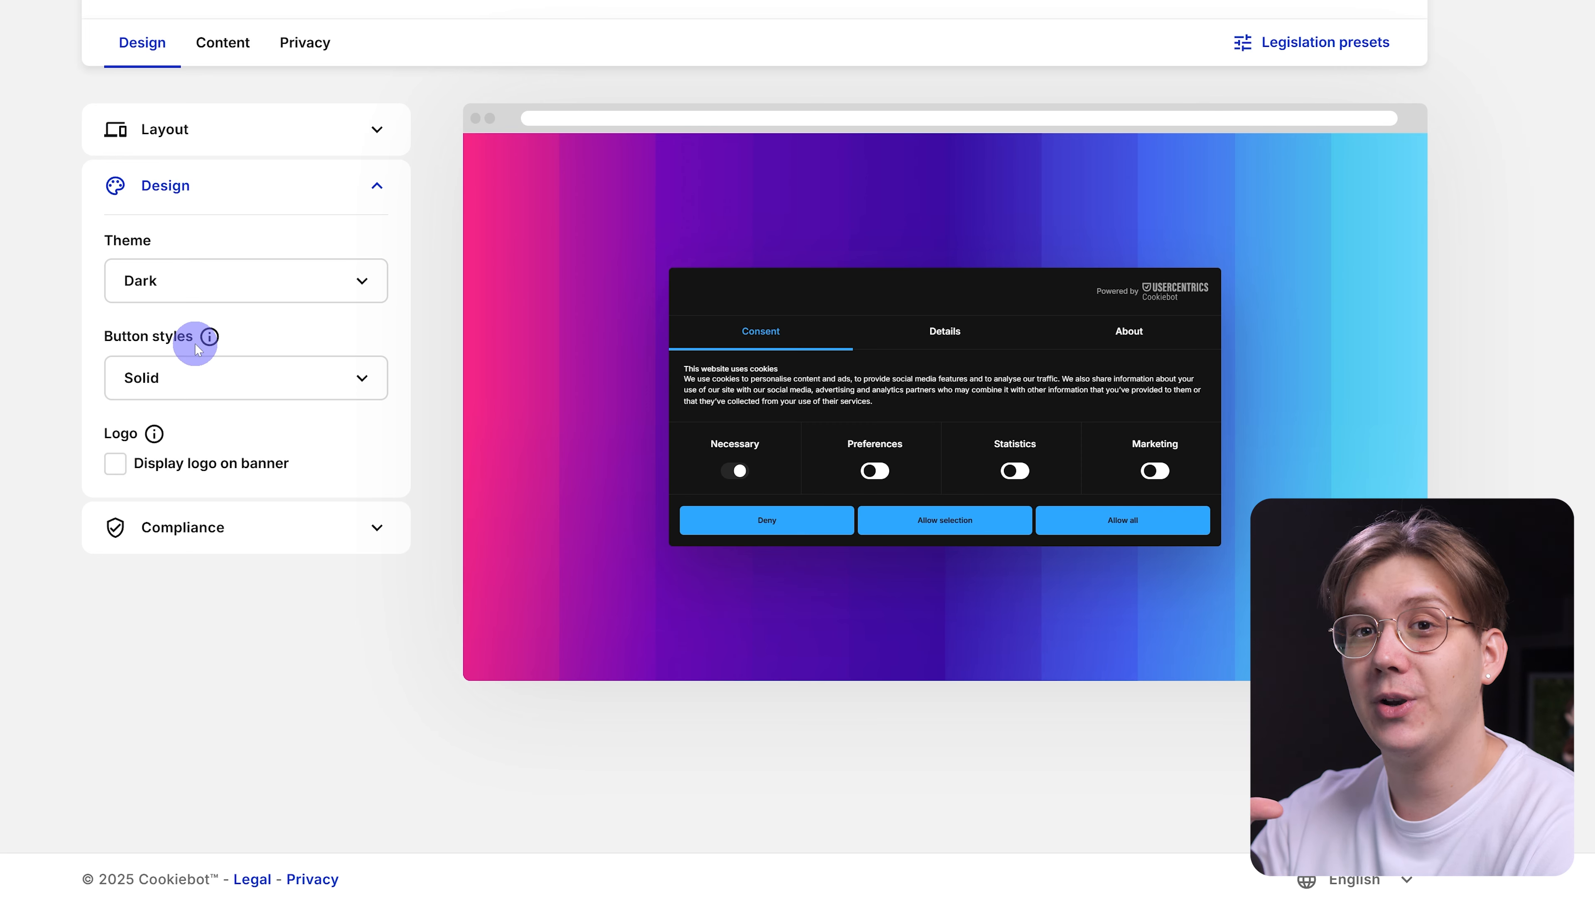
{"action": "left_click", "coordinate": [232, 299]}
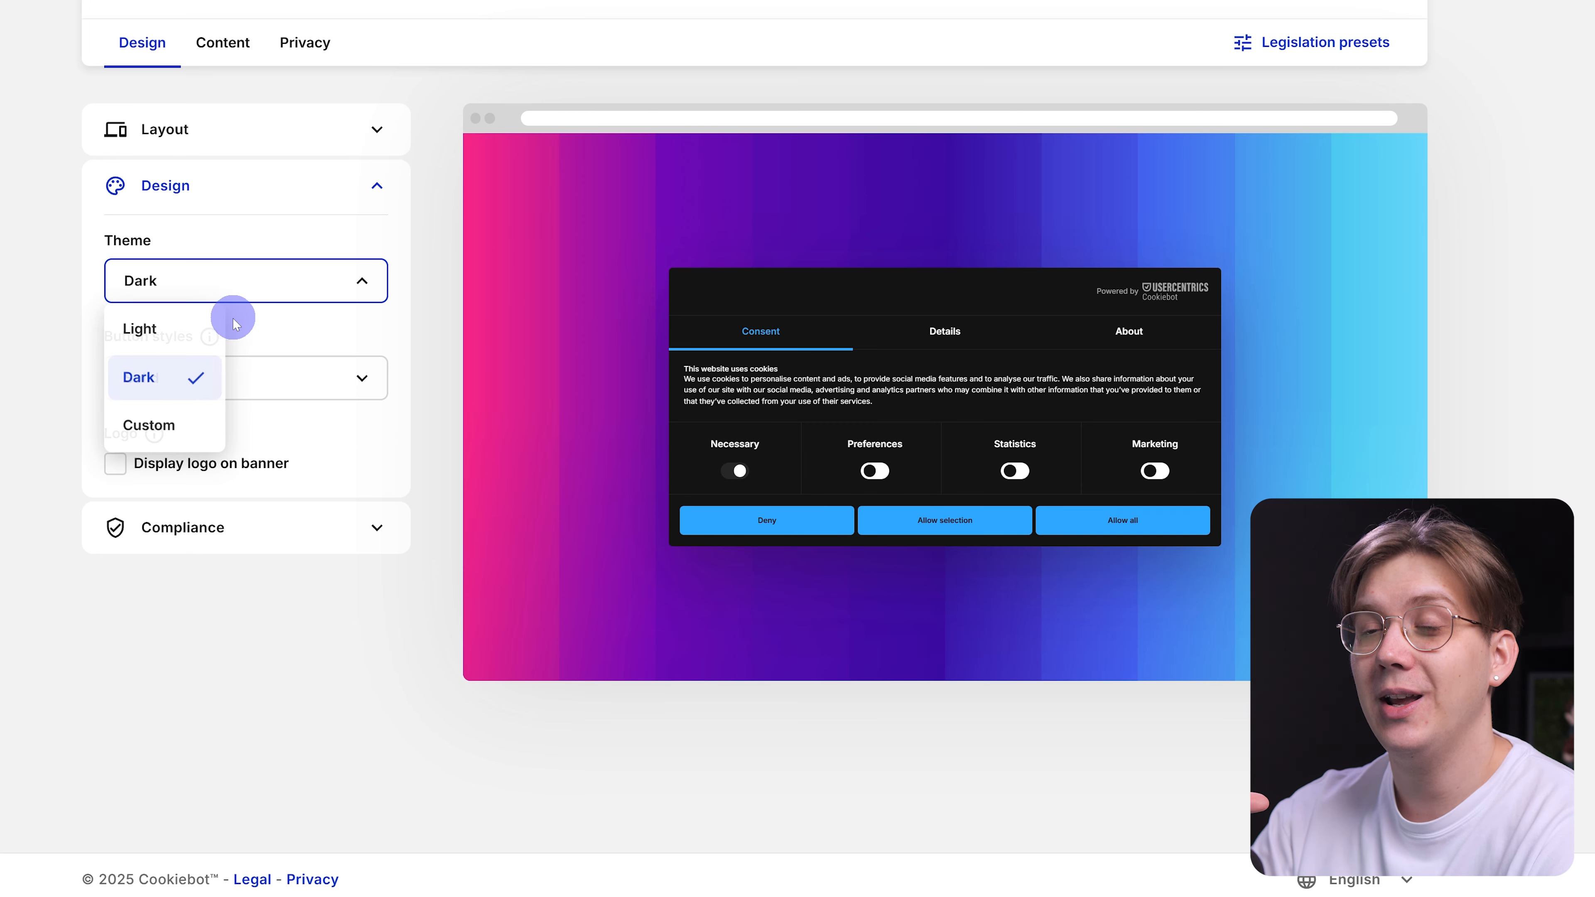
{"action": "left_click", "coordinate": [165, 422]}
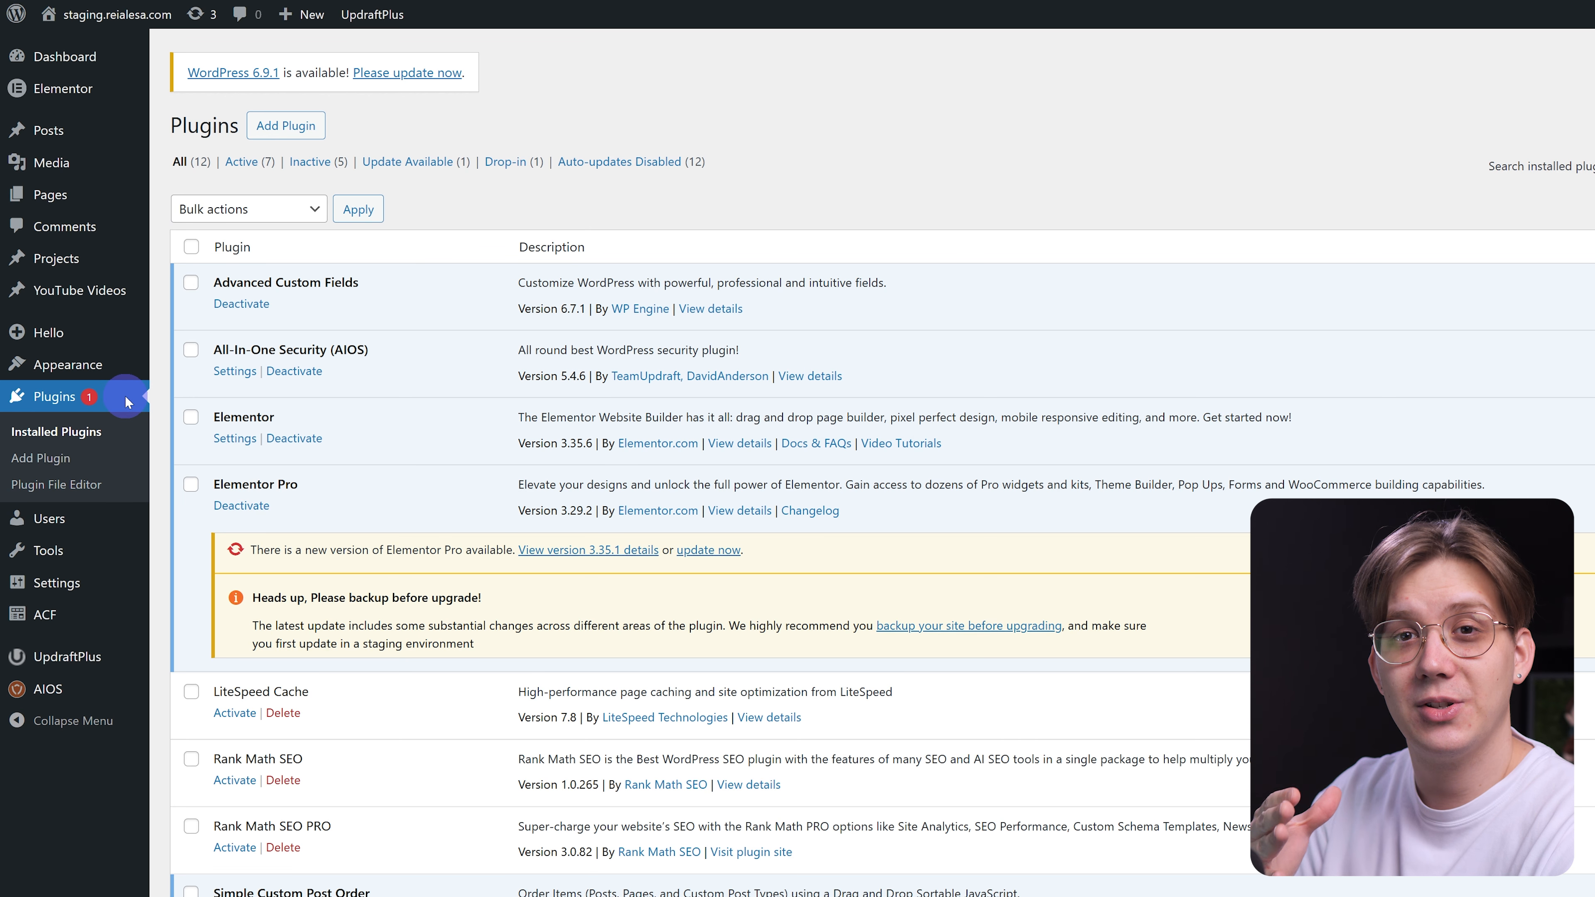
Search the plugin directory for 'cookiebot', then install and activate Cookiebot by Usercentrics.
{"action": "mouse_move", "coordinate": [119, 255]}
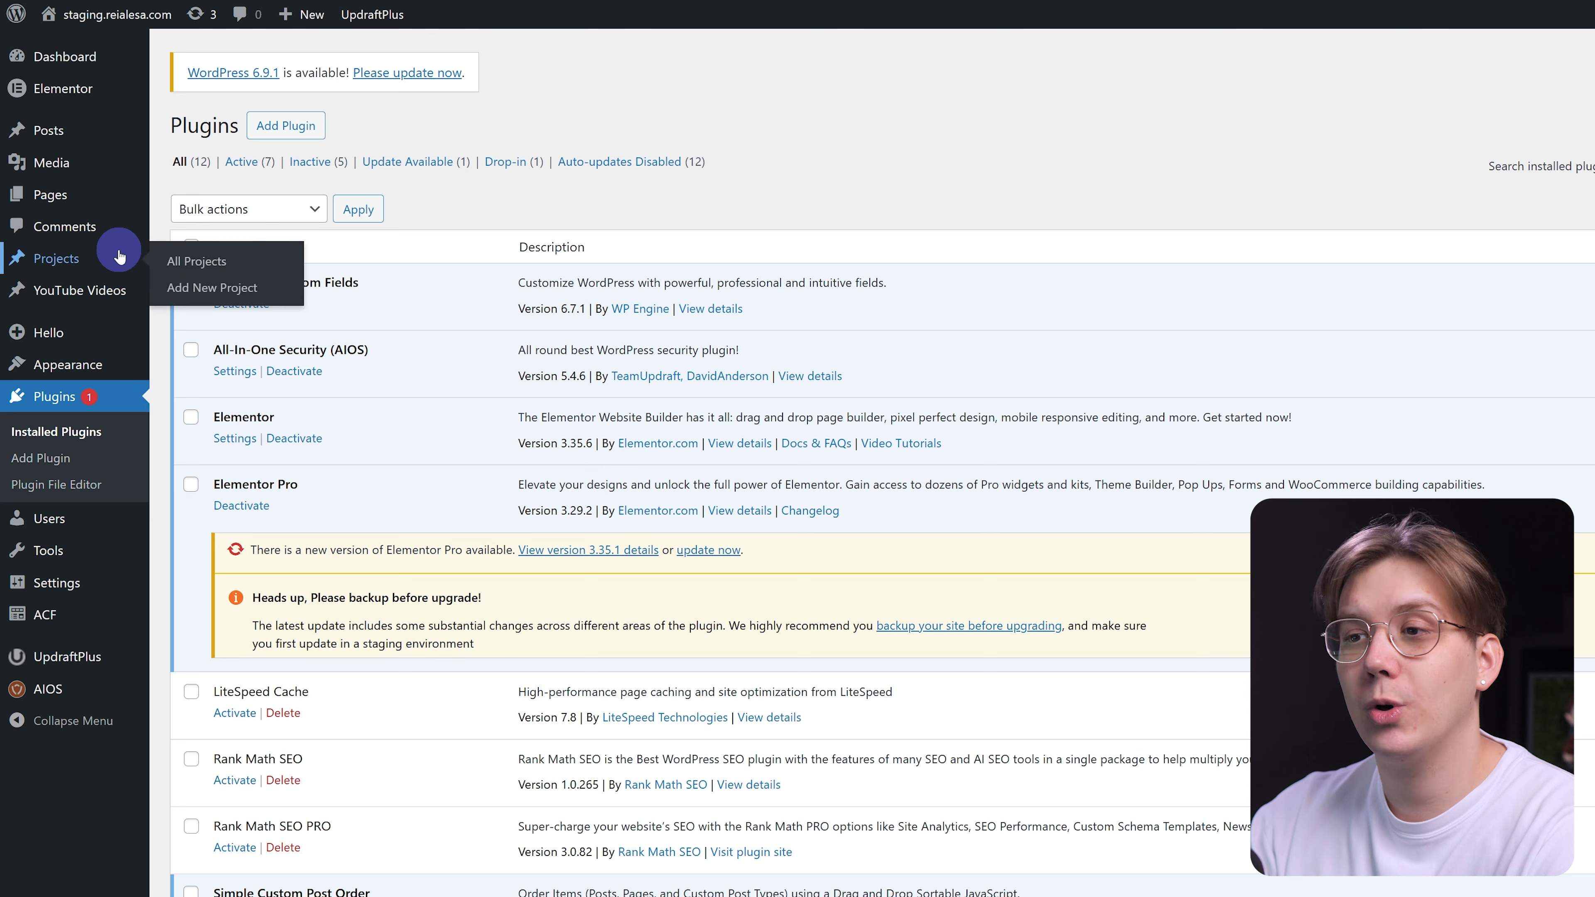
{"action": "left_click", "coordinate": [71, 460]}
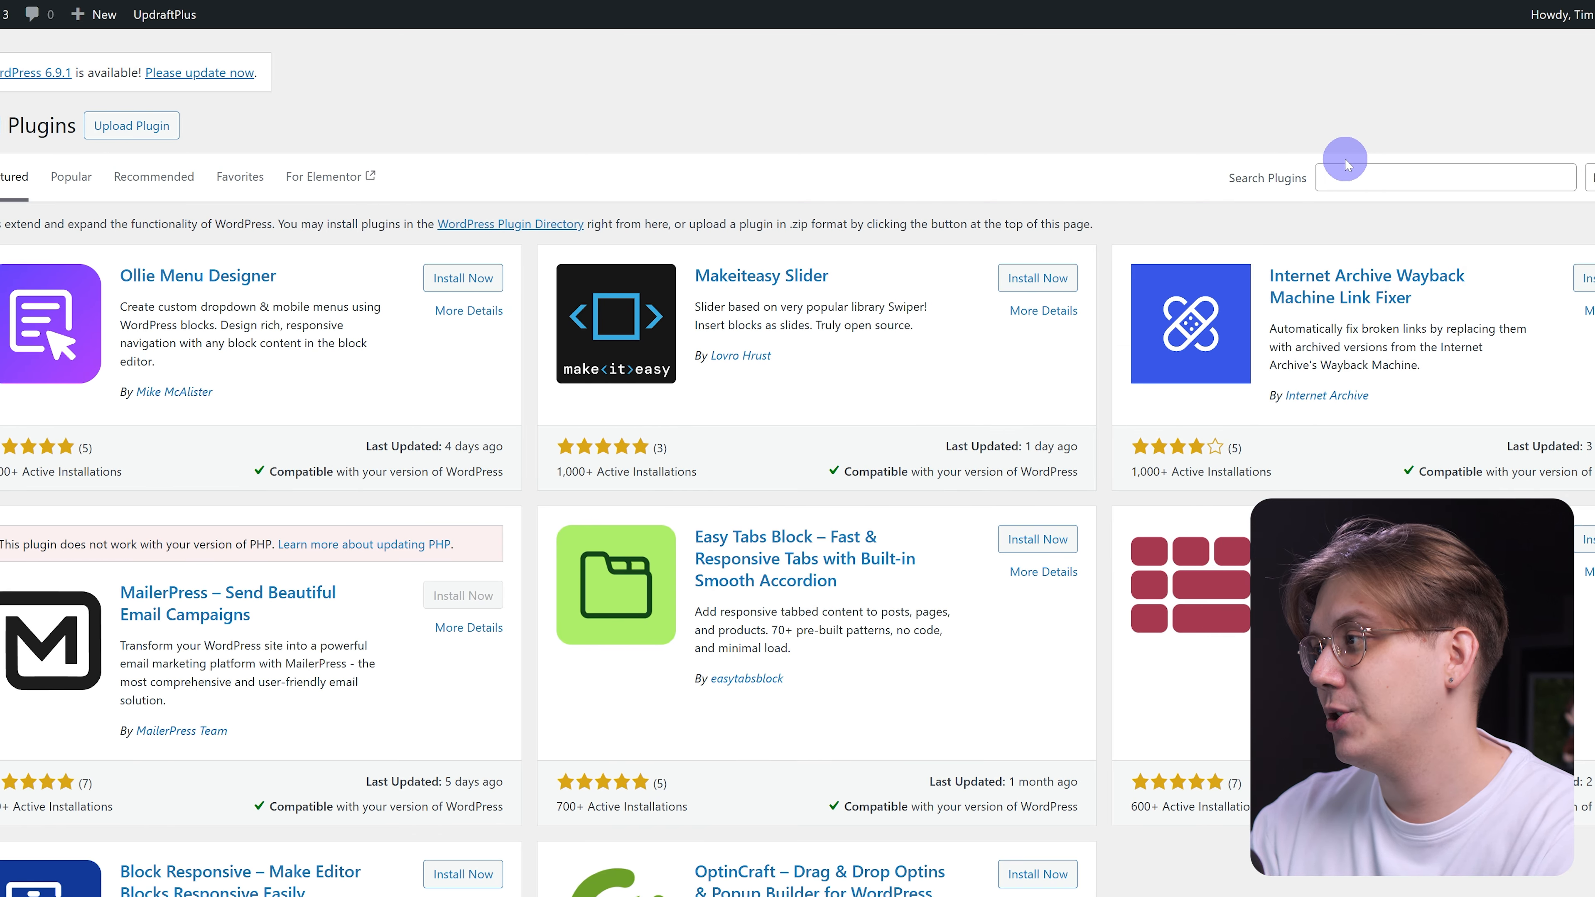
{"action": "left_click", "coordinate": [1540, 164]}
{"action": "type", "text": "cookiebot"}
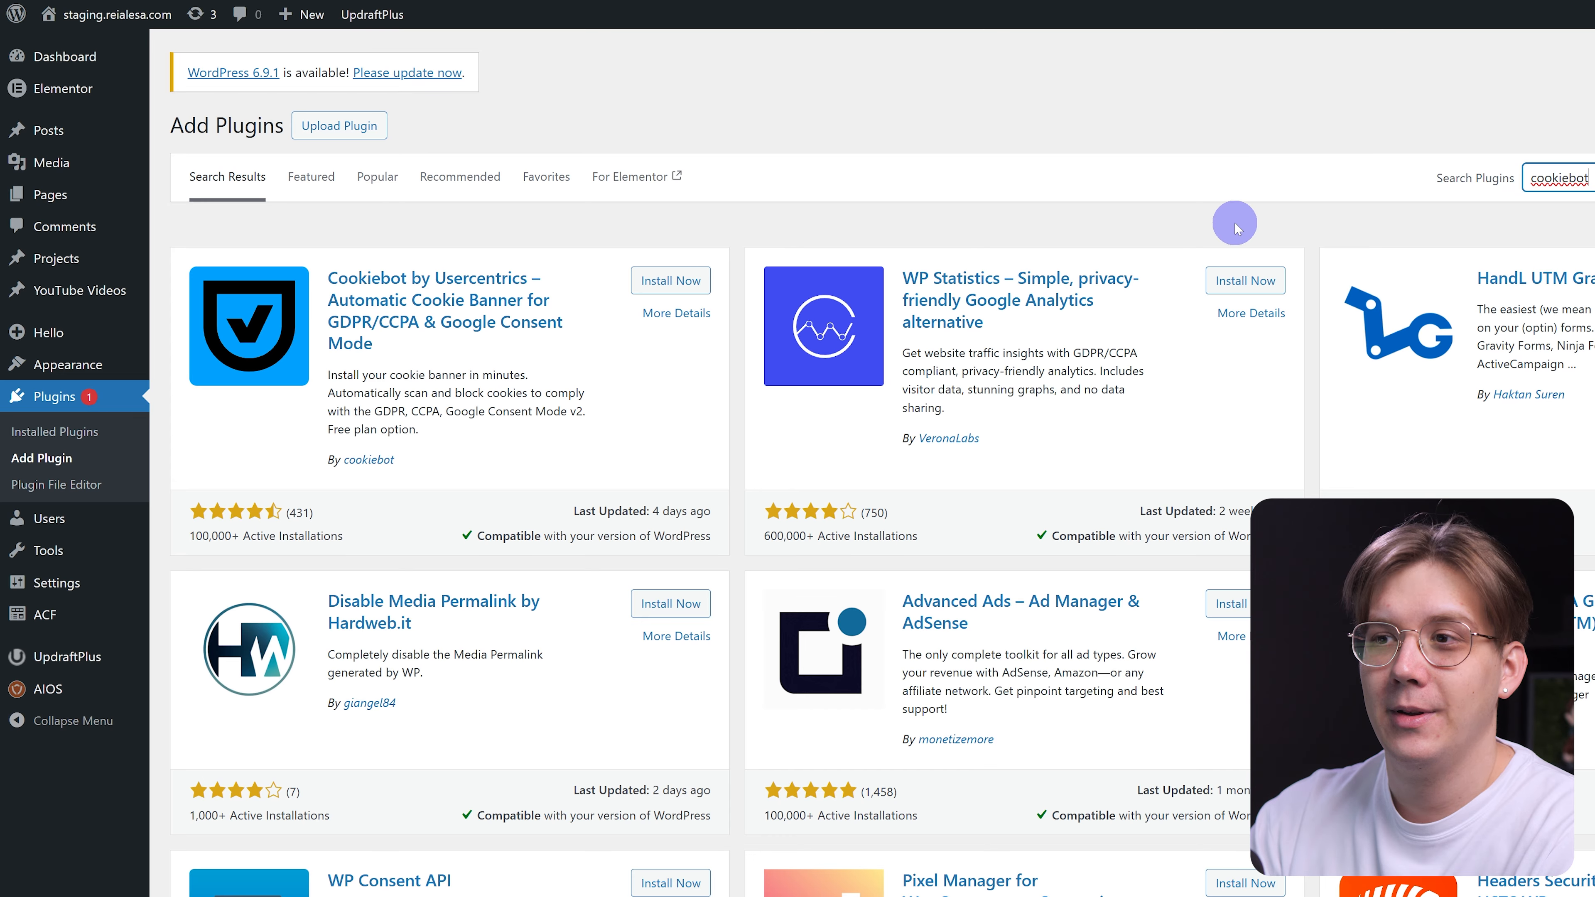
{"action": "left_click", "coordinate": [675, 283]}
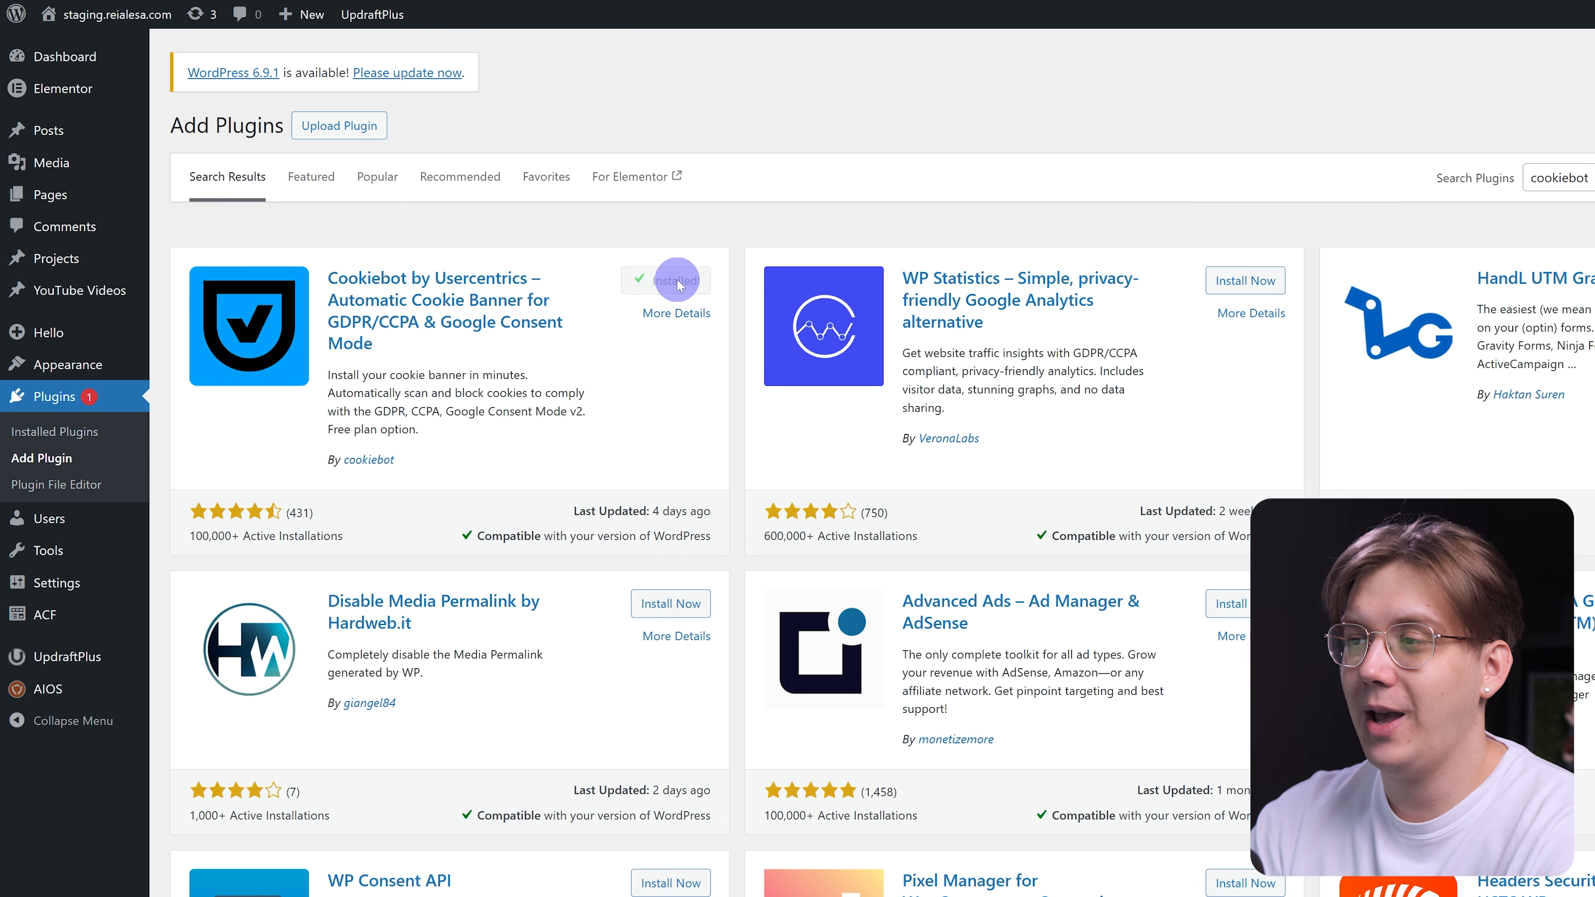
{"action": "left_click", "coordinate": [678, 280]}
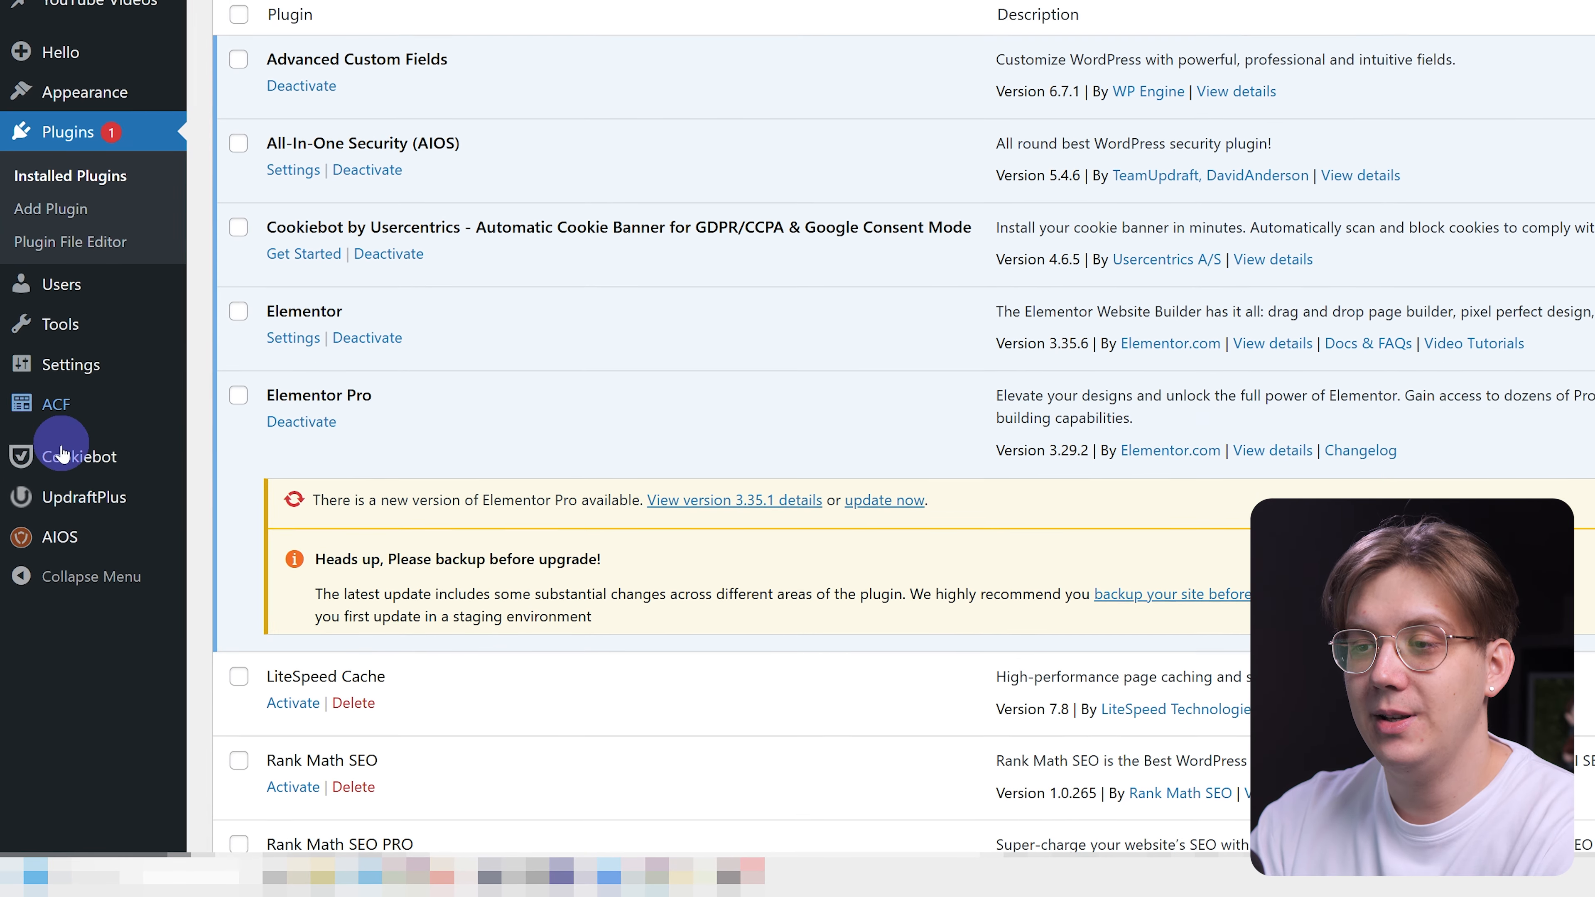
{"action": "mouse_move", "coordinate": [75, 456]}
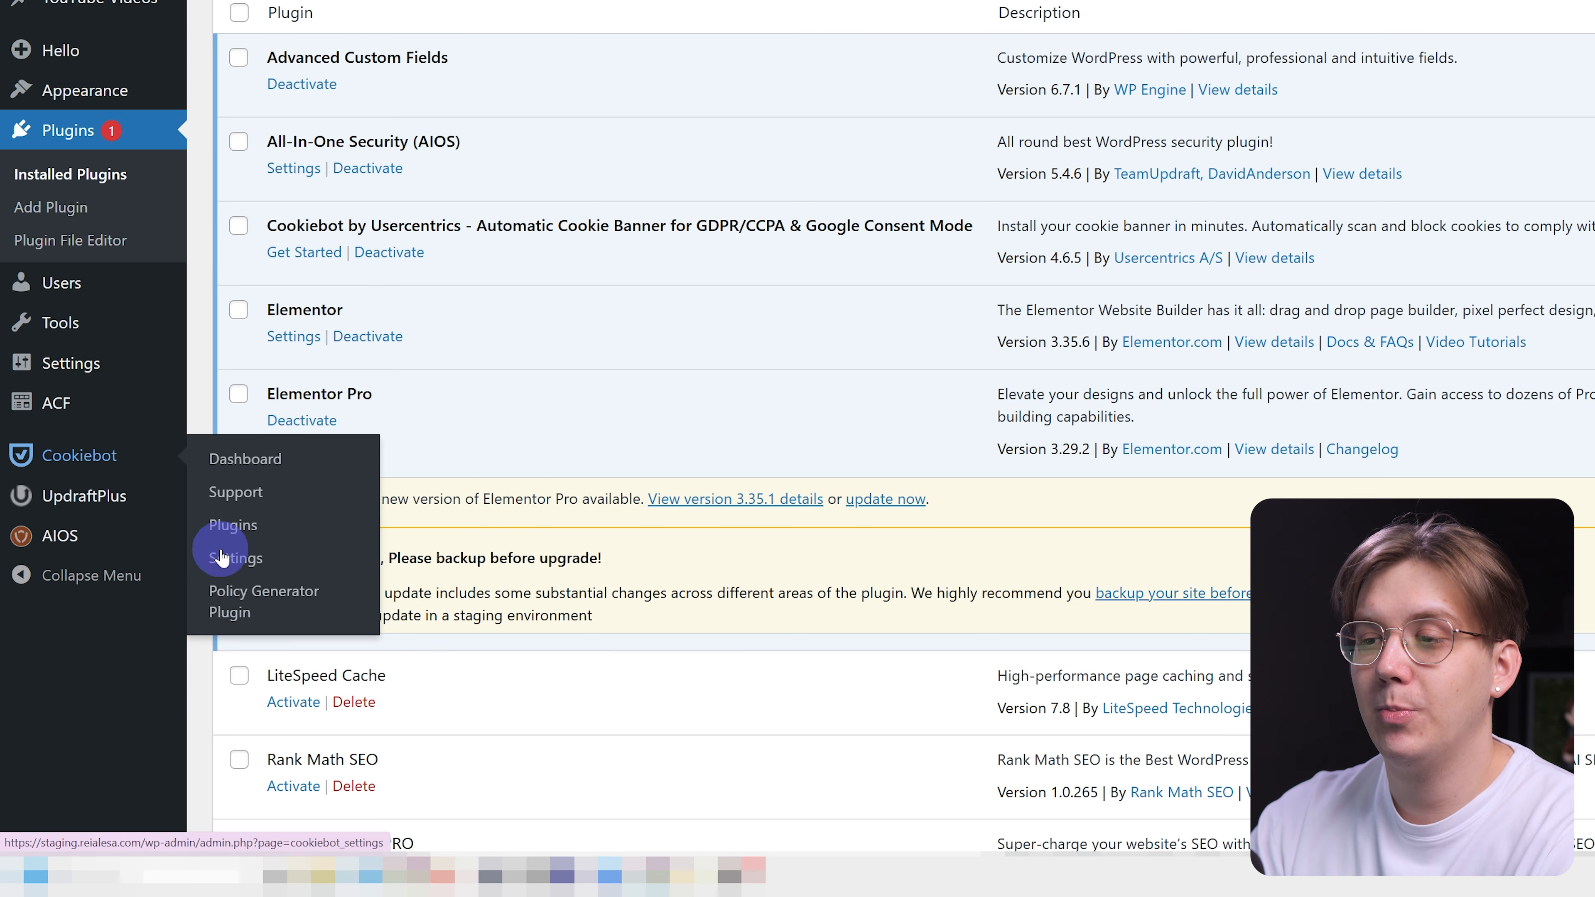
From Cookiebot's Policy Generator Plugin page, install and activate Usercentrics Privacy Policy Generator.
{"action": "left_click", "coordinate": [243, 596]}
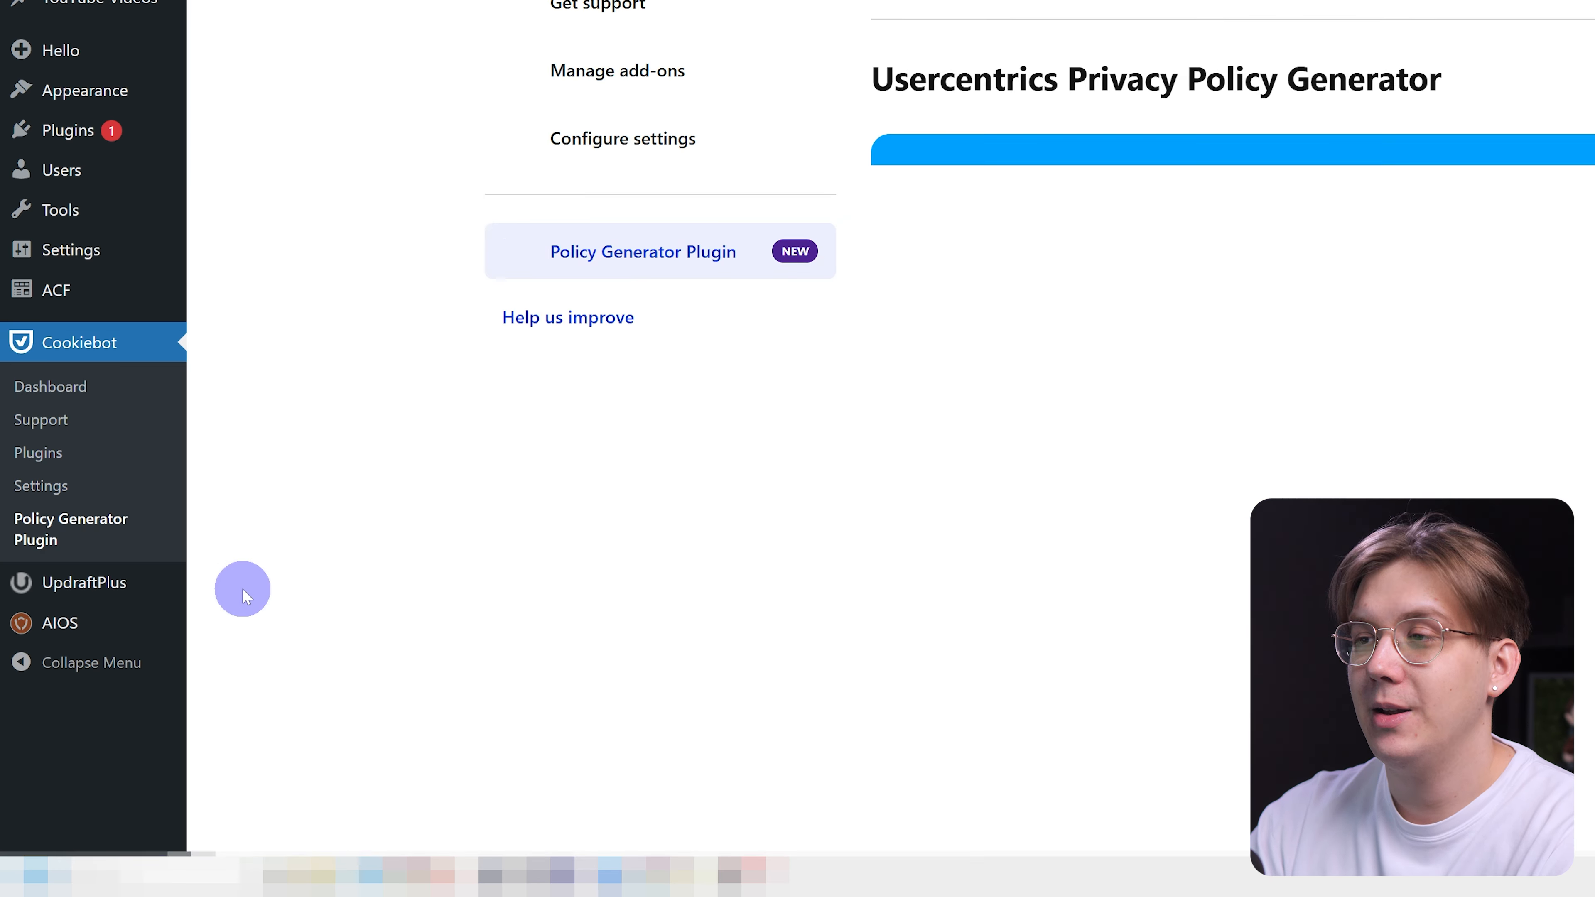
{"action": "left_click", "coordinate": [1436, 337]}
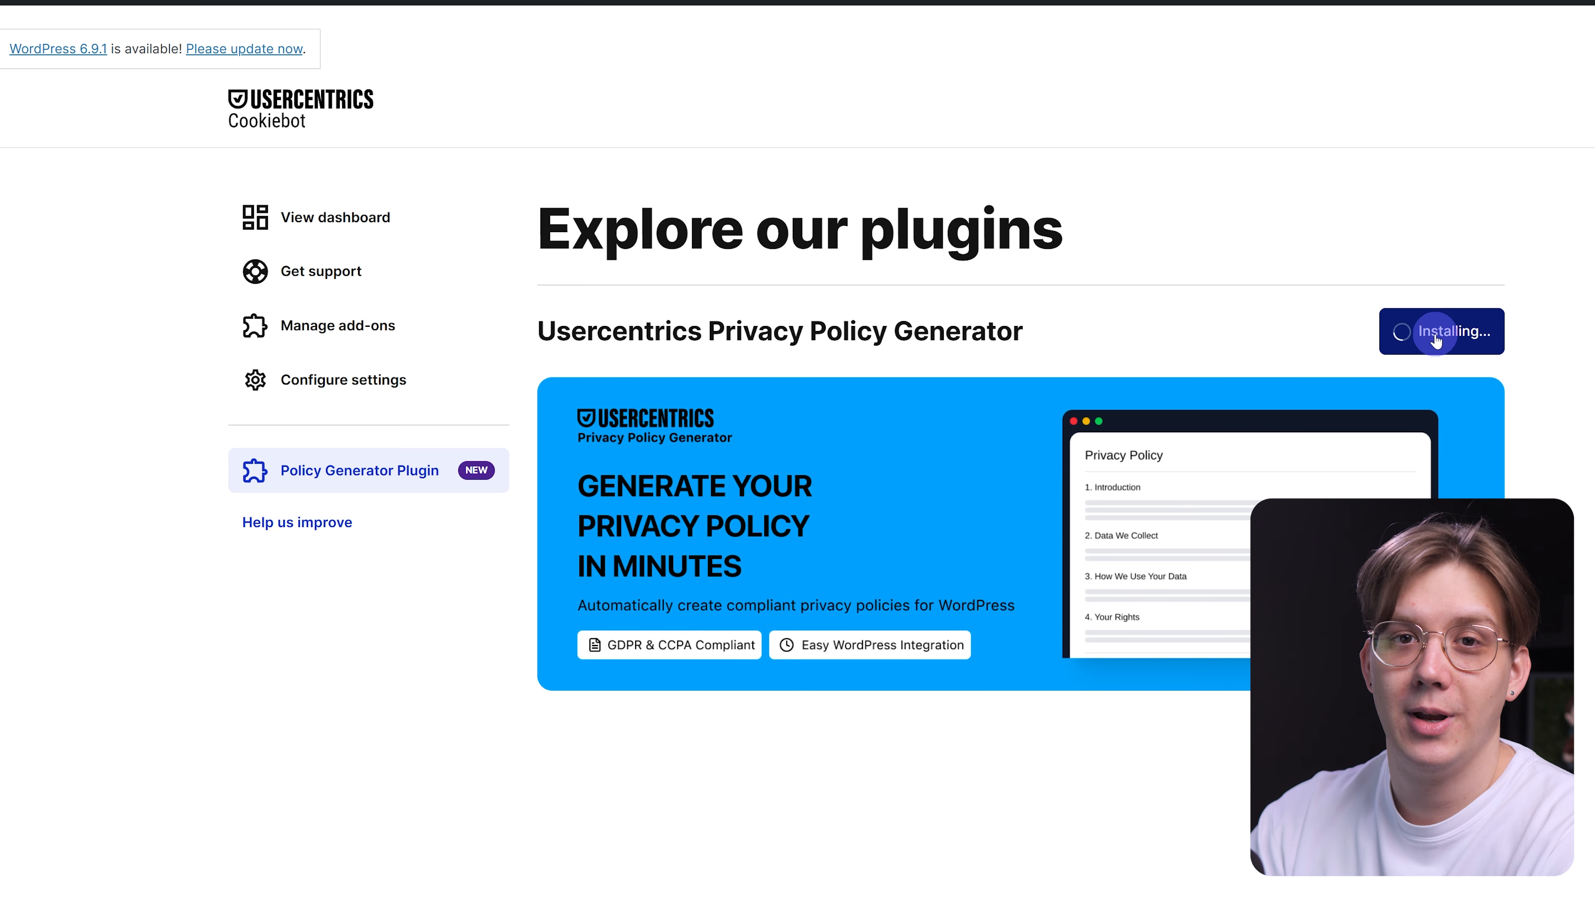
{"action": "left_click", "coordinate": [1444, 337]}
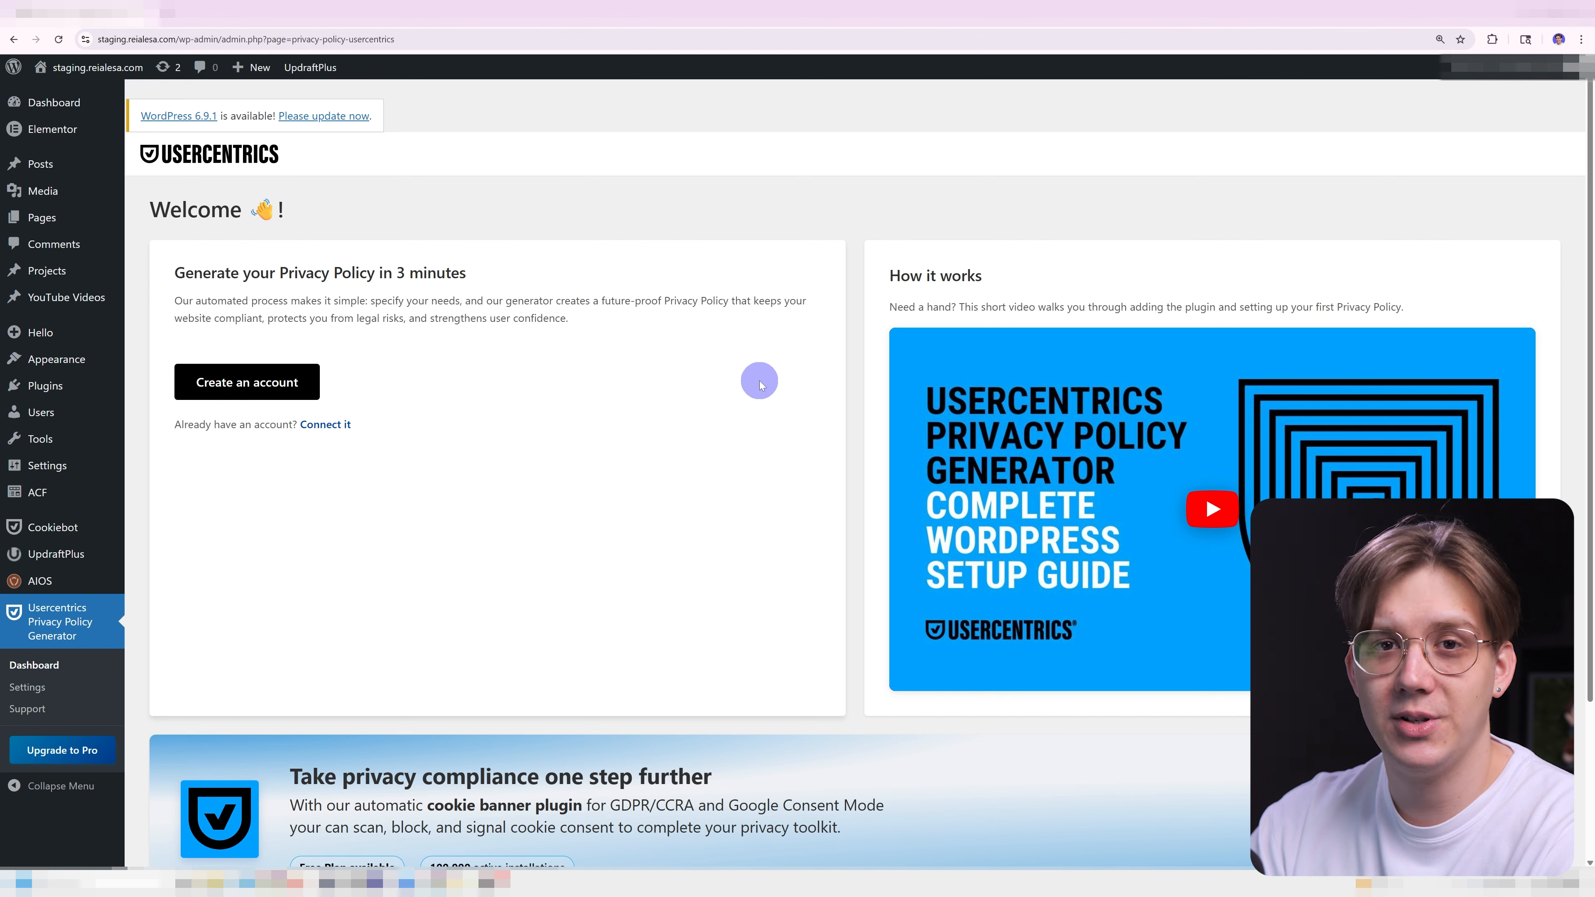
Begin a Usercentrics account and sign in with the saved login e-mail.
{"action": "left_click", "coordinate": [281, 388]}
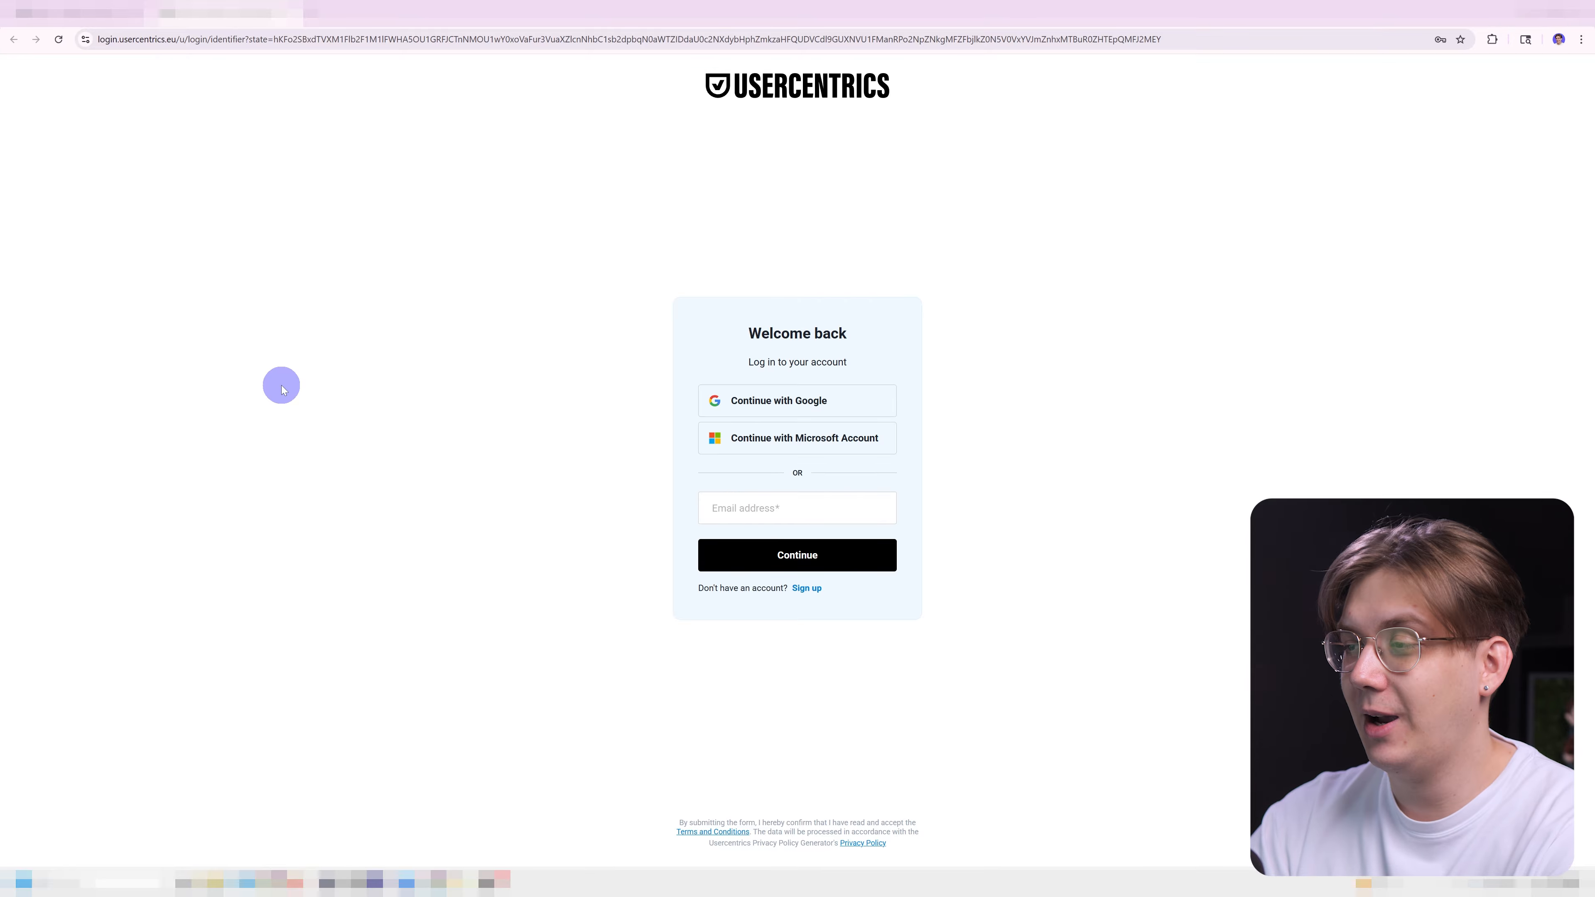
{"action": "left_click", "coordinate": [780, 507]}
{"action": "left_click", "coordinate": [793, 548]}
{"action": "left_click", "coordinate": [795, 549]}
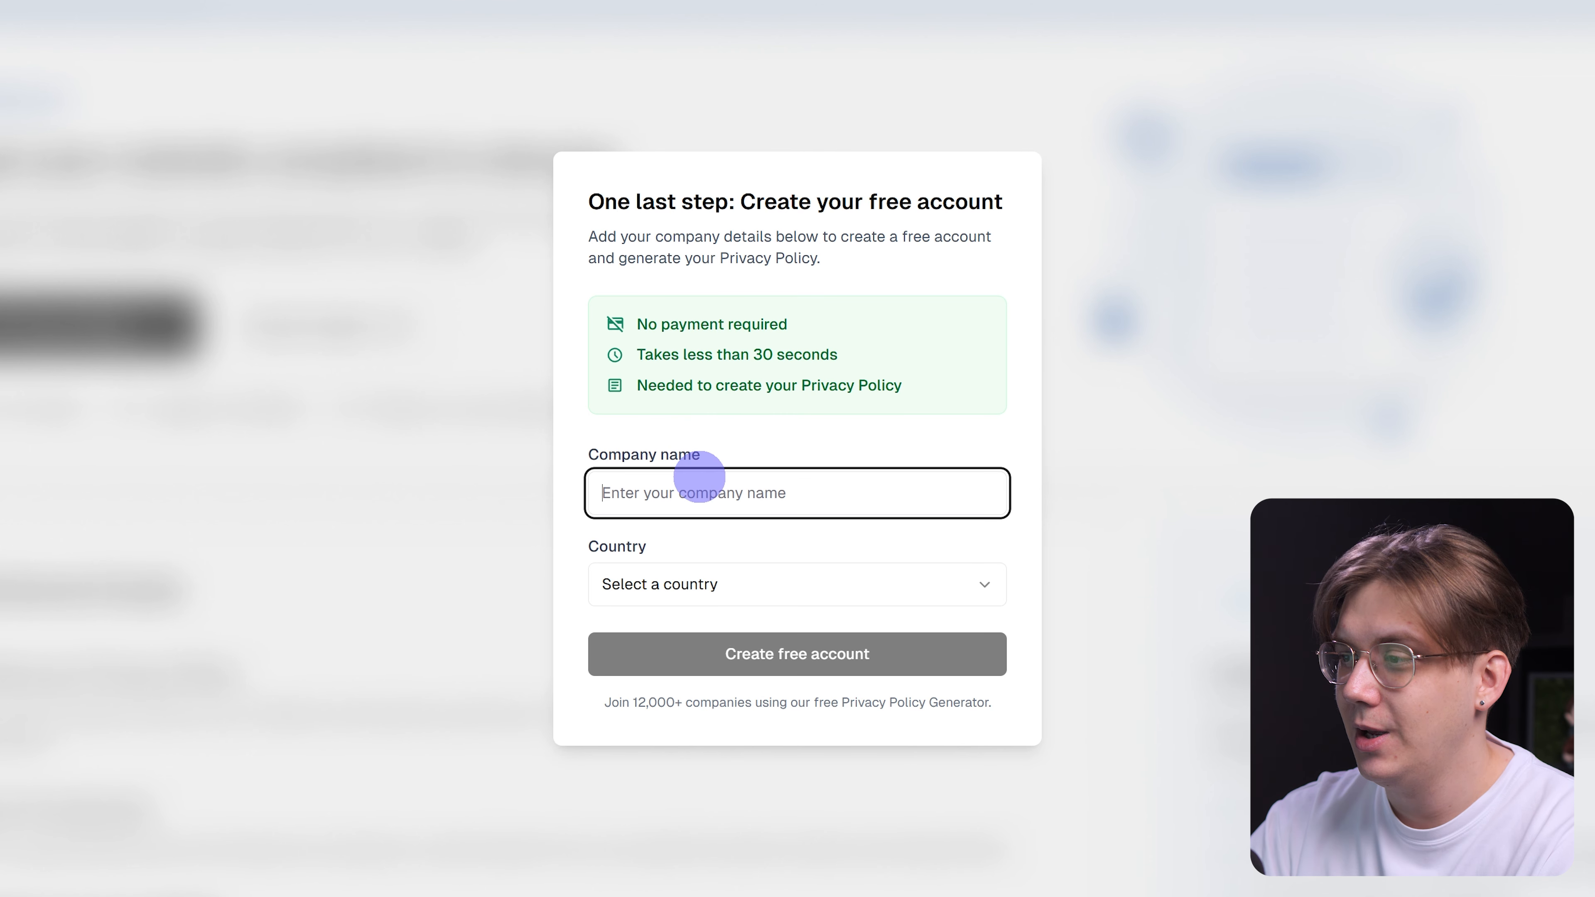
Enter company name Reialesa, pick Slovenia as the country, and create the free account.
{"action": "type", "text": "Reialesa"}
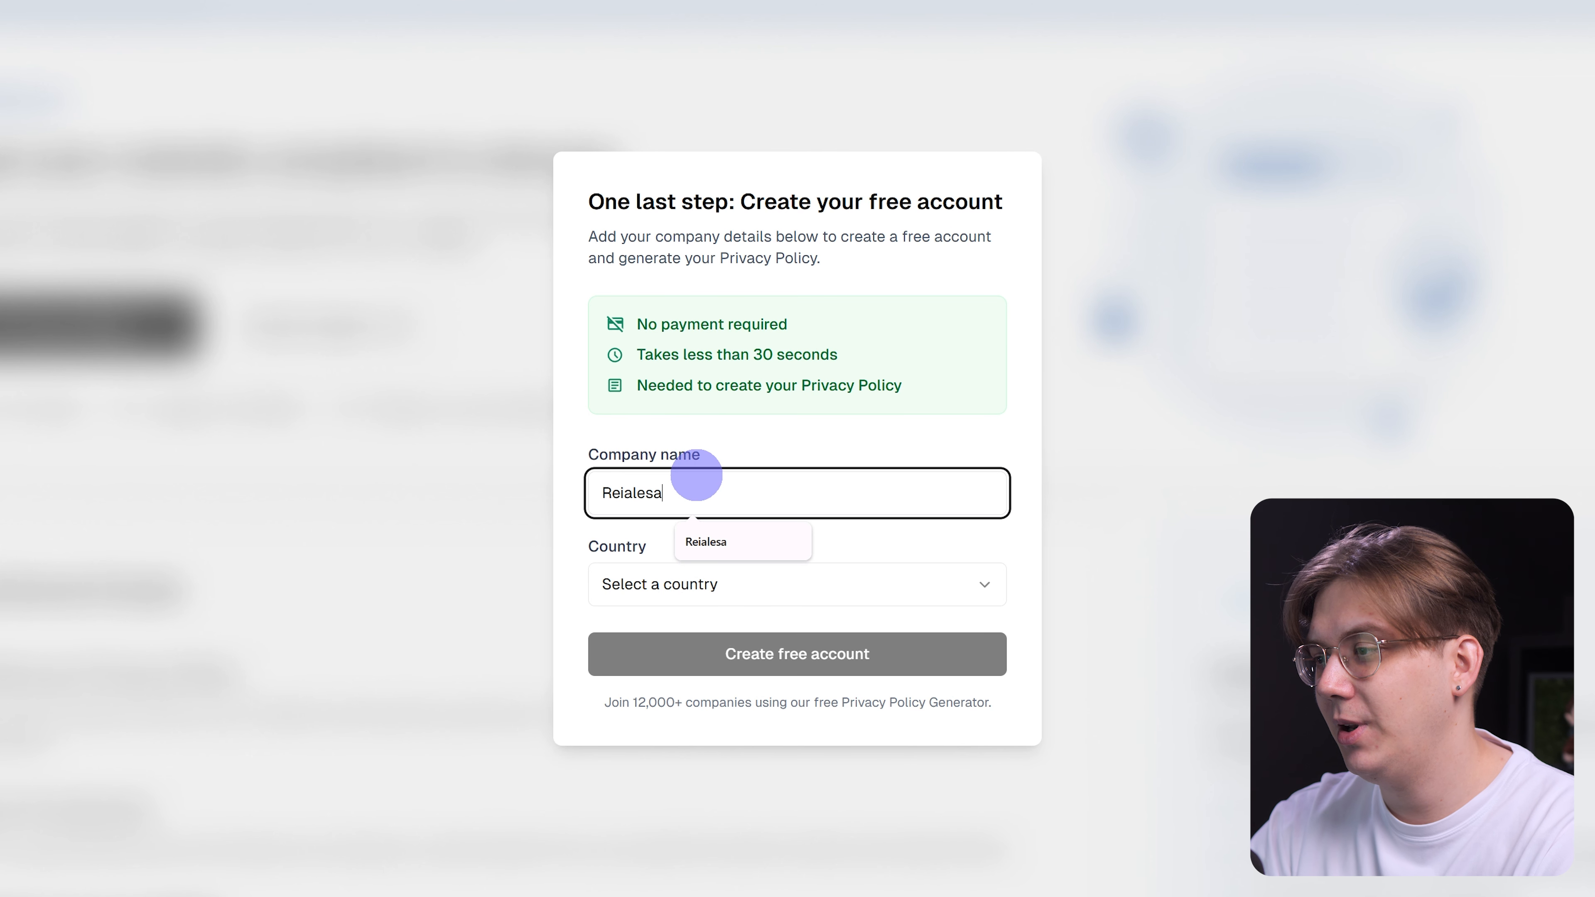
{"action": "left_click", "coordinate": [644, 578]}
{"action": "scroll", "coordinate": [711, 407], "scroll_direction": "down", "scroll_amount": 5}
{"action": "scroll", "coordinate": [710, 408], "scroll_direction": "down", "scroll_amount": 20}
{"action": "scroll", "coordinate": [711, 408], "scroll_direction": "down", "scroll_amount": 20}
{"action": "scroll", "coordinate": [714, 406], "scroll_direction": "down", "scroll_amount": 20}
{"action": "scroll", "coordinate": [715, 410], "scroll_direction": "up", "scroll_amount": 4}
{"action": "scroll", "coordinate": [716, 414], "scroll_direction": "up", "scroll_amount": 4}
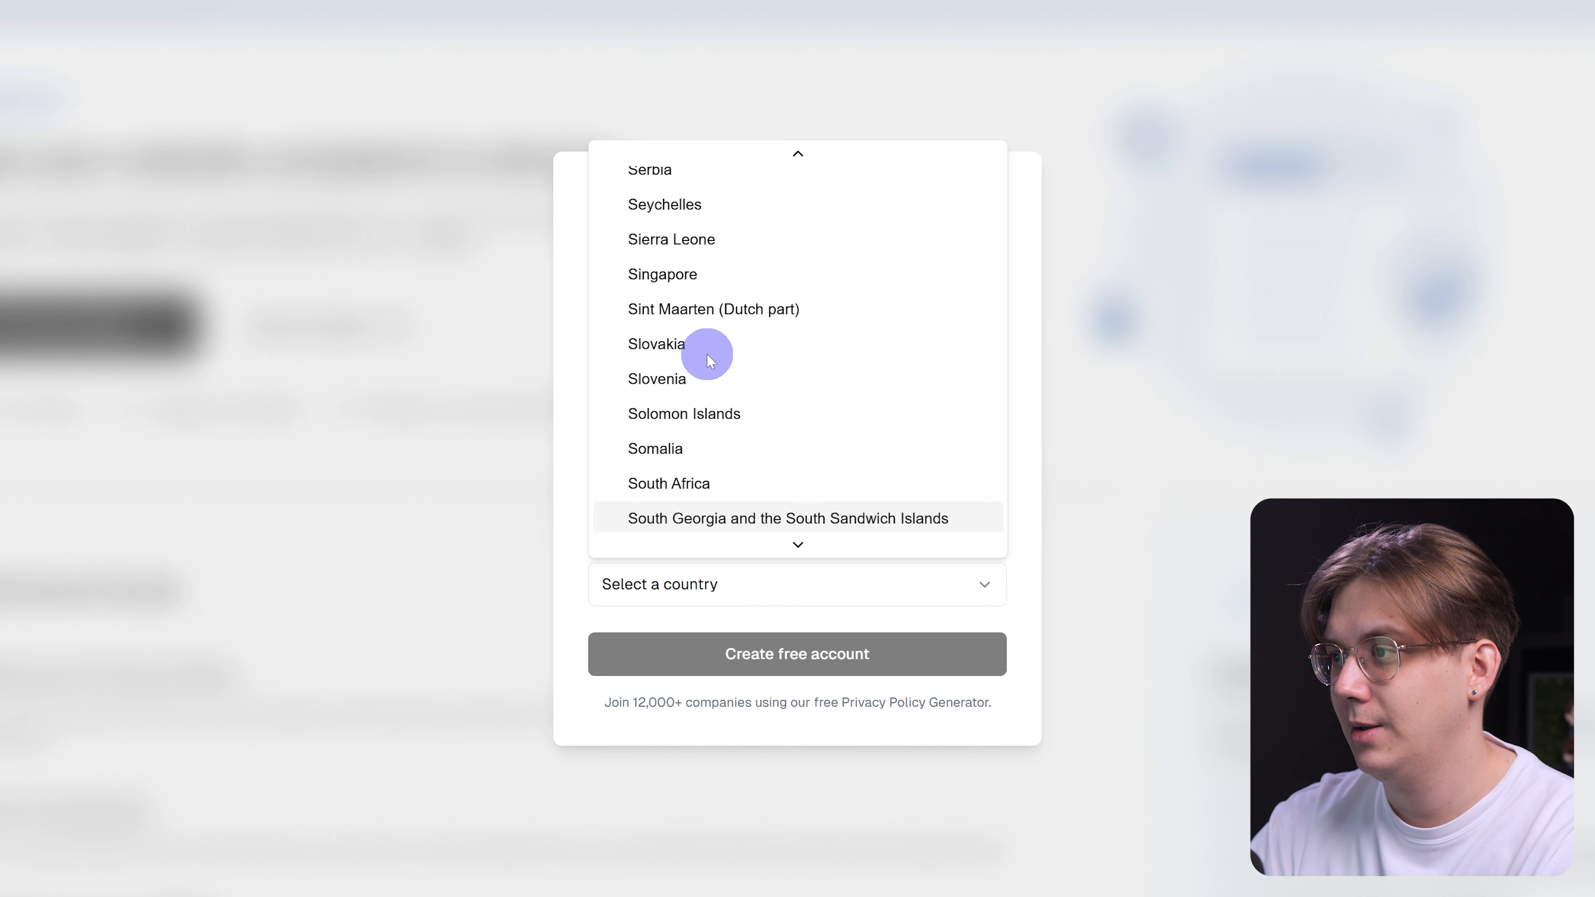
{"action": "left_click", "coordinate": [666, 284]}
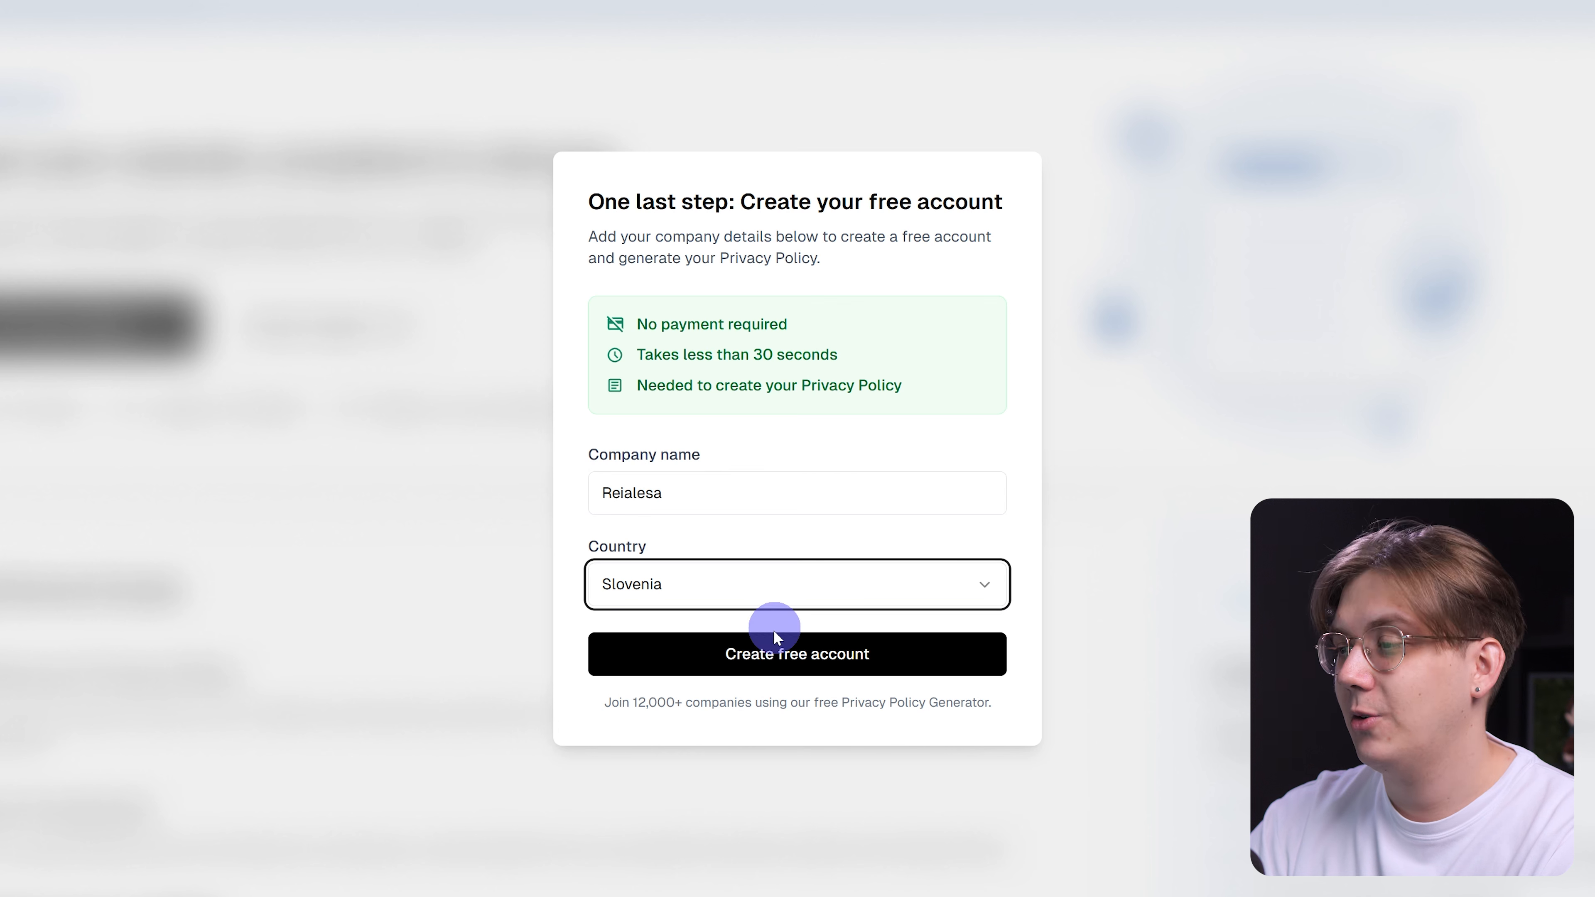
{"action": "left_click", "coordinate": [773, 651]}
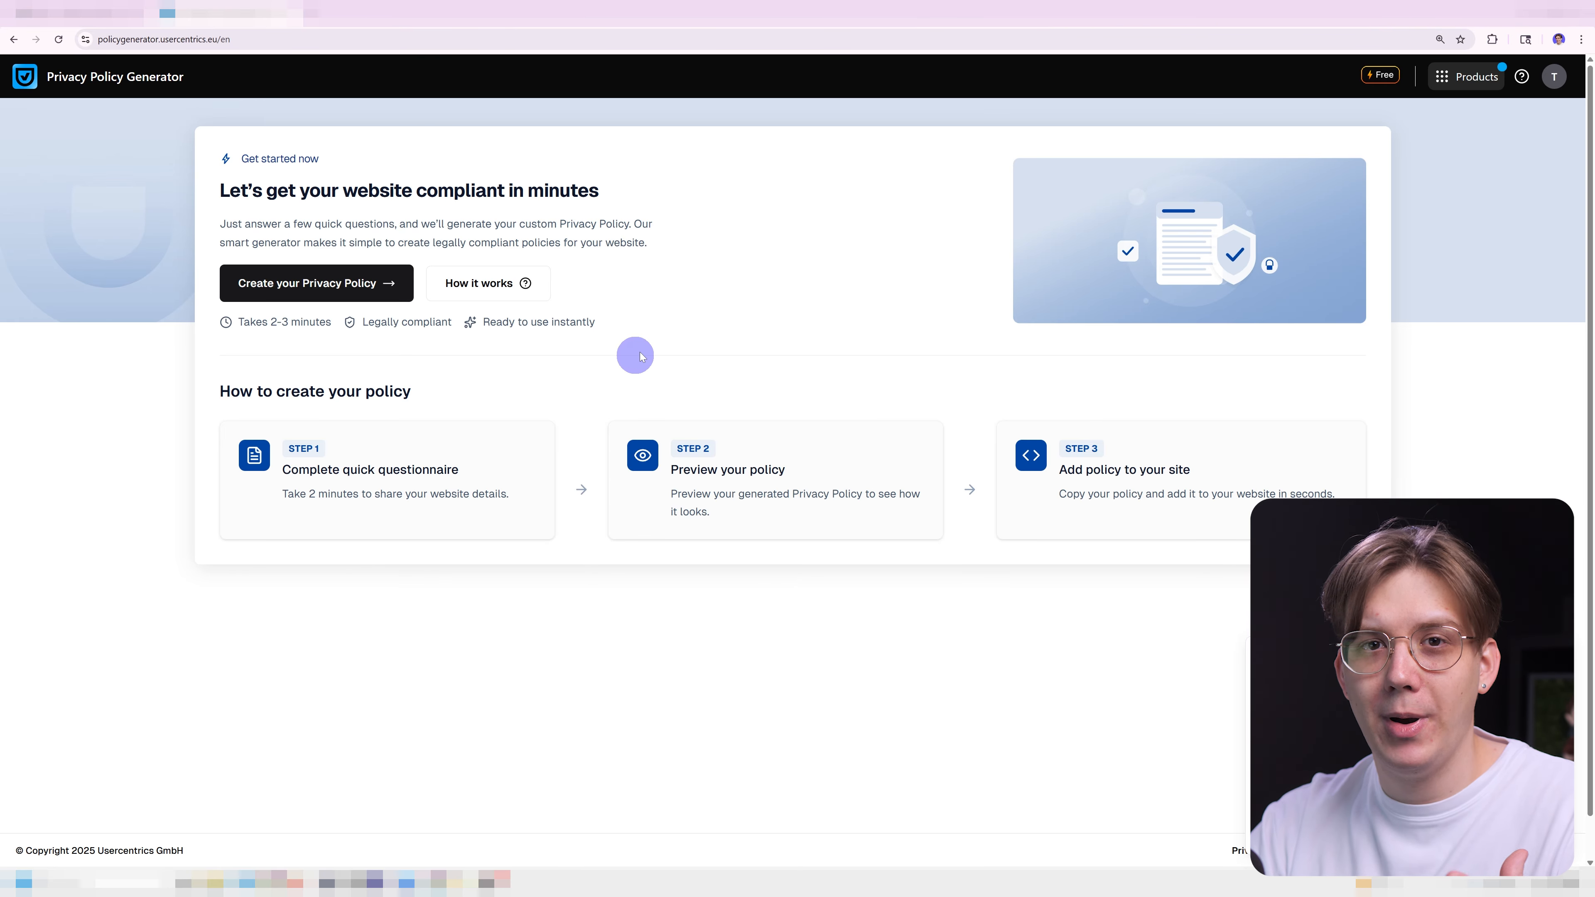
View the How it works documentation, then return to the generator's start page.
{"action": "left_click", "coordinate": [501, 284]}
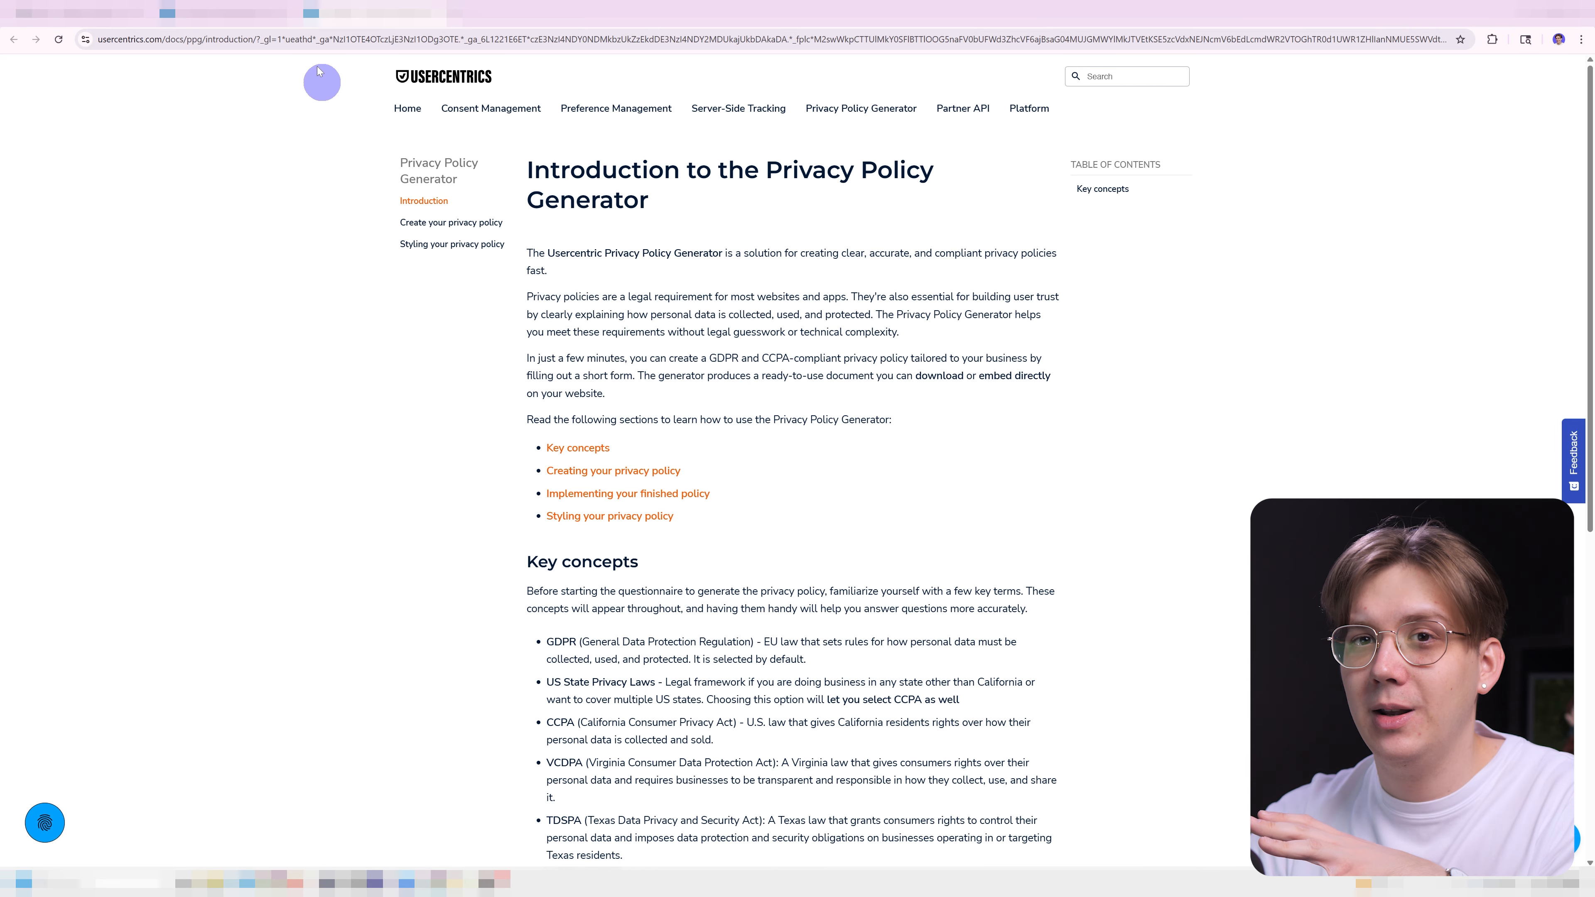
{"action": "left_click", "coordinate": [245, 13]}
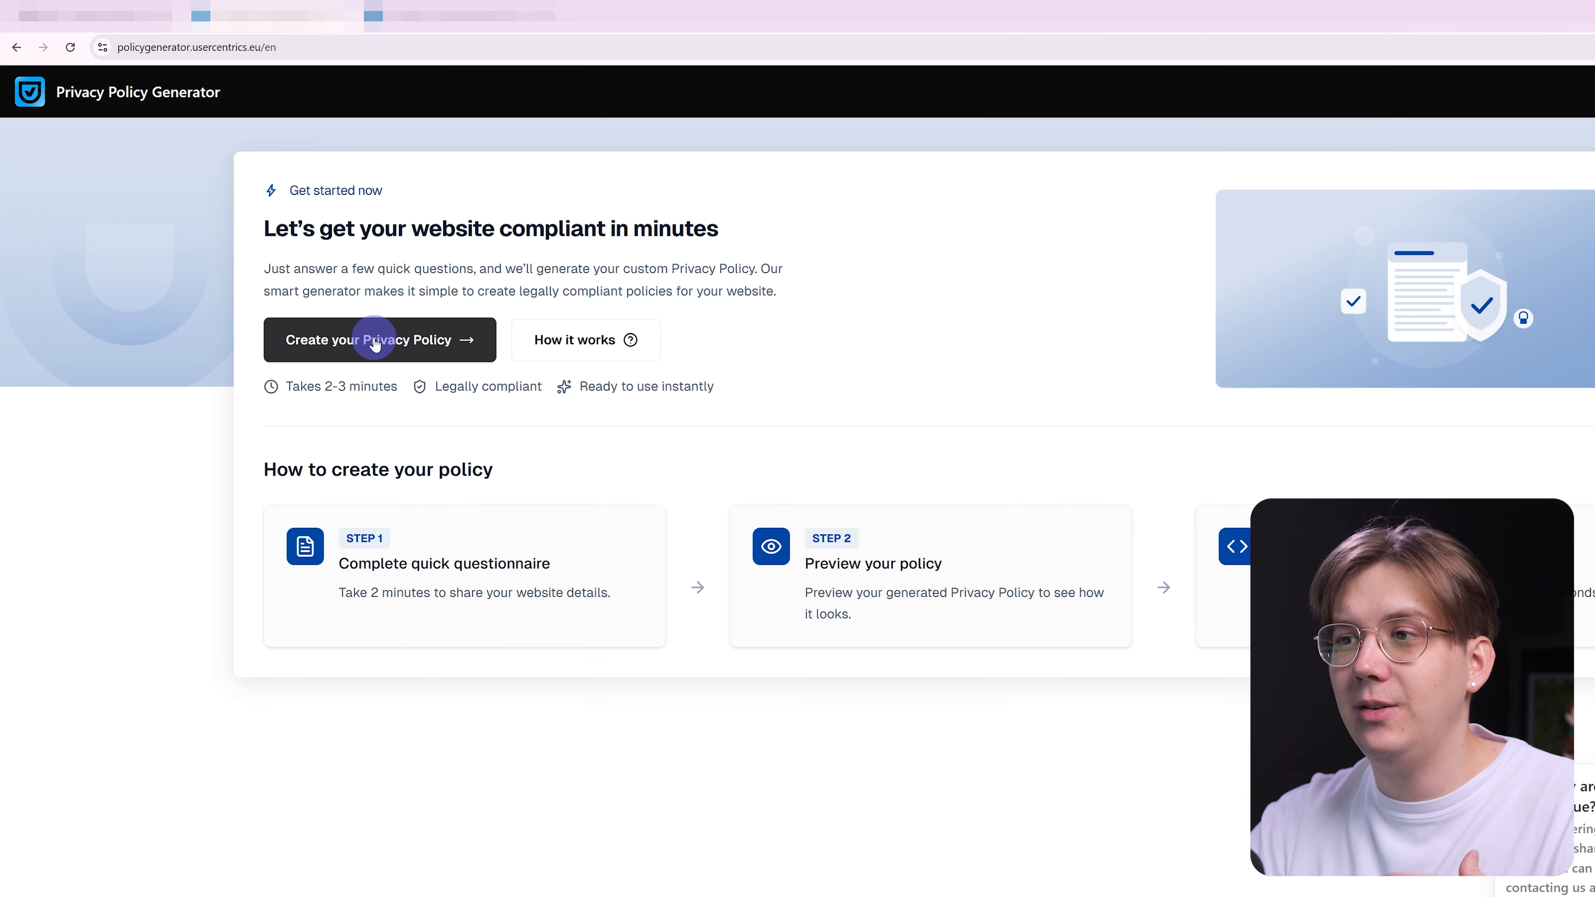
Name the new policy 'Reialesa Privacy Policy', choose English under GDPR, and proceed.
{"action": "left_click", "coordinate": [375, 343]}
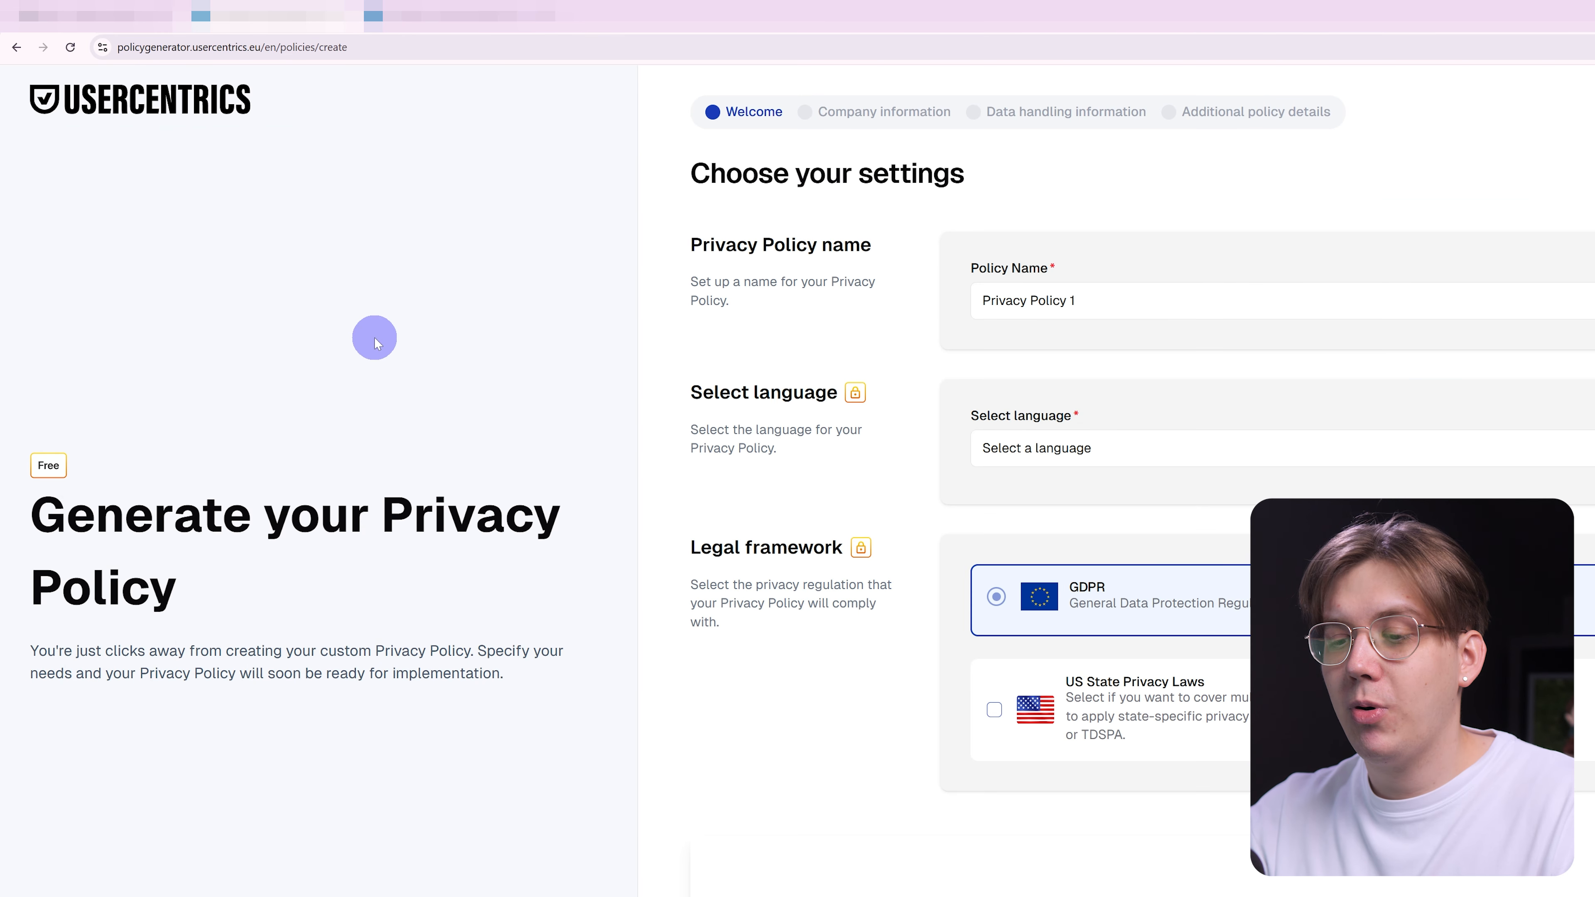
{"action": "triple_click", "coordinate": [681, 359]}
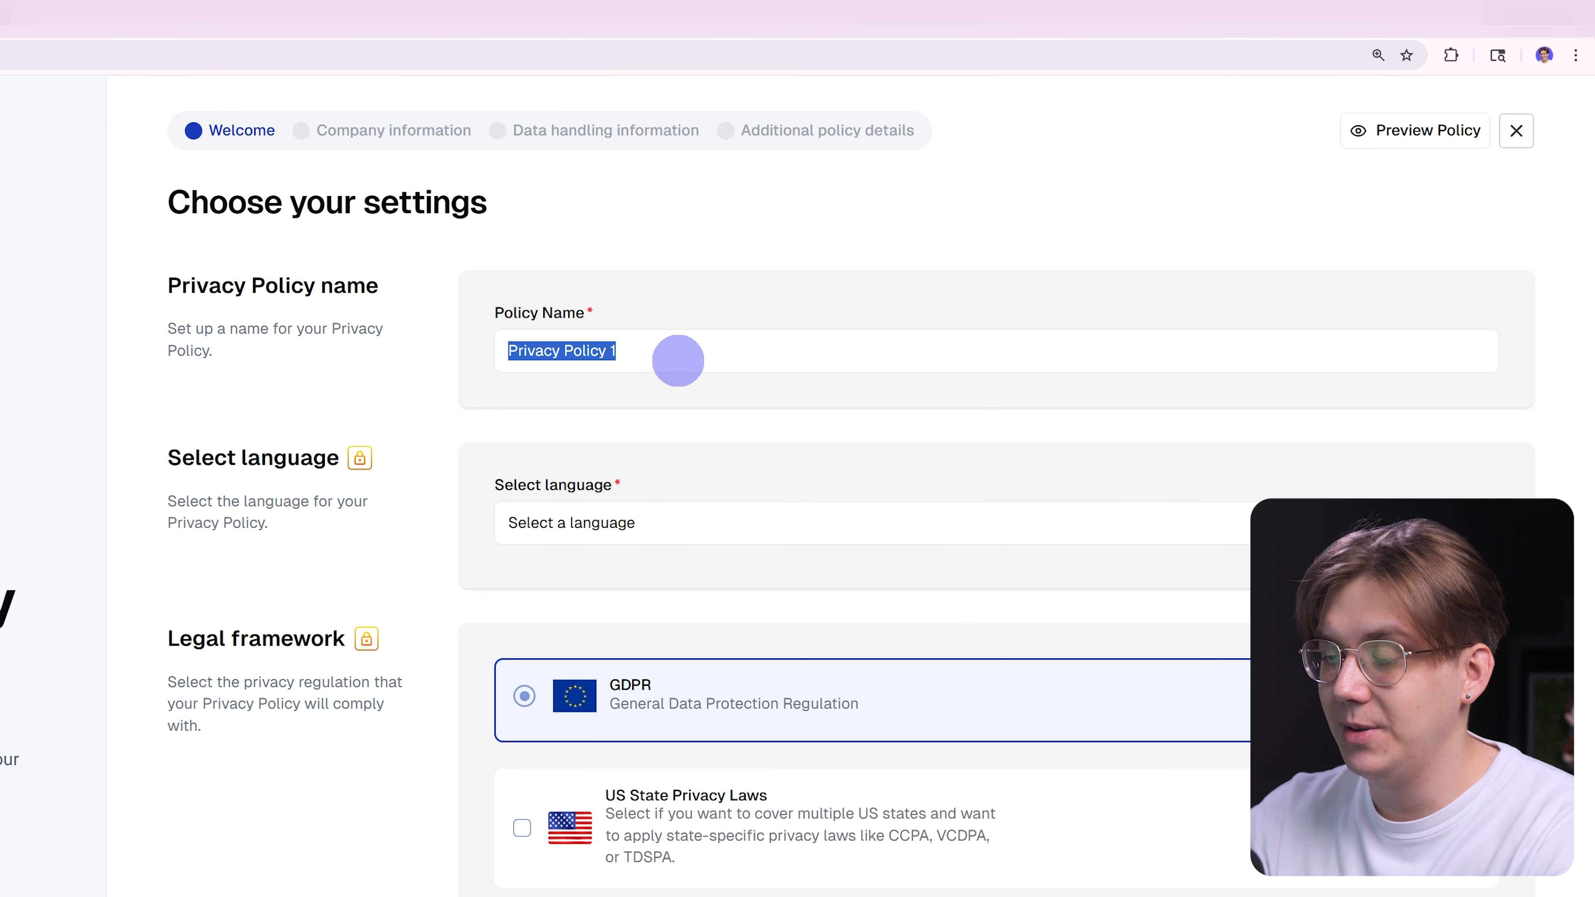
{"action": "type", "text": "Reialesa"}
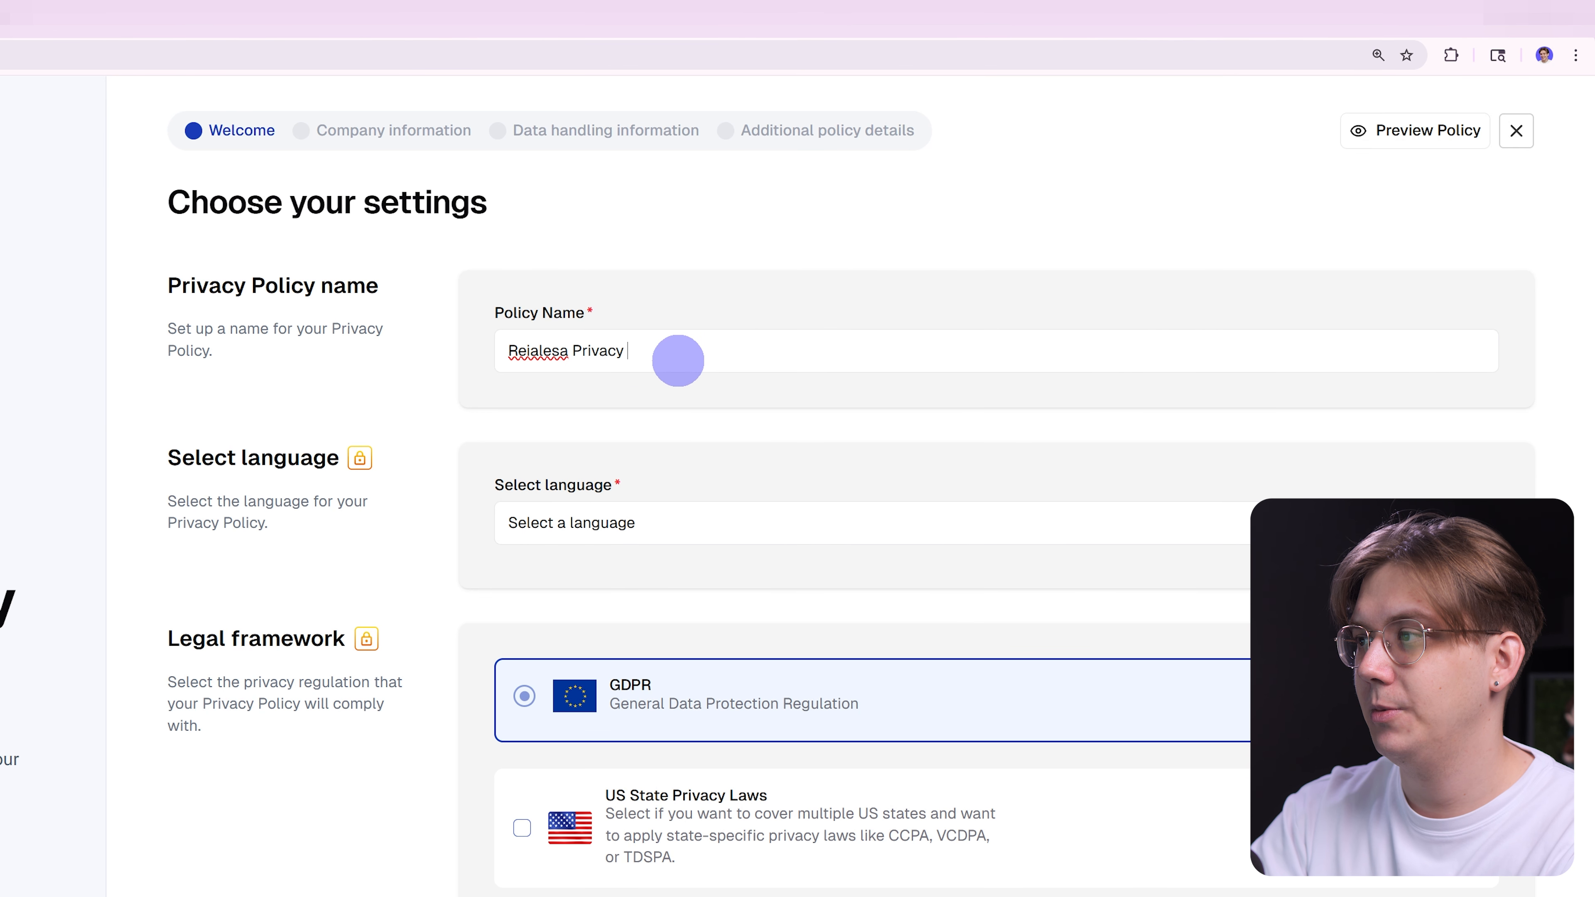
{"action": "left_click", "coordinate": [569, 524]}
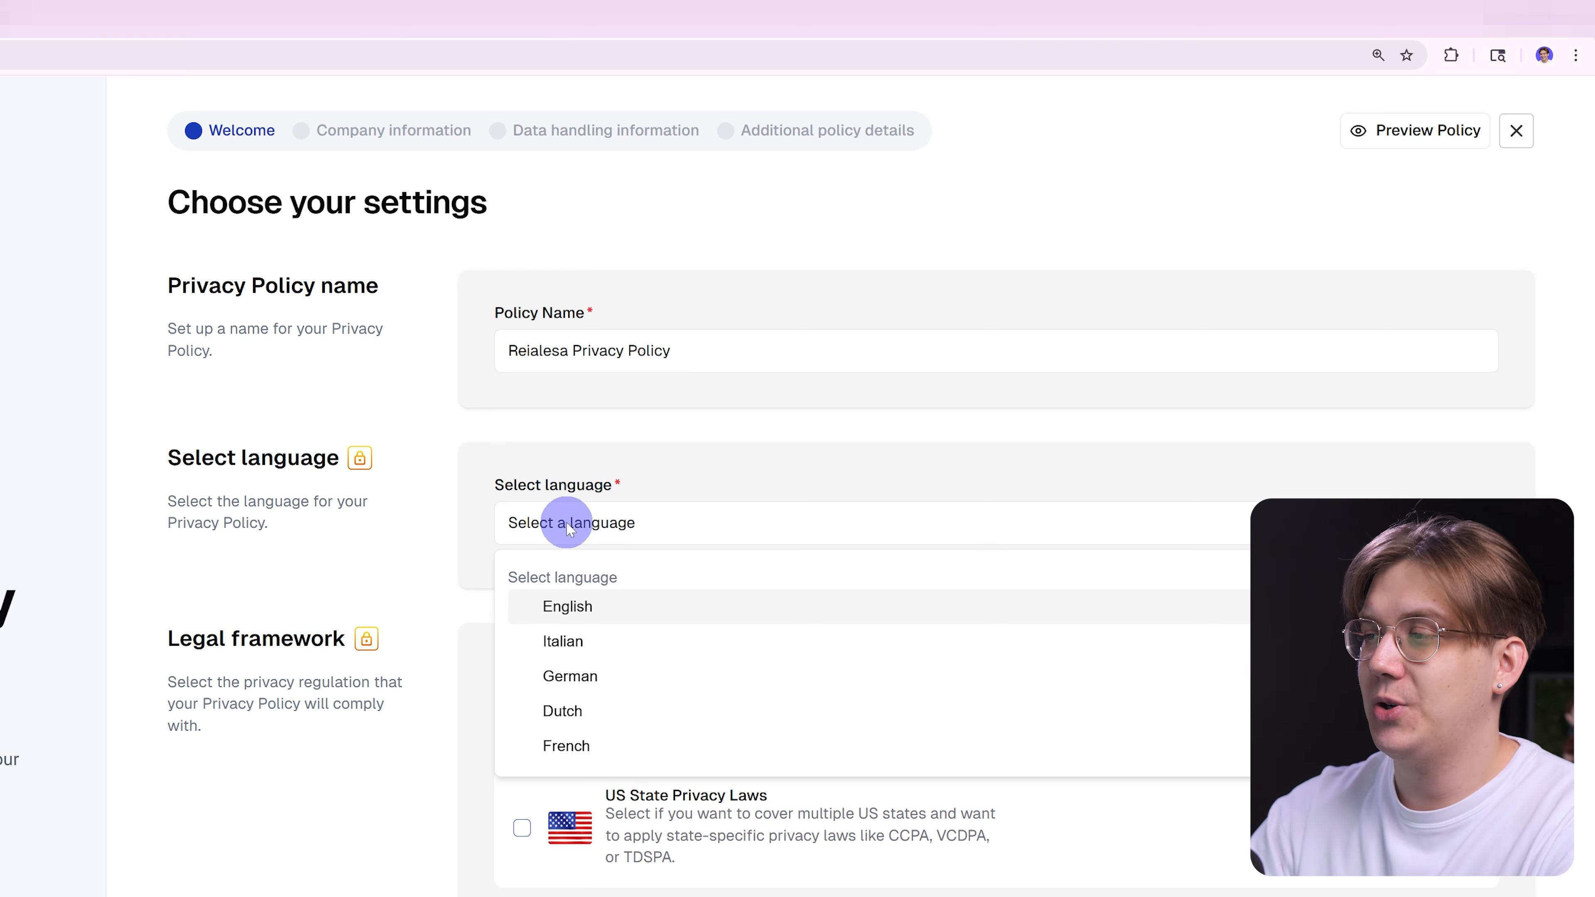
{"action": "left_click", "coordinate": [576, 607]}
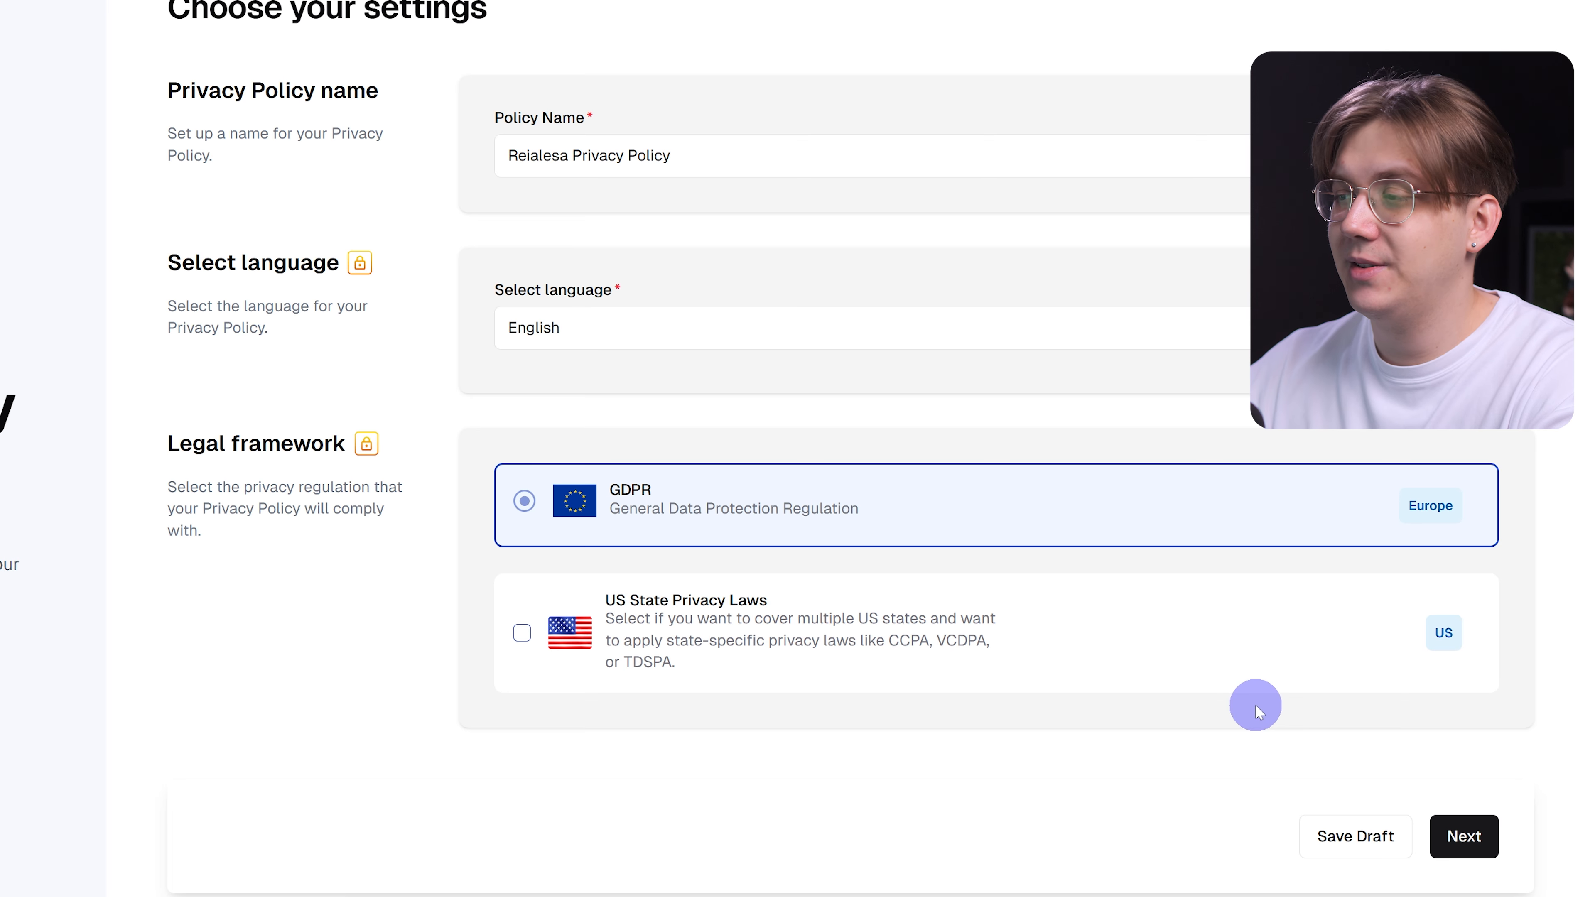
{"action": "left_click", "coordinate": [1467, 837]}
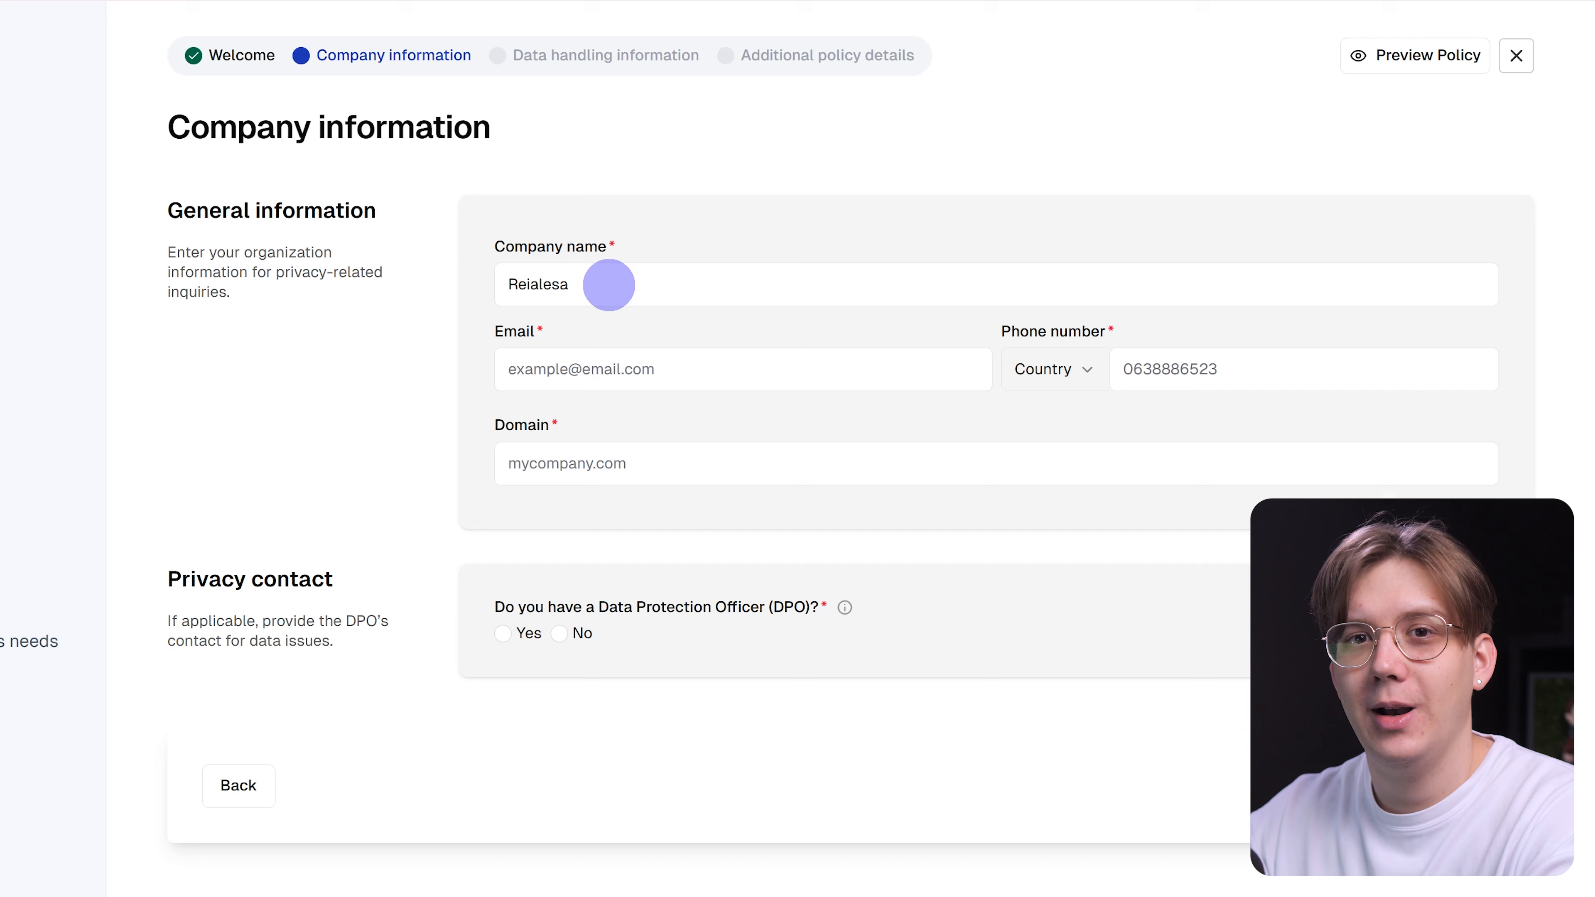
Complete the full company name, contact e-mail, phone country code and domain staging.reialesa.com.
{"action": "type", "text": ","}
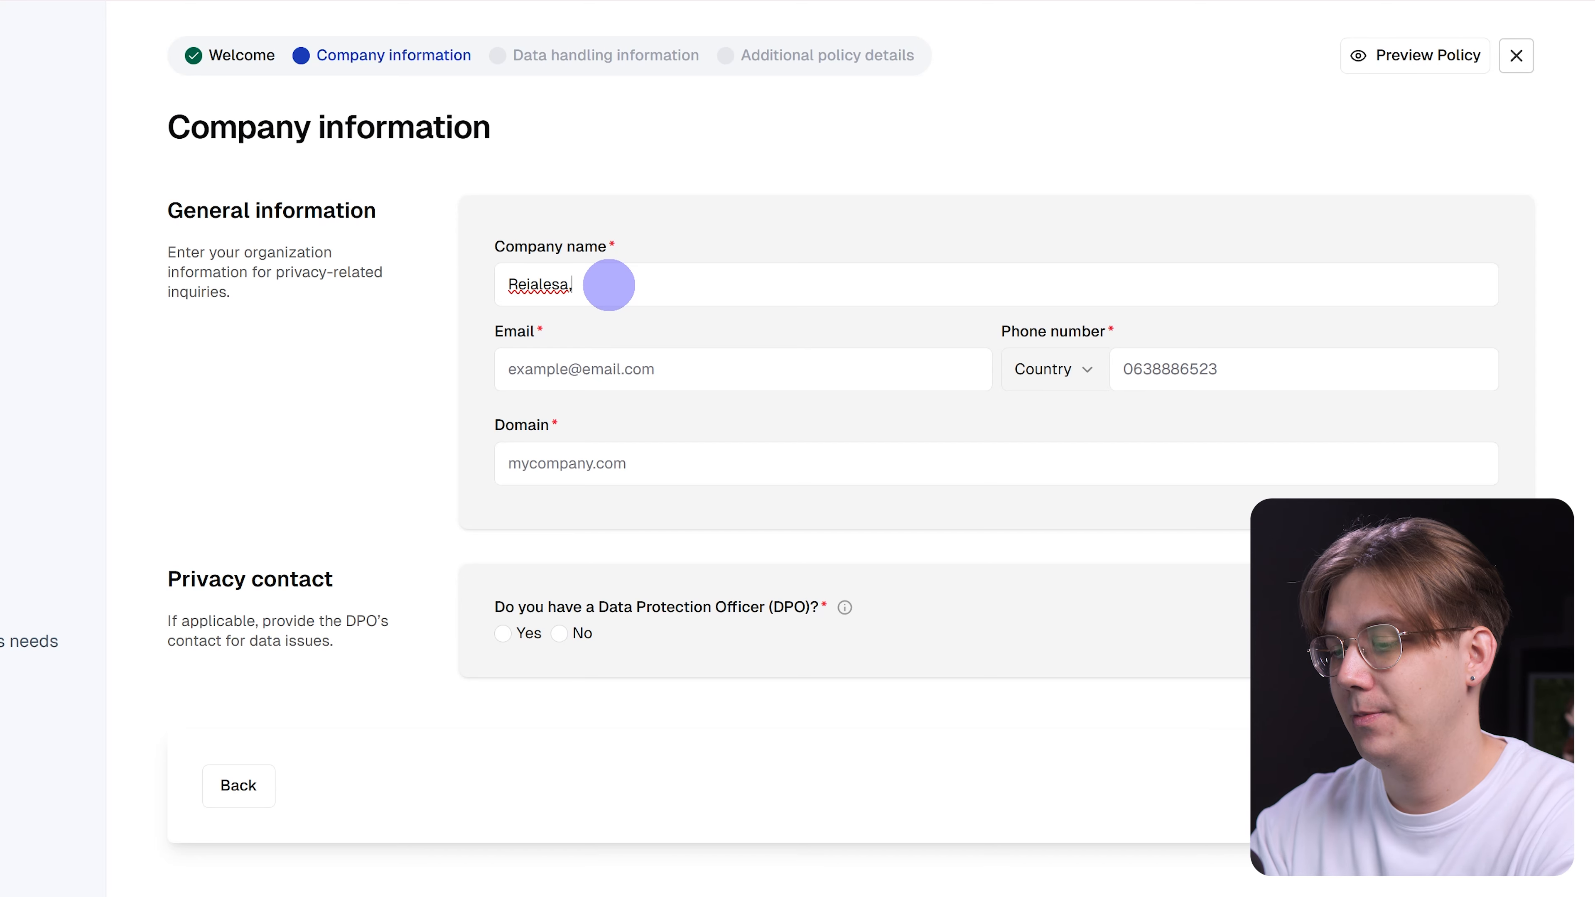
{"action": "left_click", "coordinate": [577, 364]}
{"action": "key", "text": "Tab"}
{"action": "left_click", "coordinate": [1055, 369]}
{"action": "scroll", "coordinate": [1111, 663], "scroll_direction": "down", "scroll_amount": 5}
{"action": "left_click", "coordinate": [651, 459]}
{"action": "type", "text": "staging.reialesa.com"}
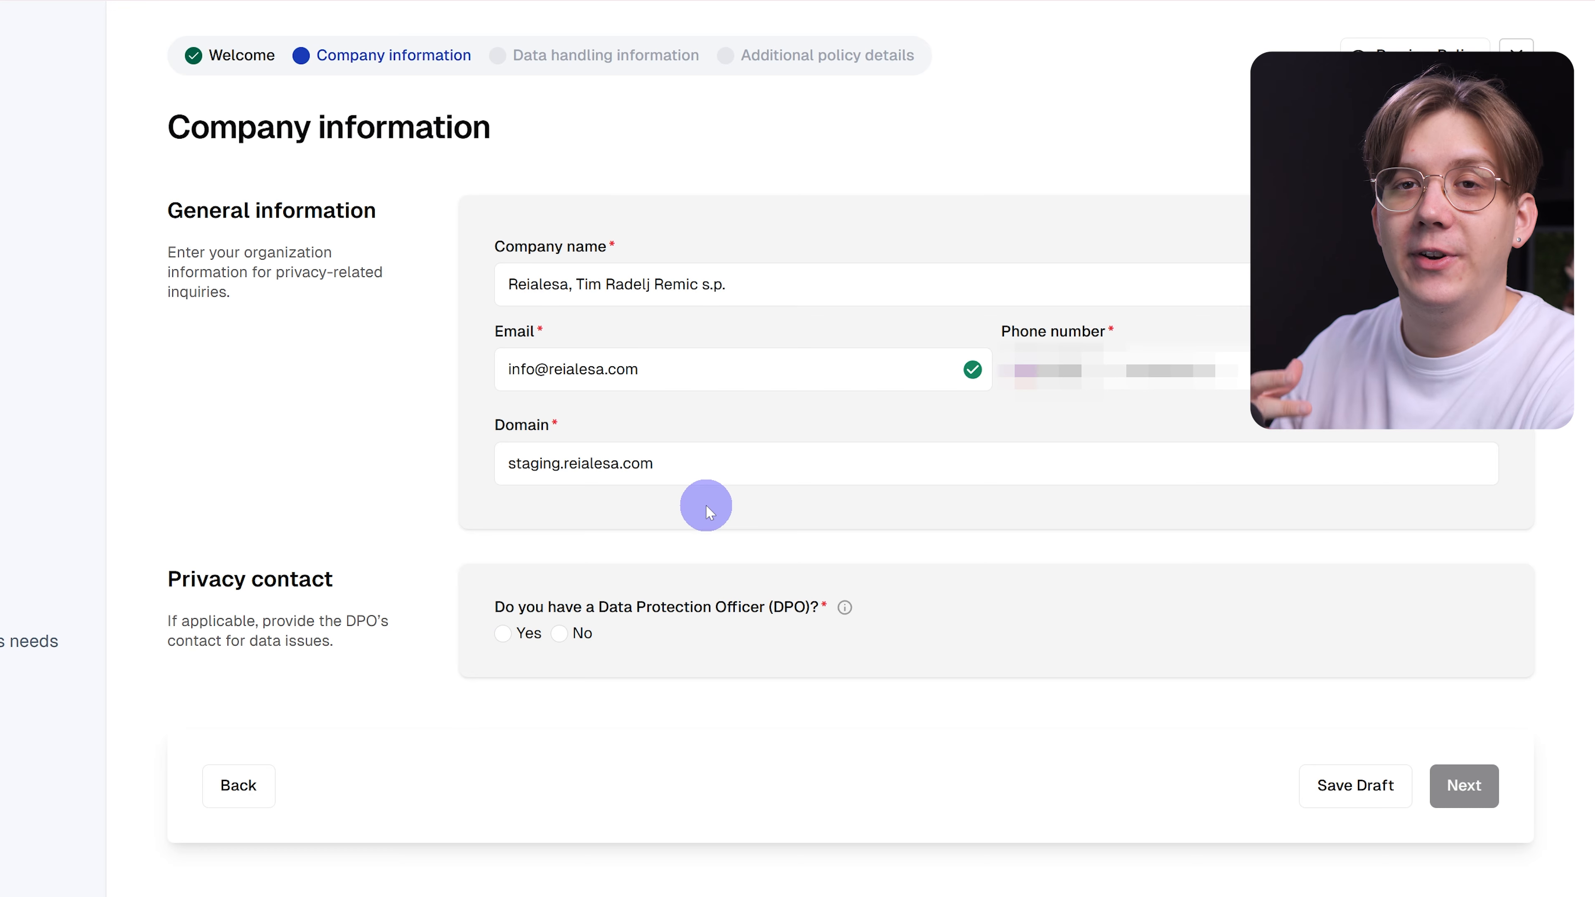
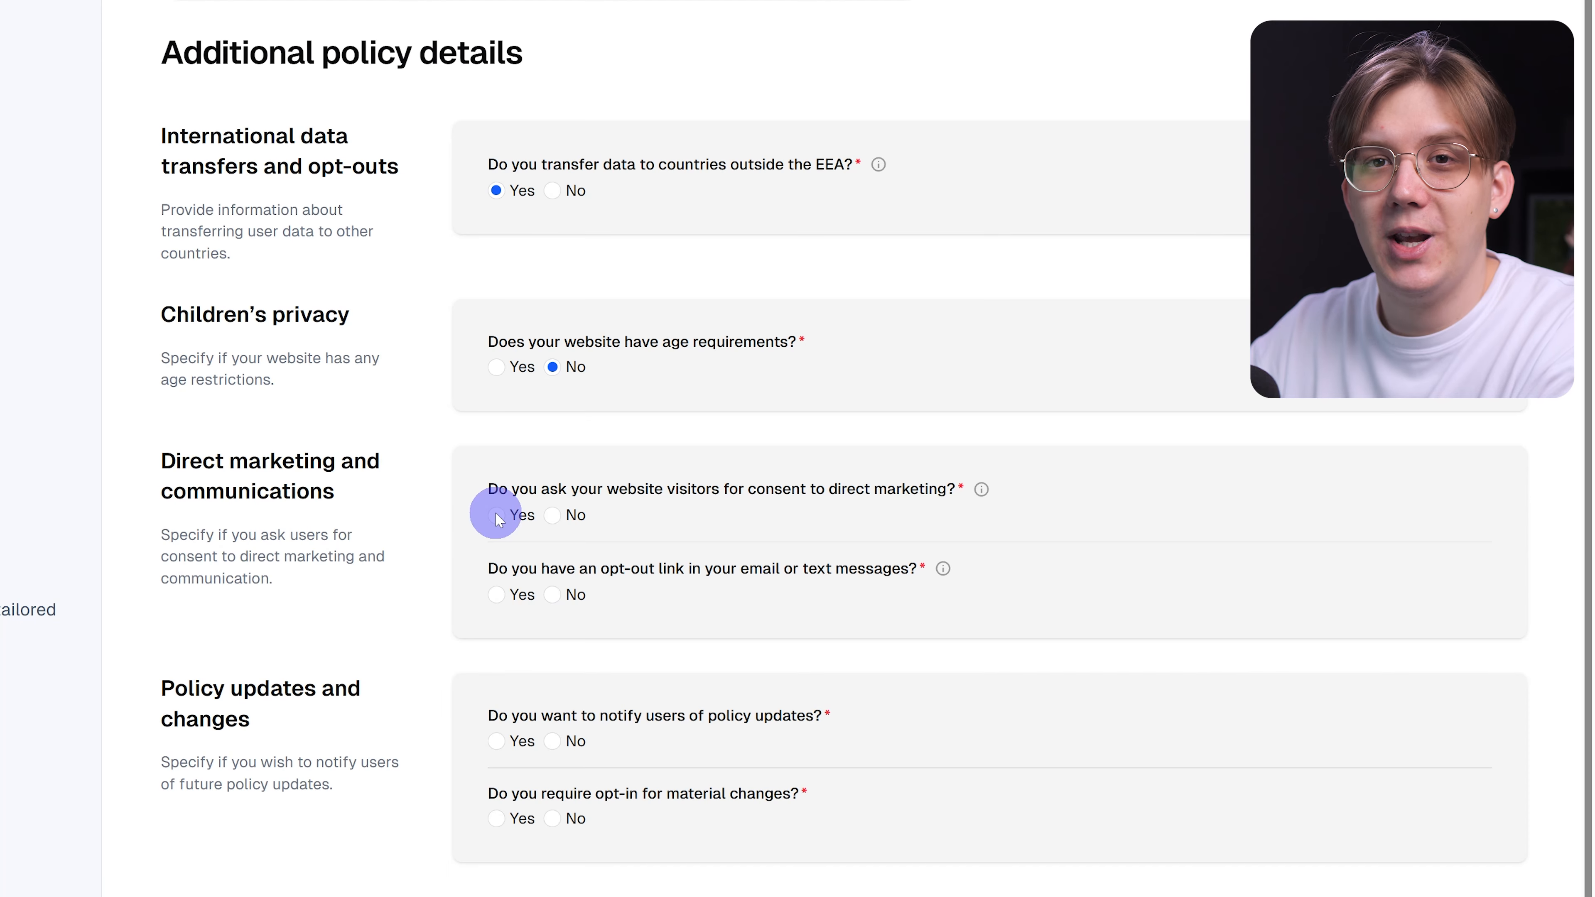
Answer Yes to whether website visitors are asked for direct-marketing consent.
{"action": "left_click", "coordinate": [495, 515]}
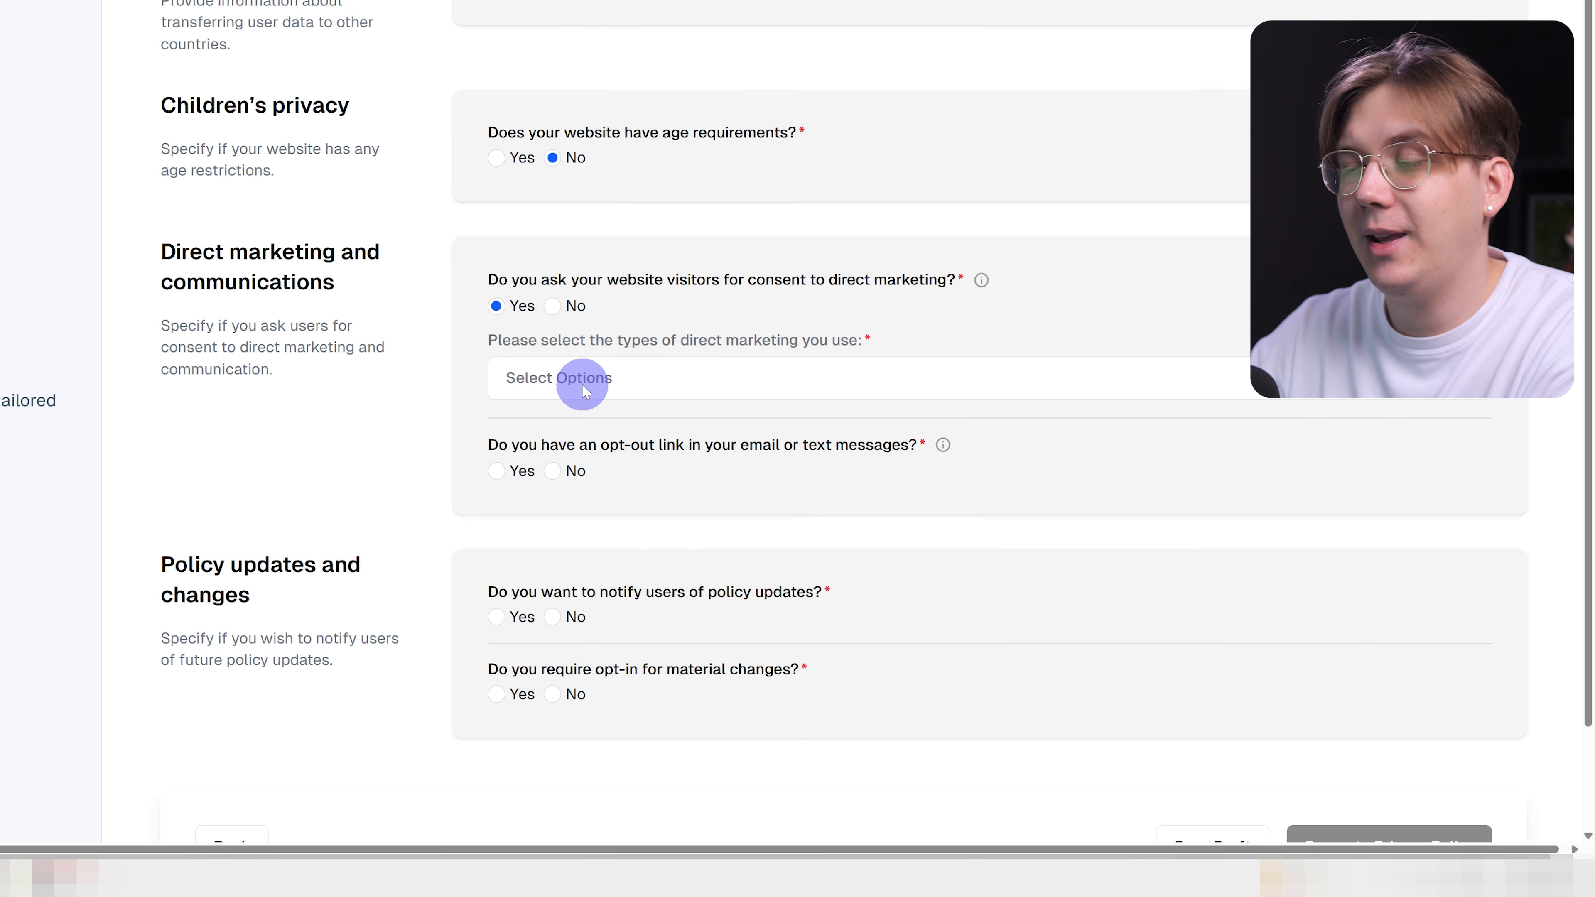
Select Email and Social Media Platforms as the direct-marketing types.
{"action": "left_click", "coordinate": [582, 382]}
{"action": "left_click", "coordinate": [571, 510]}
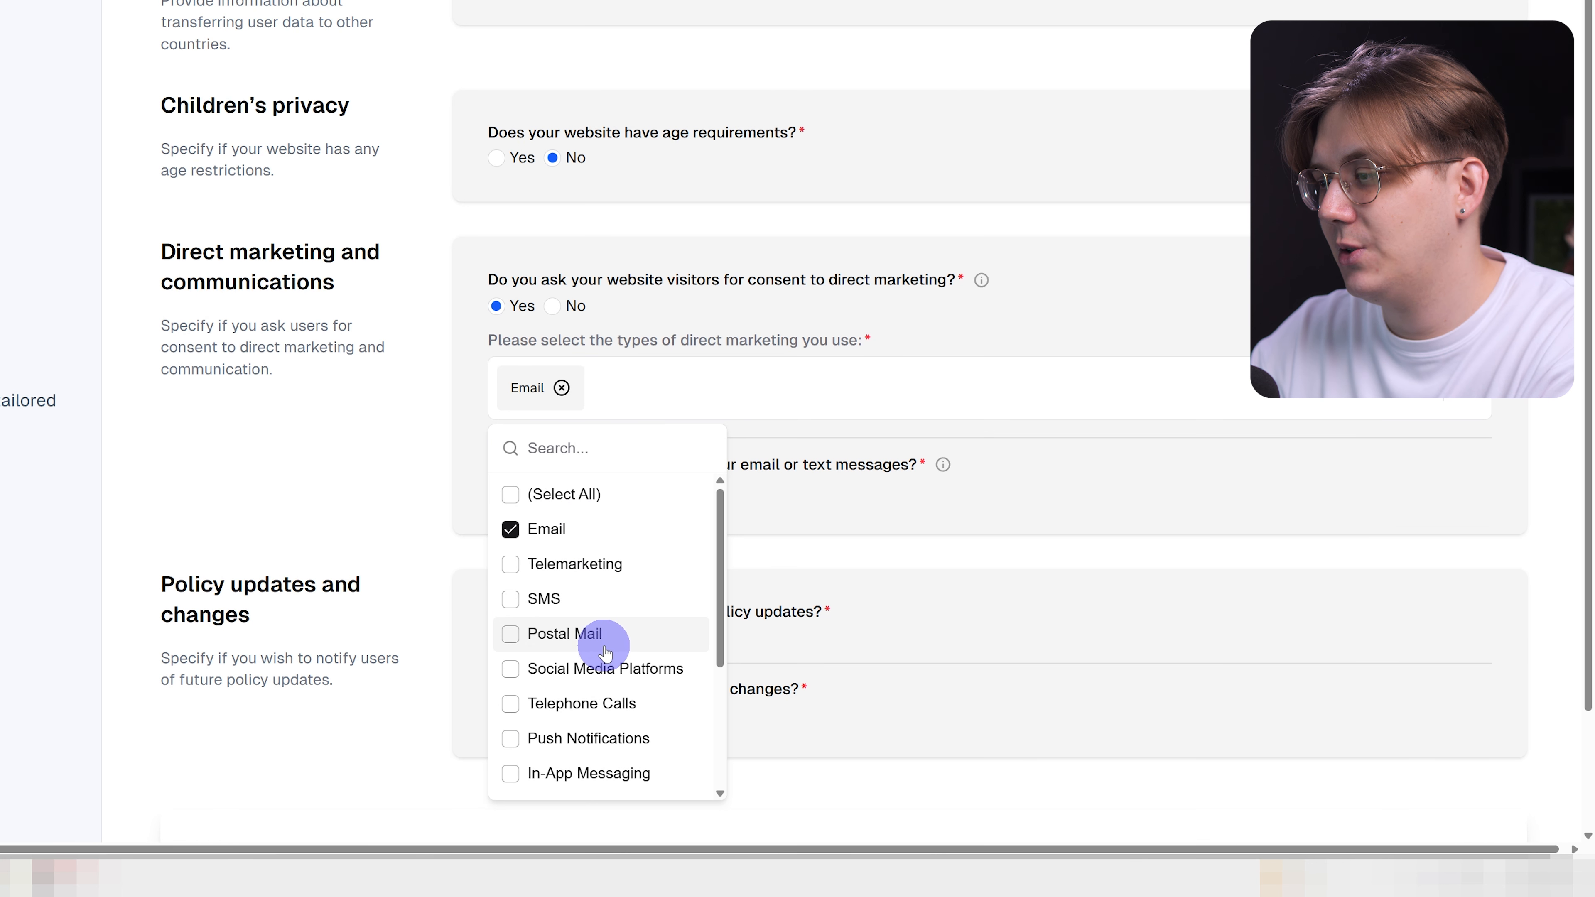
{"action": "scroll", "coordinate": [612, 628], "scroll_direction": "down", "scroll_amount": 2}
{"action": "left_click", "coordinate": [630, 575]}
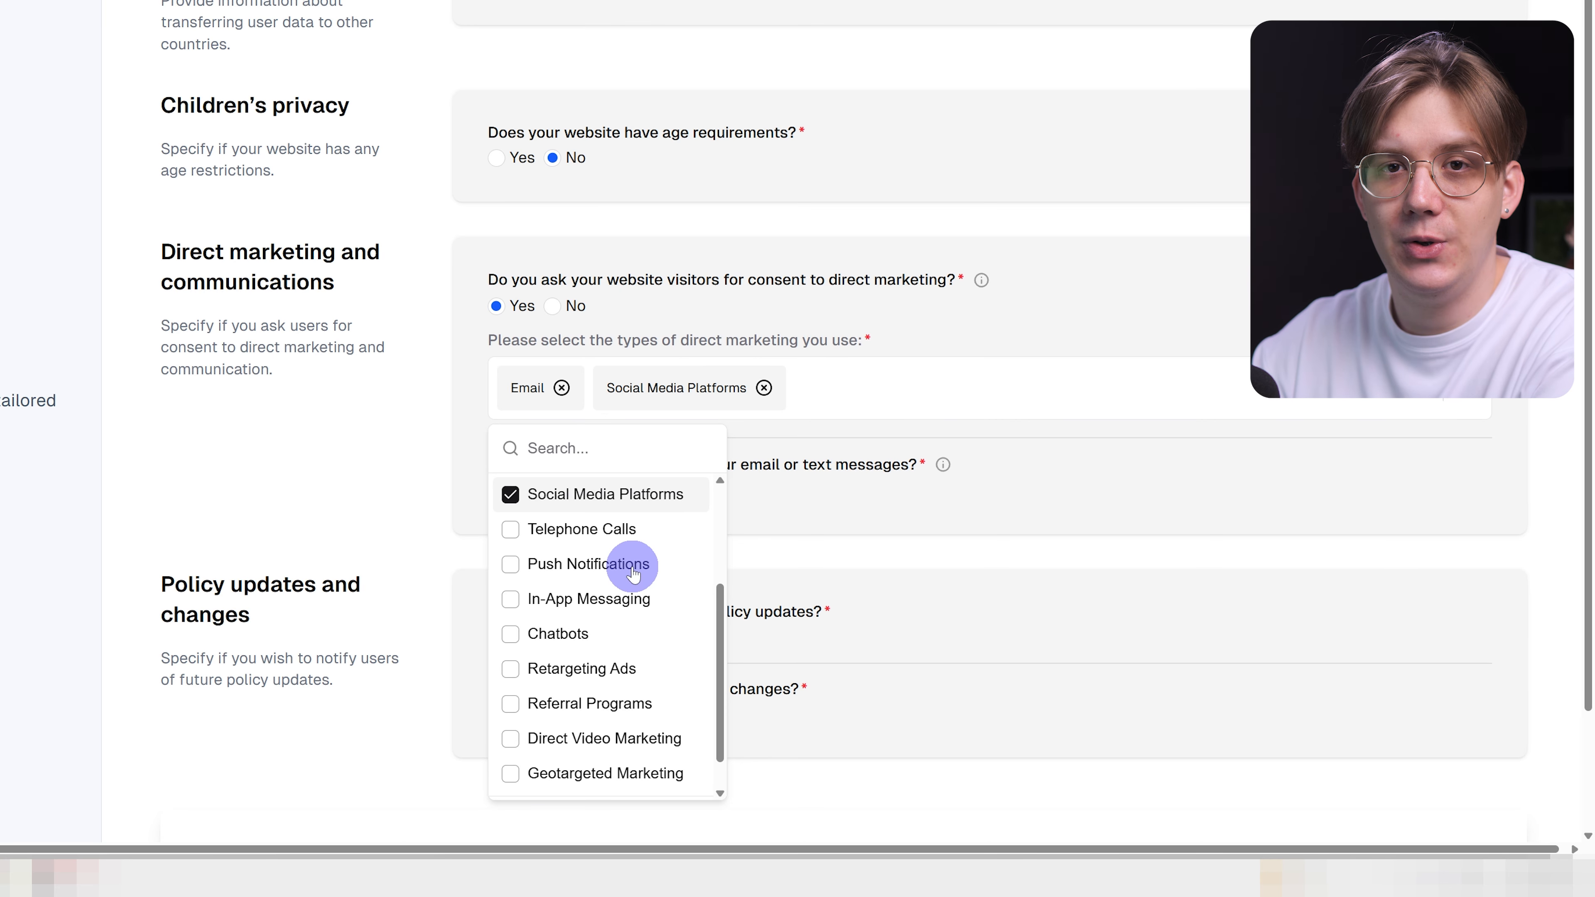
{"action": "scroll", "coordinate": [628, 565], "scroll_direction": "up", "scroll_amount": 3}
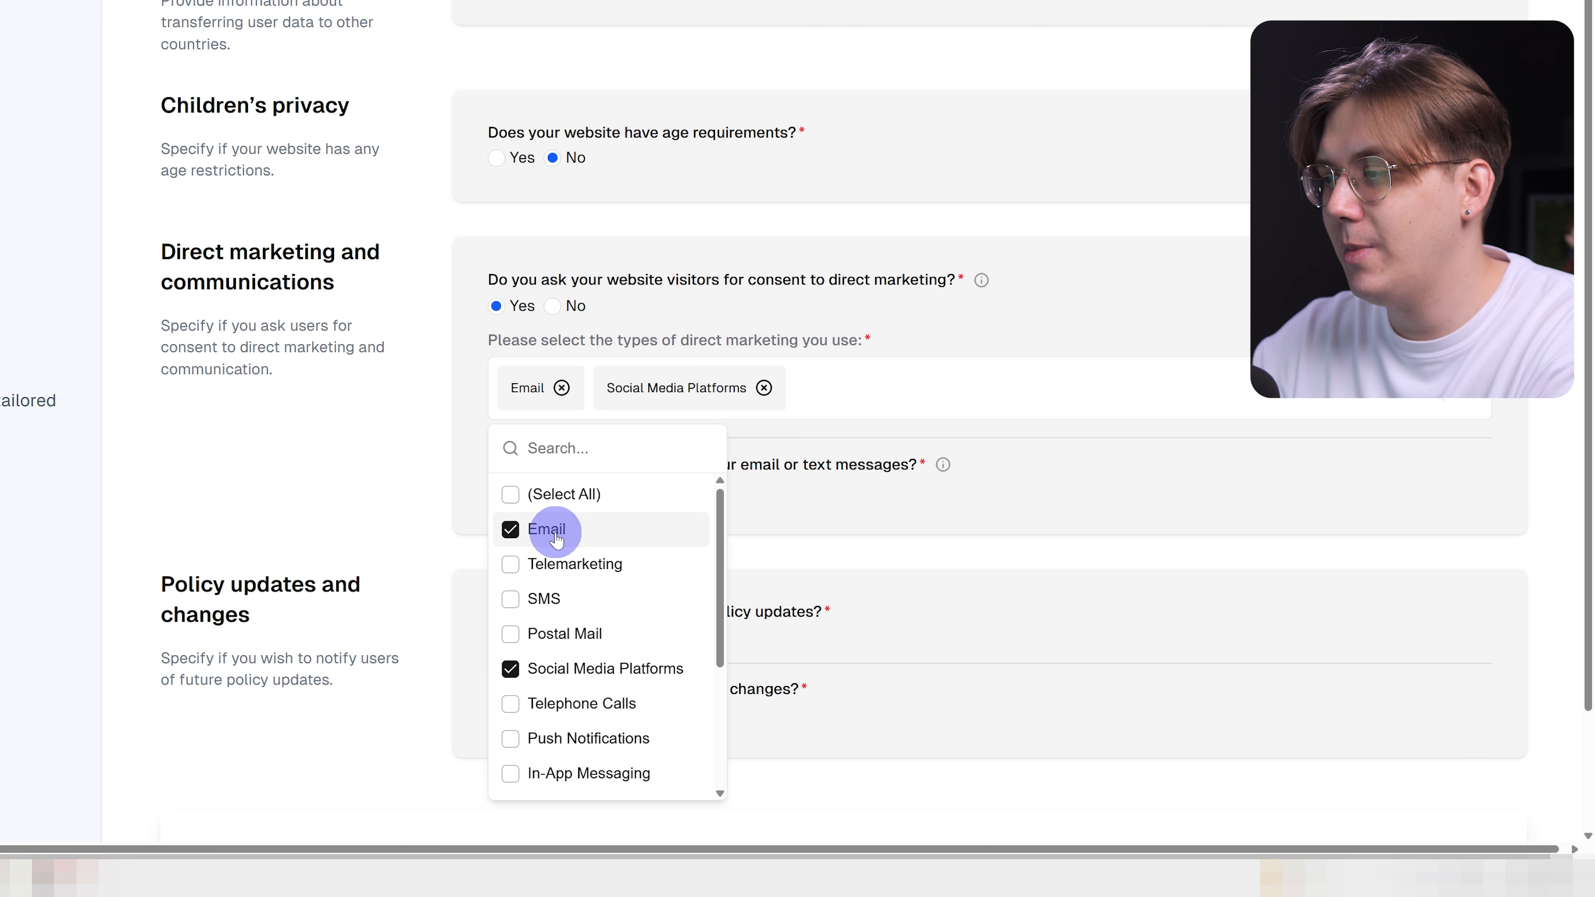
{"action": "scroll", "coordinate": [584, 600], "scroll_direction": "down", "scroll_amount": 3}
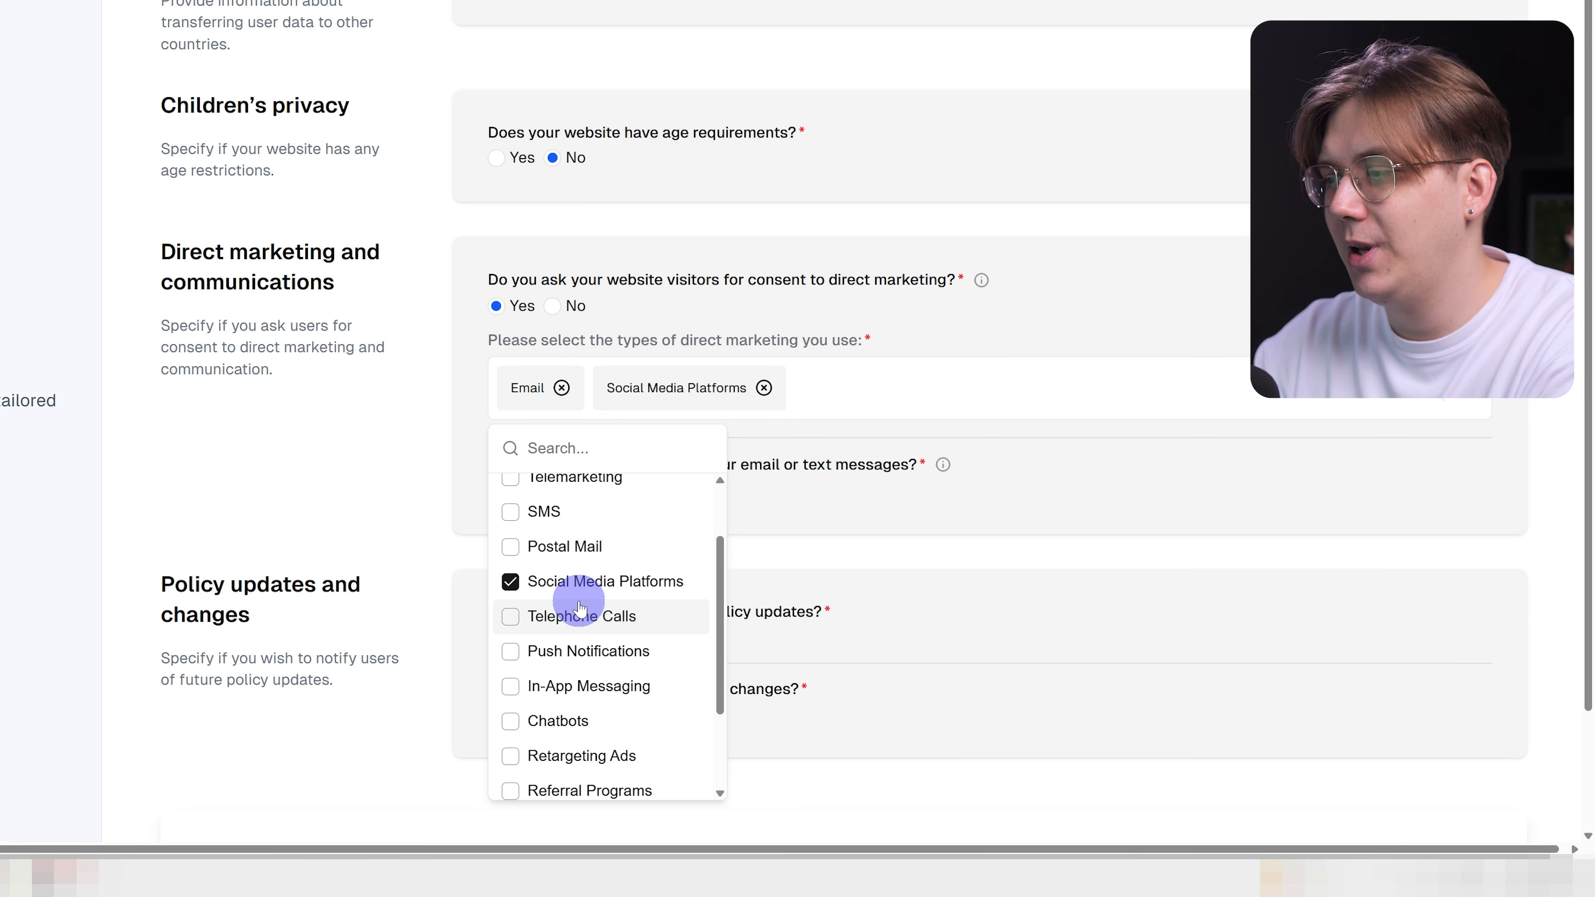
{"action": "scroll", "coordinate": [609, 641], "scroll_direction": "down", "scroll_amount": 3}
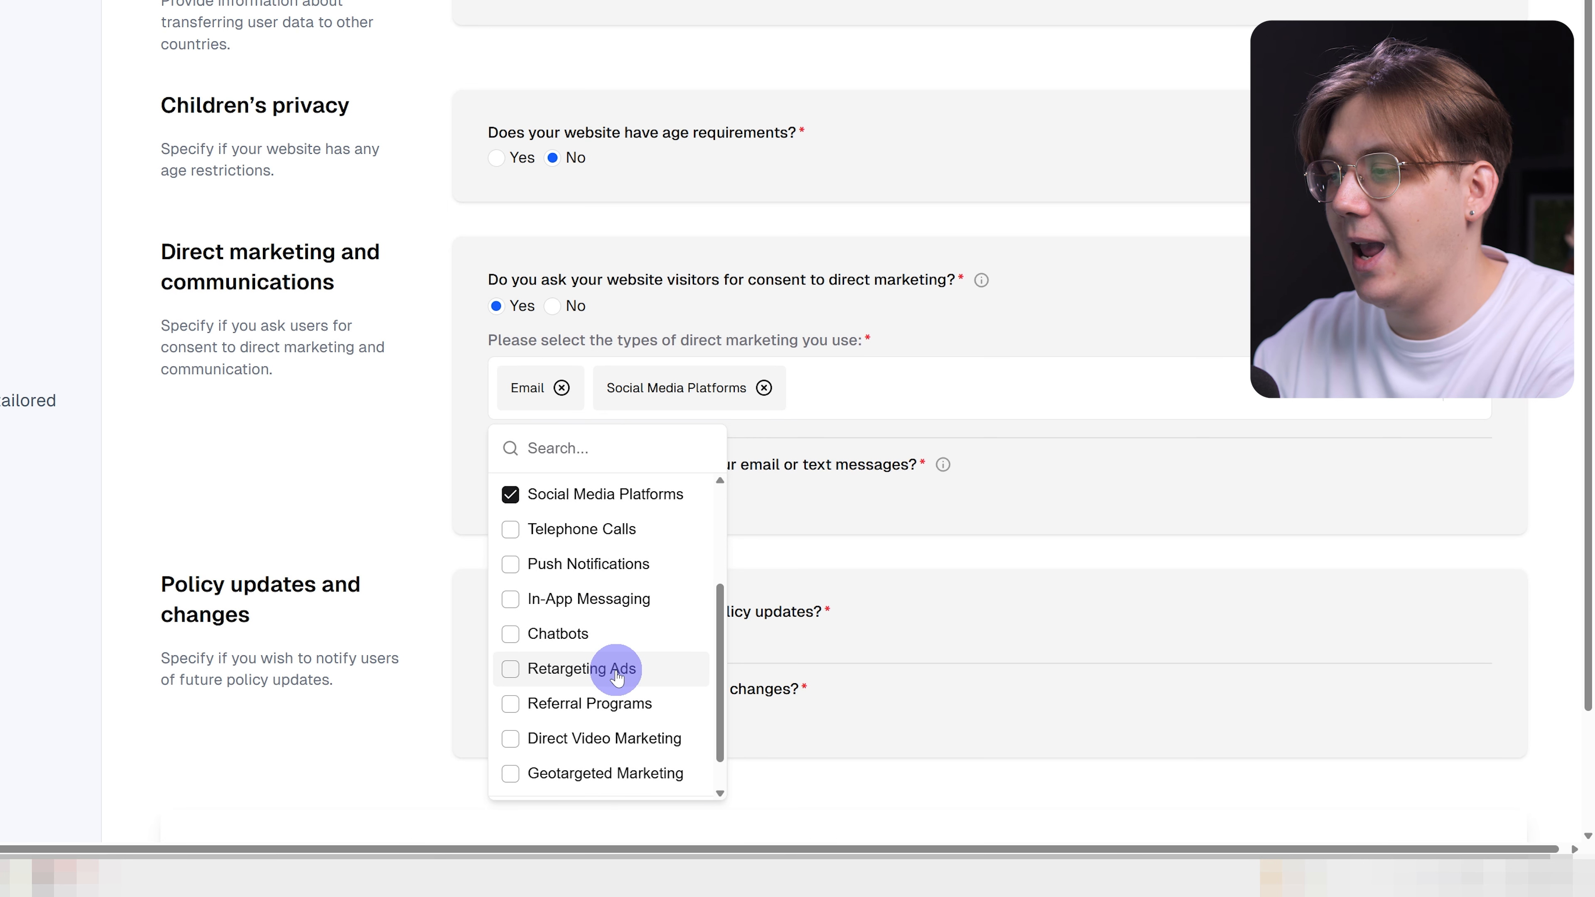
{"action": "scroll", "coordinate": [617, 677], "scroll_direction": "down", "scroll_amount": 2}
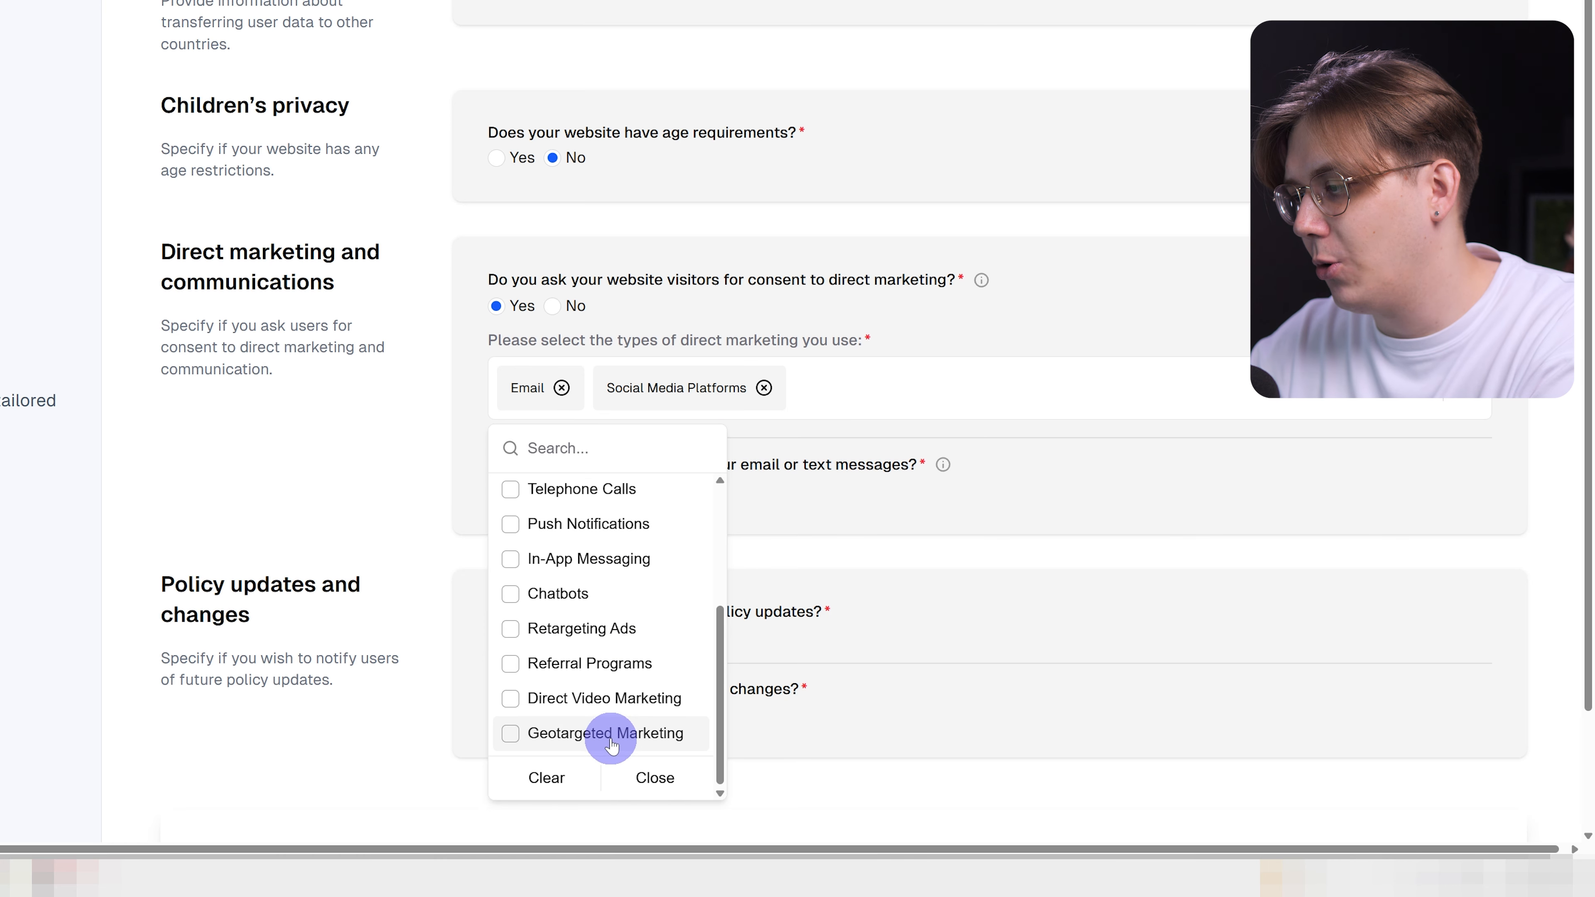
{"action": "left_click", "coordinate": [379, 420]}
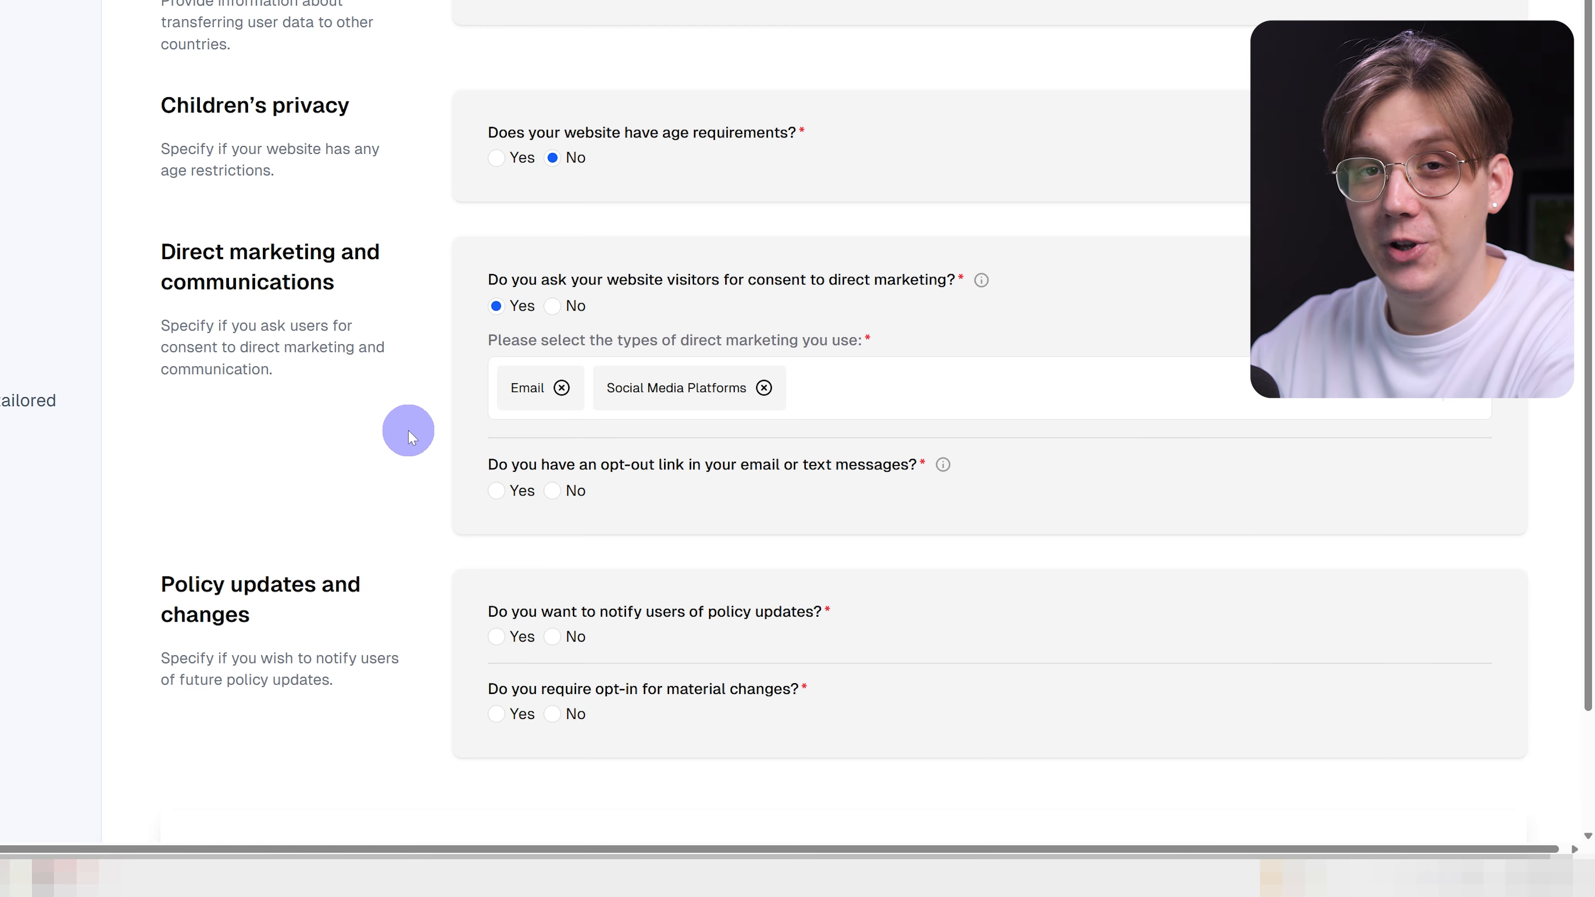
Answer Yes to including an opt-out link and No to notifying users of policy updates.
{"action": "left_click", "coordinate": [497, 490]}
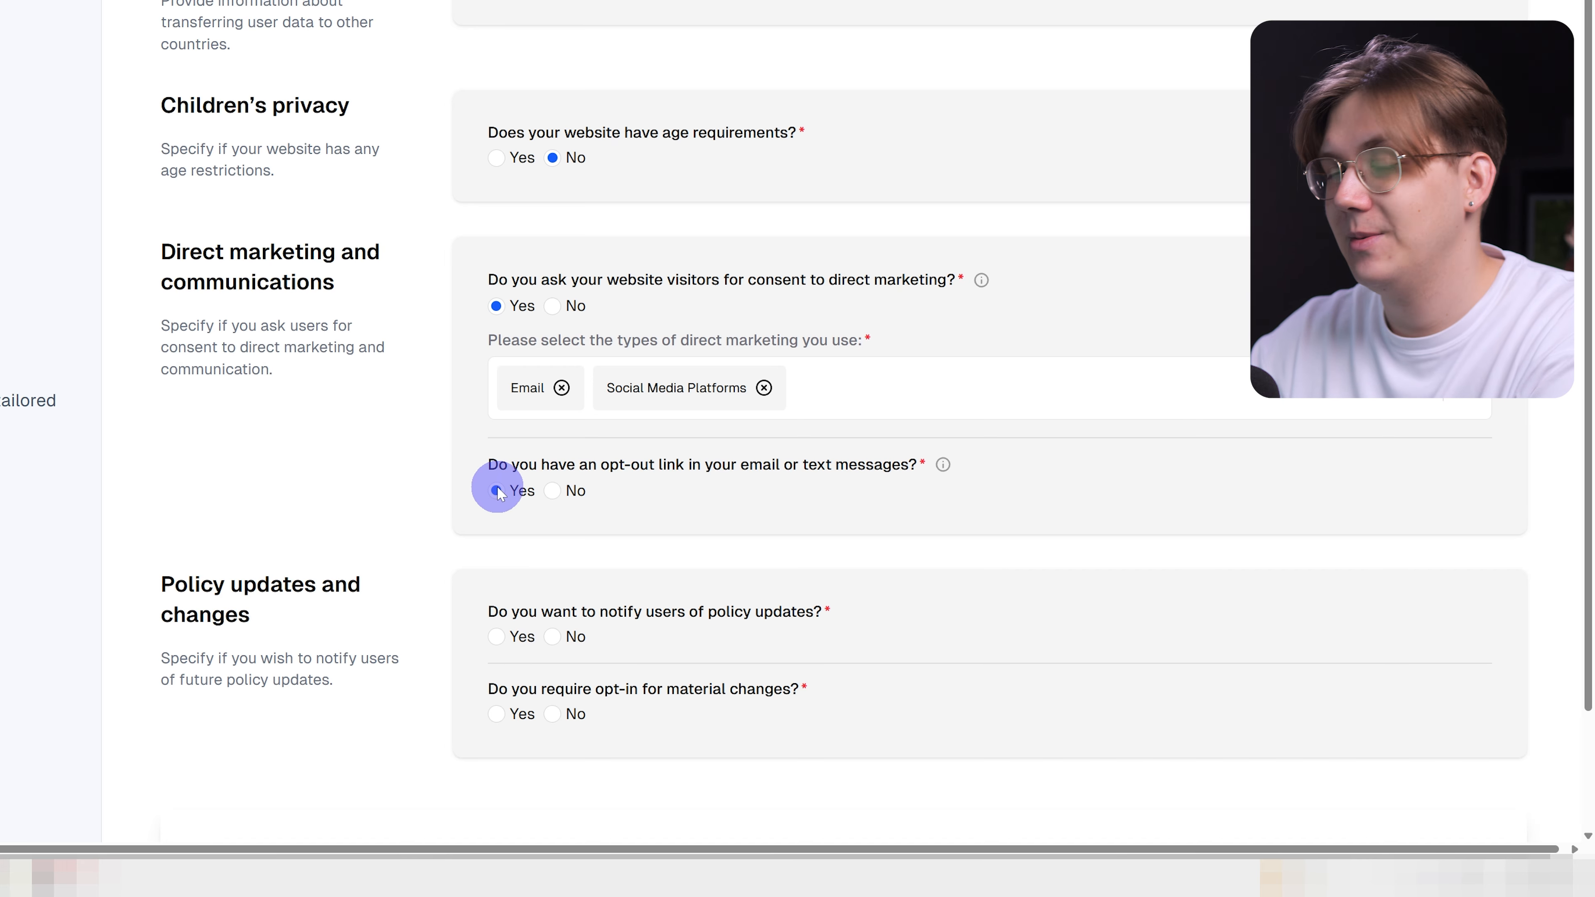
{"action": "scroll", "coordinate": [548, 508], "scroll_direction": "down", "scroll_amount": 2}
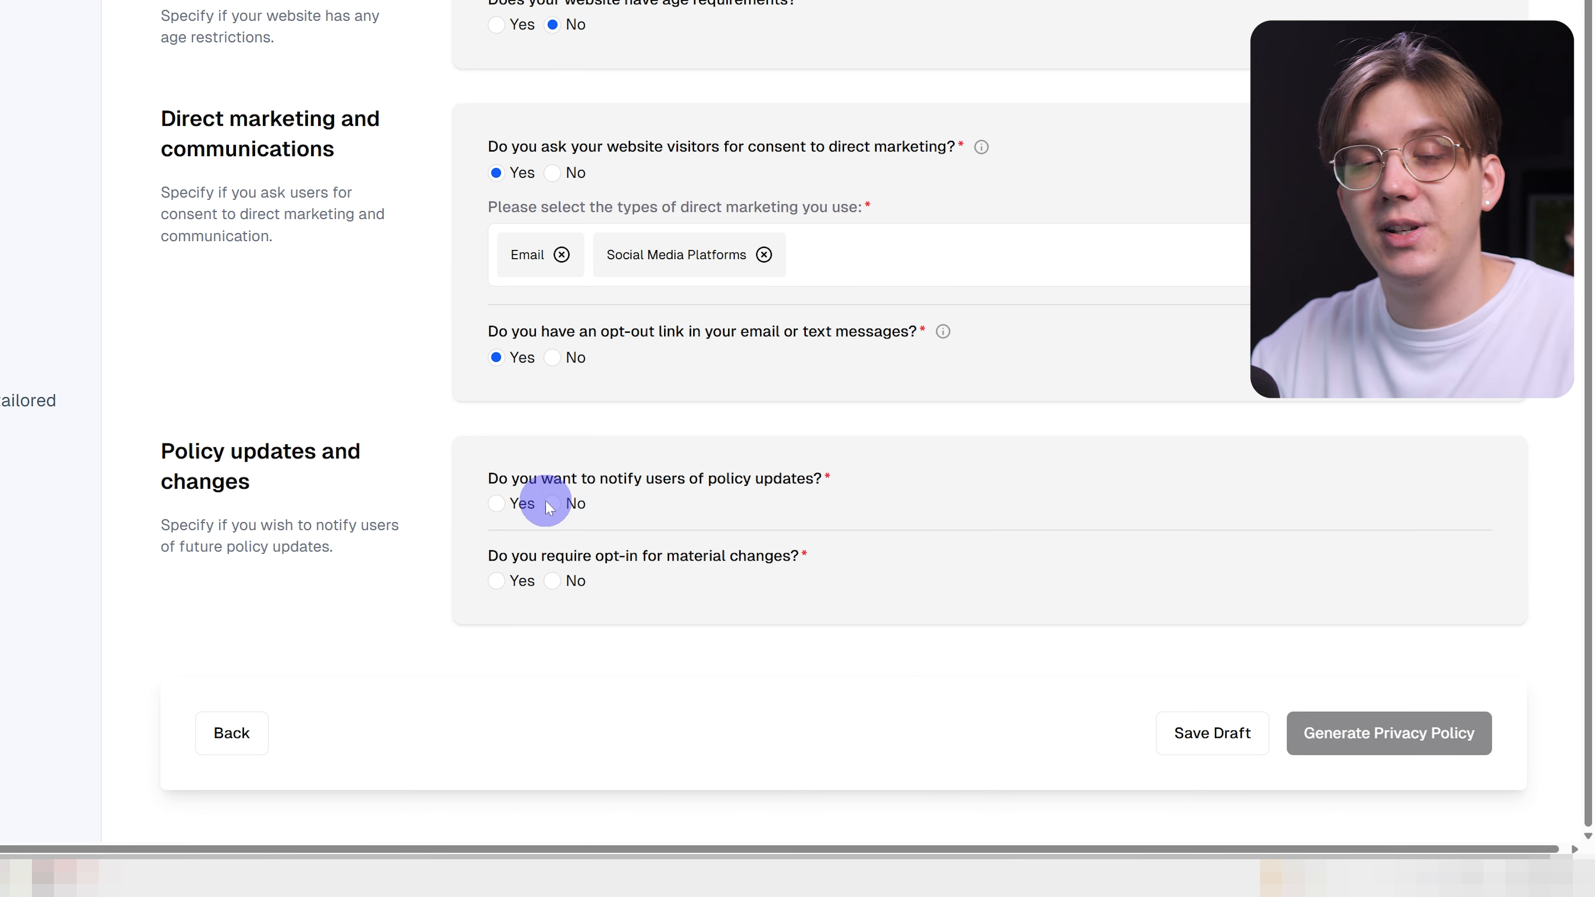
{"action": "left_click_drag", "start_coordinate": [488, 489], "coordinate": [813, 479]}
{"action": "left_click", "coordinate": [753, 507]}
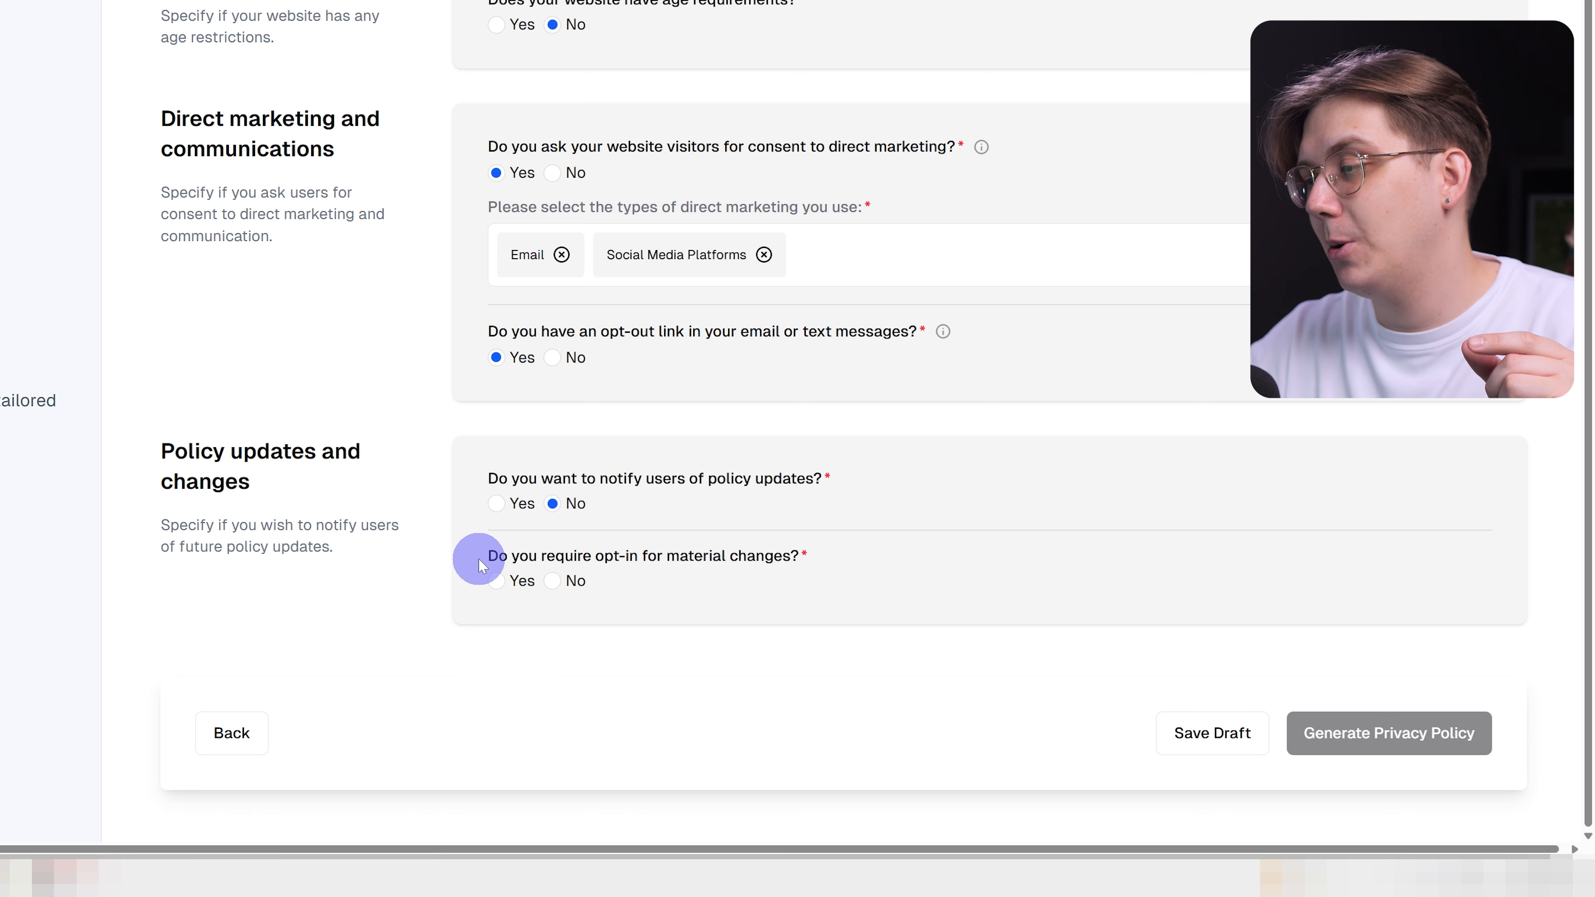
Answer No to requiring opt-in for material changes, then generate the privacy policy.
{"action": "left_click_drag", "start_coordinate": [717, 556], "coordinate": [789, 554]}
{"action": "left_click", "coordinate": [770, 565]}
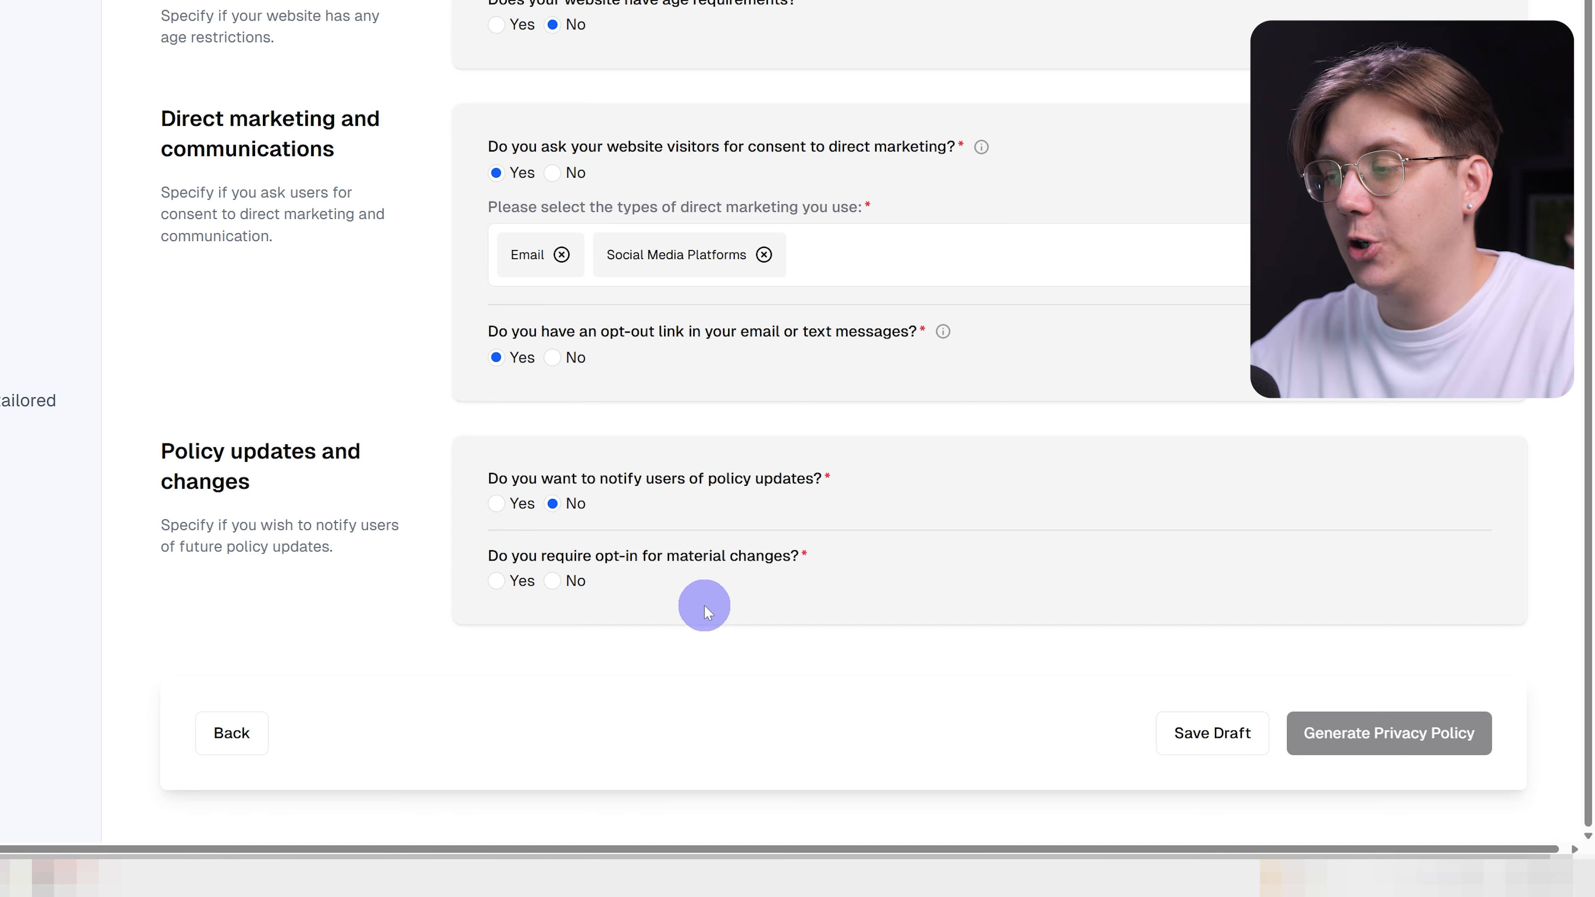
{"action": "left_click", "coordinate": [553, 581]}
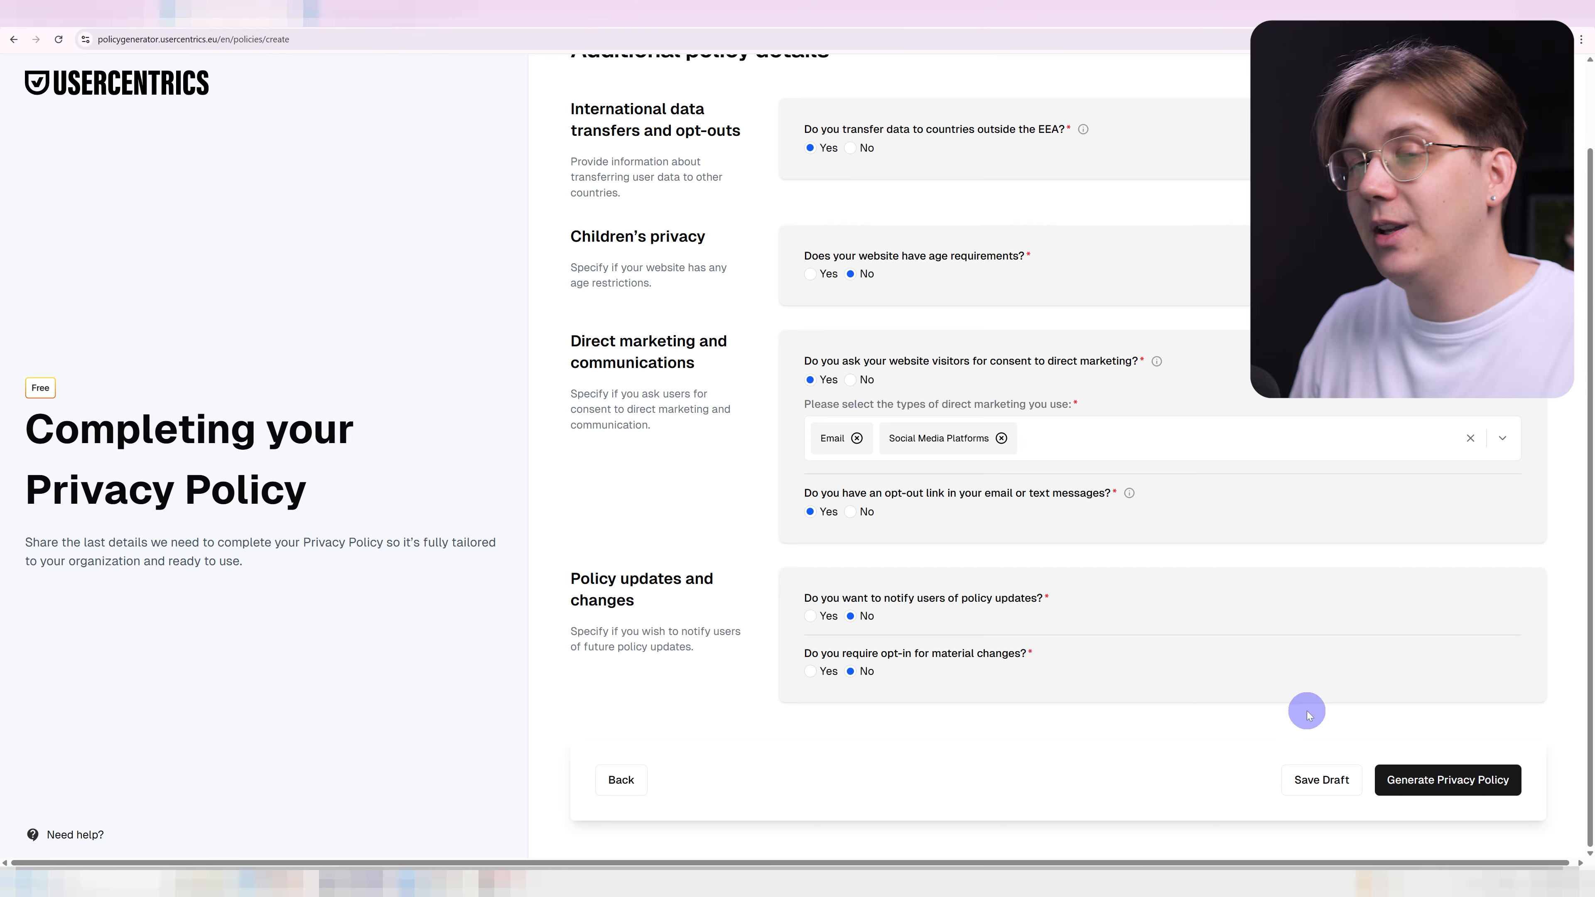
{"action": "left_click", "coordinate": [1470, 790]}
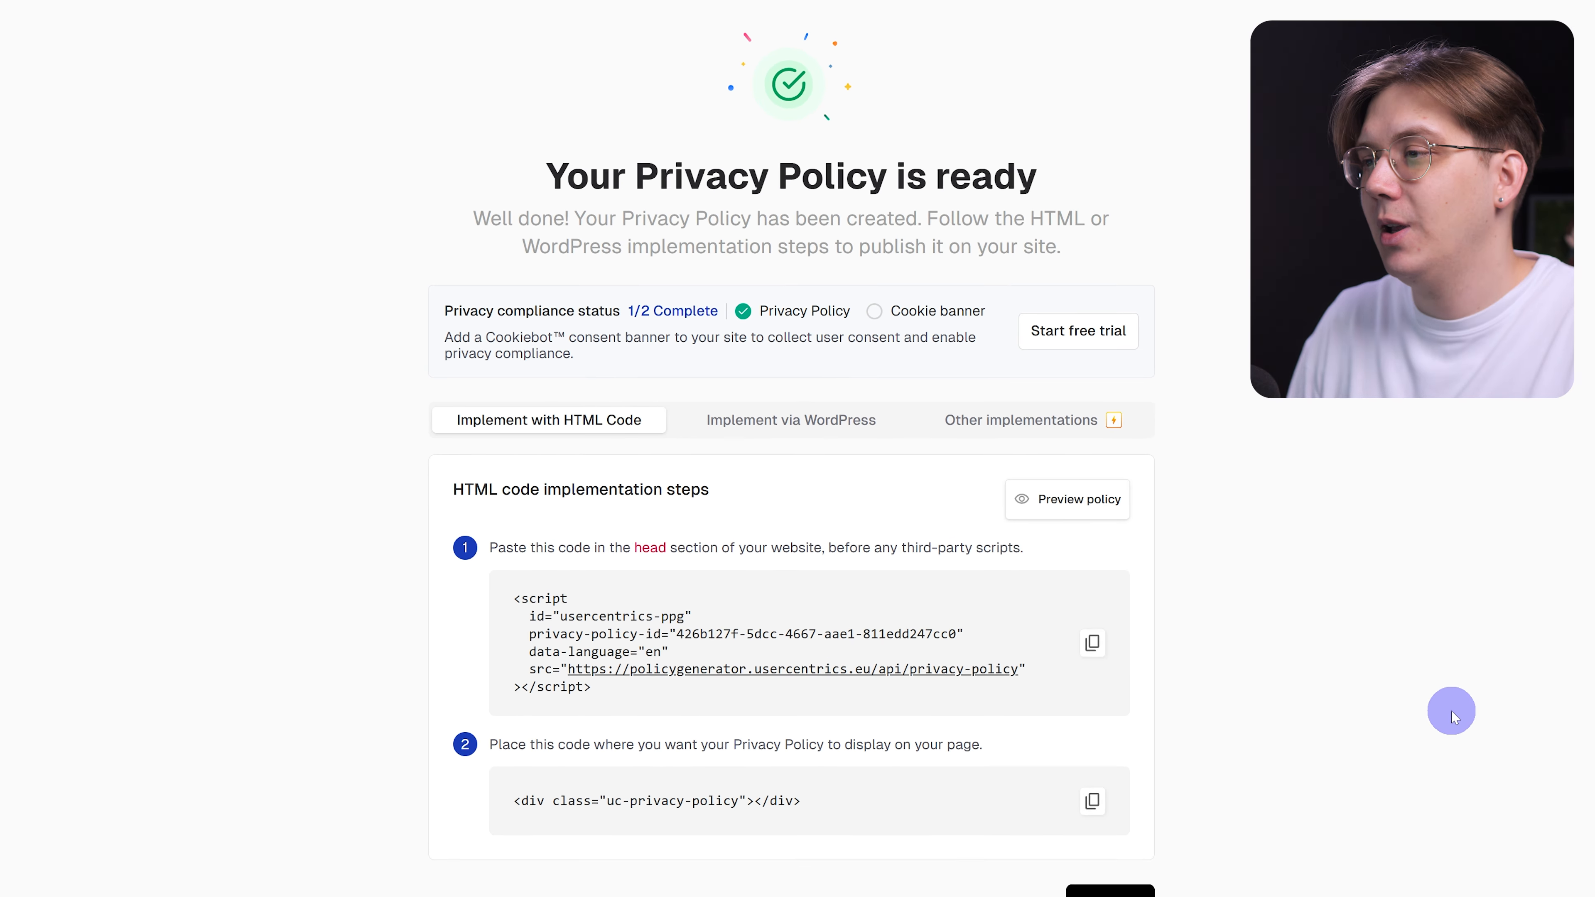
Copy the Privacy Policy ID from the Implement via WordPress steps and switch to WordPress.
{"action": "left_click", "coordinate": [800, 418]}
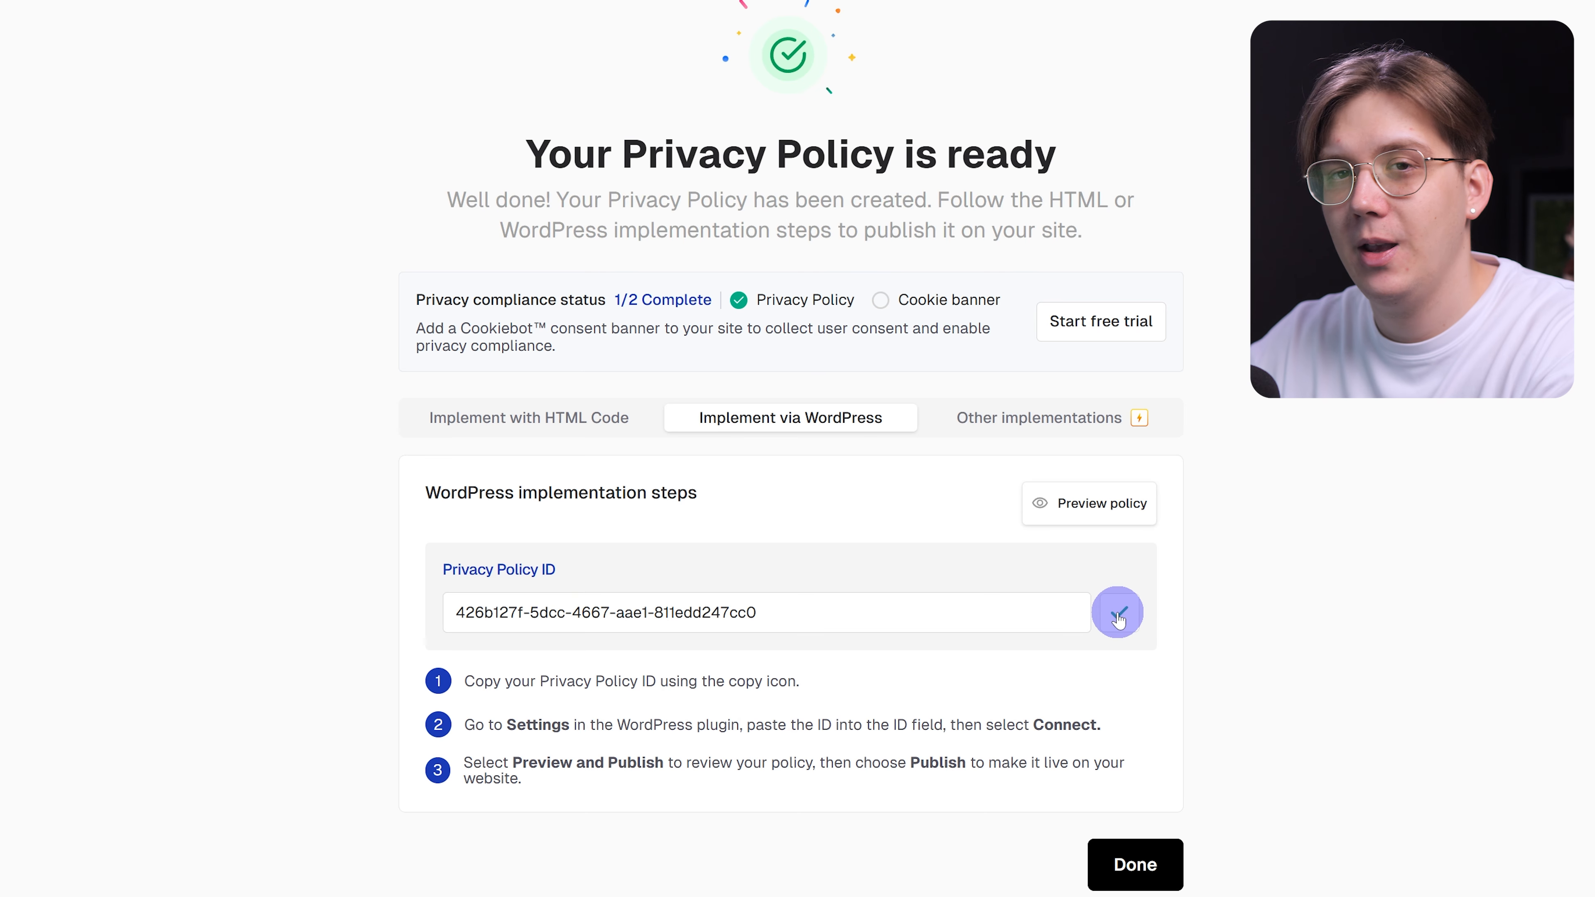
{"action": "left_click", "coordinate": [103, 6]}
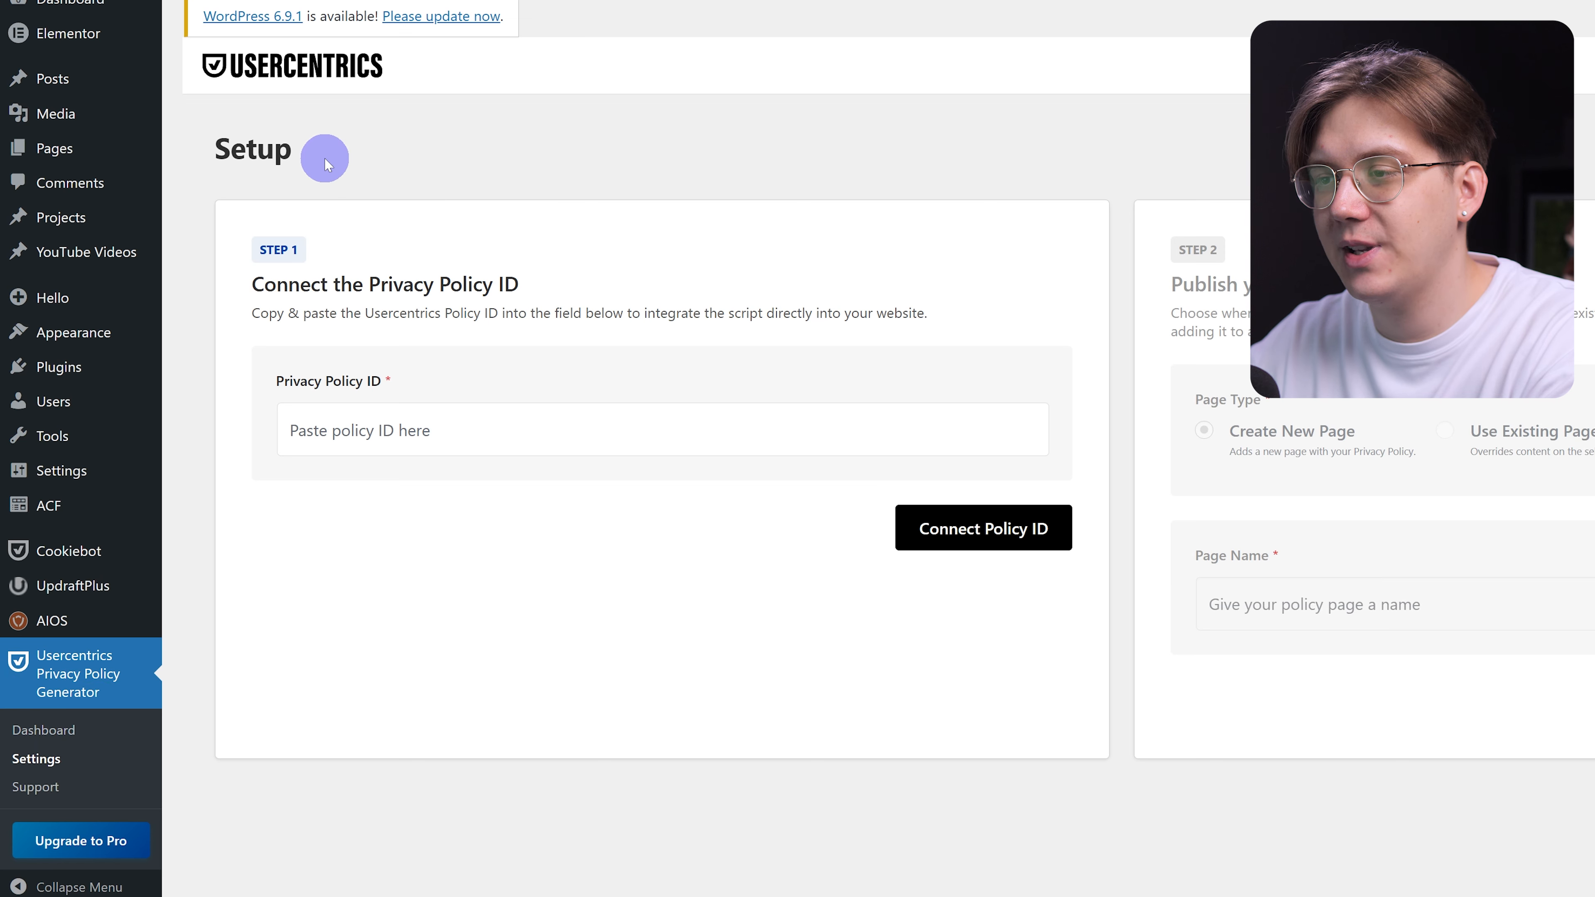
Paste the copied policy ID into the Privacy Policy ID field and connect it.
{"action": "left_click", "coordinate": [416, 429]}
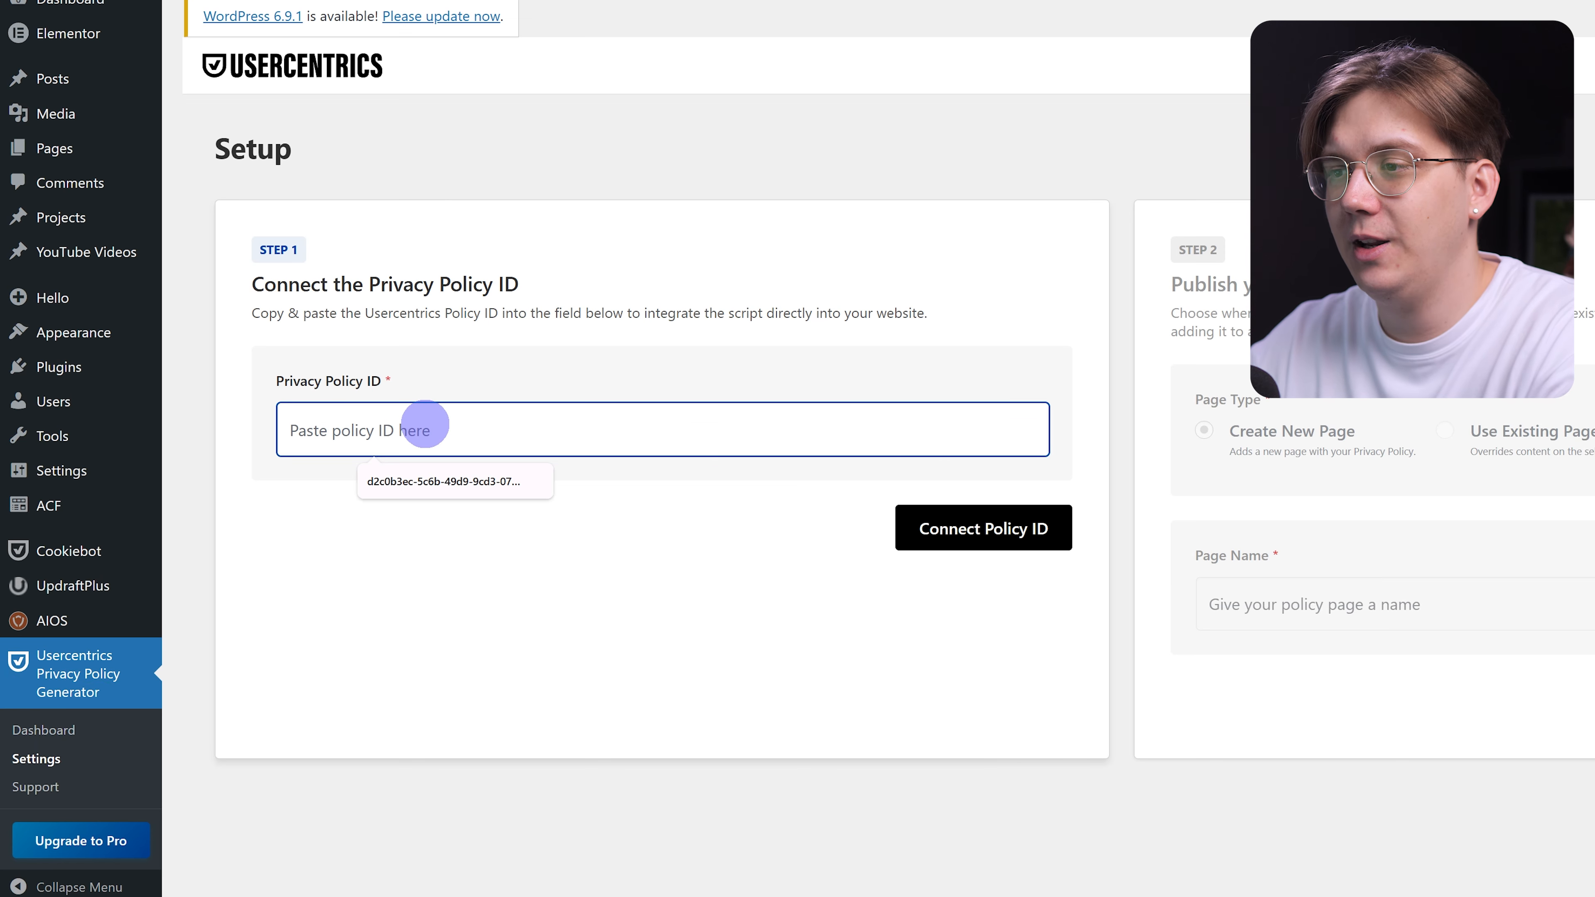
{"action": "type", "text": "426b127f-5dcc-4667-aae1-811edd247cc0"}
{"action": "left_click_drag", "start_coordinate": [271, 360], "coordinate": [452, 360]}
{"action": "left_click", "coordinate": [457, 376]}
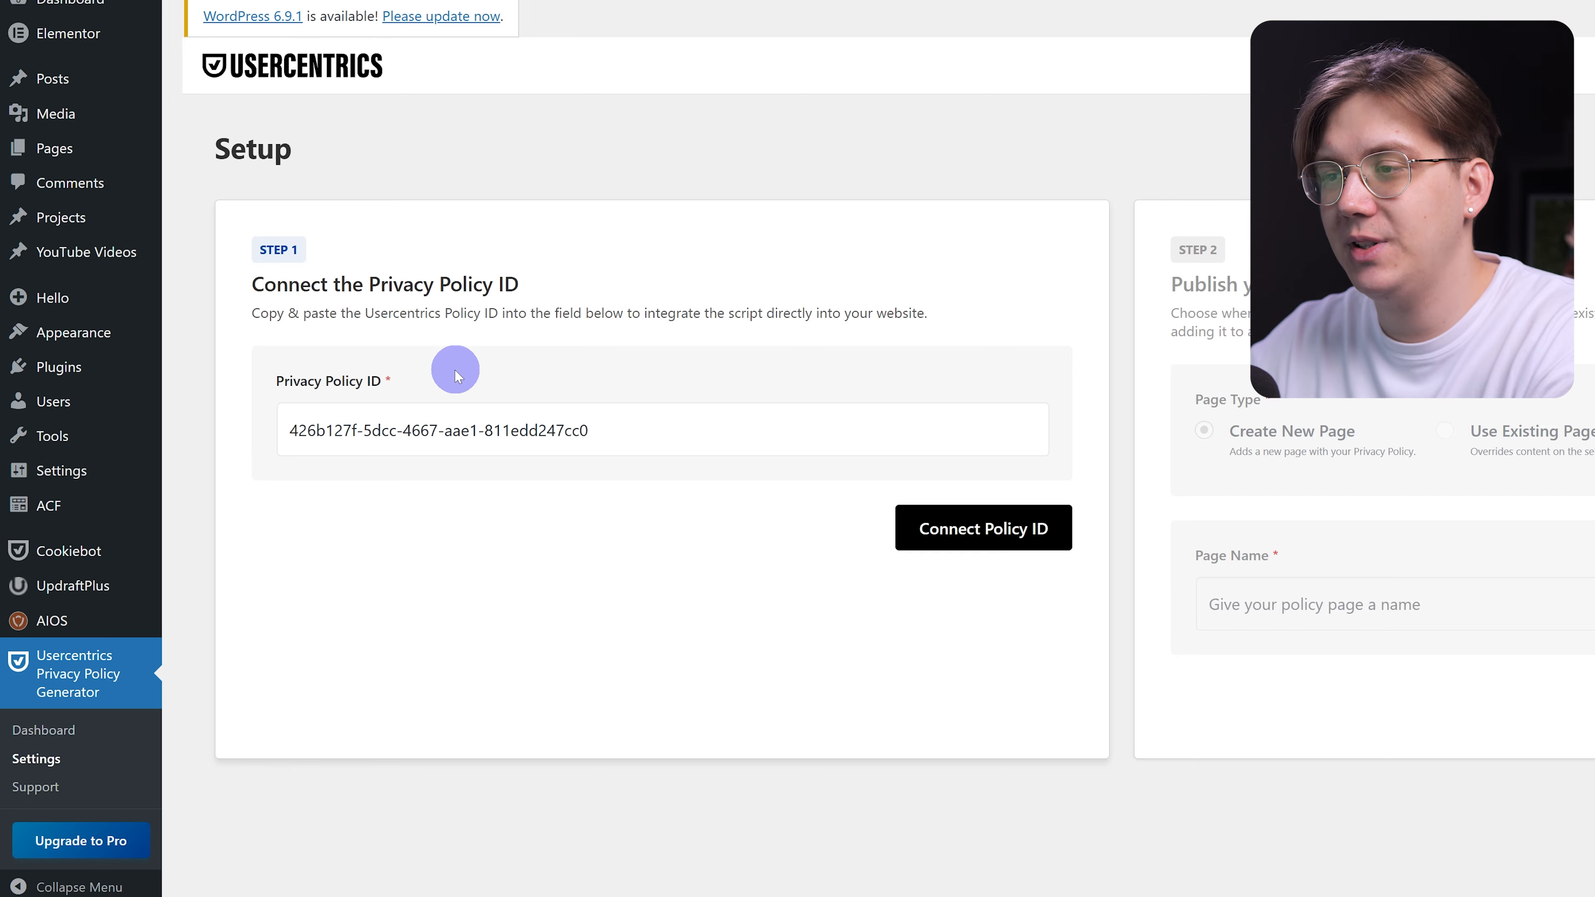
{"action": "left_click", "coordinate": [1036, 526]}
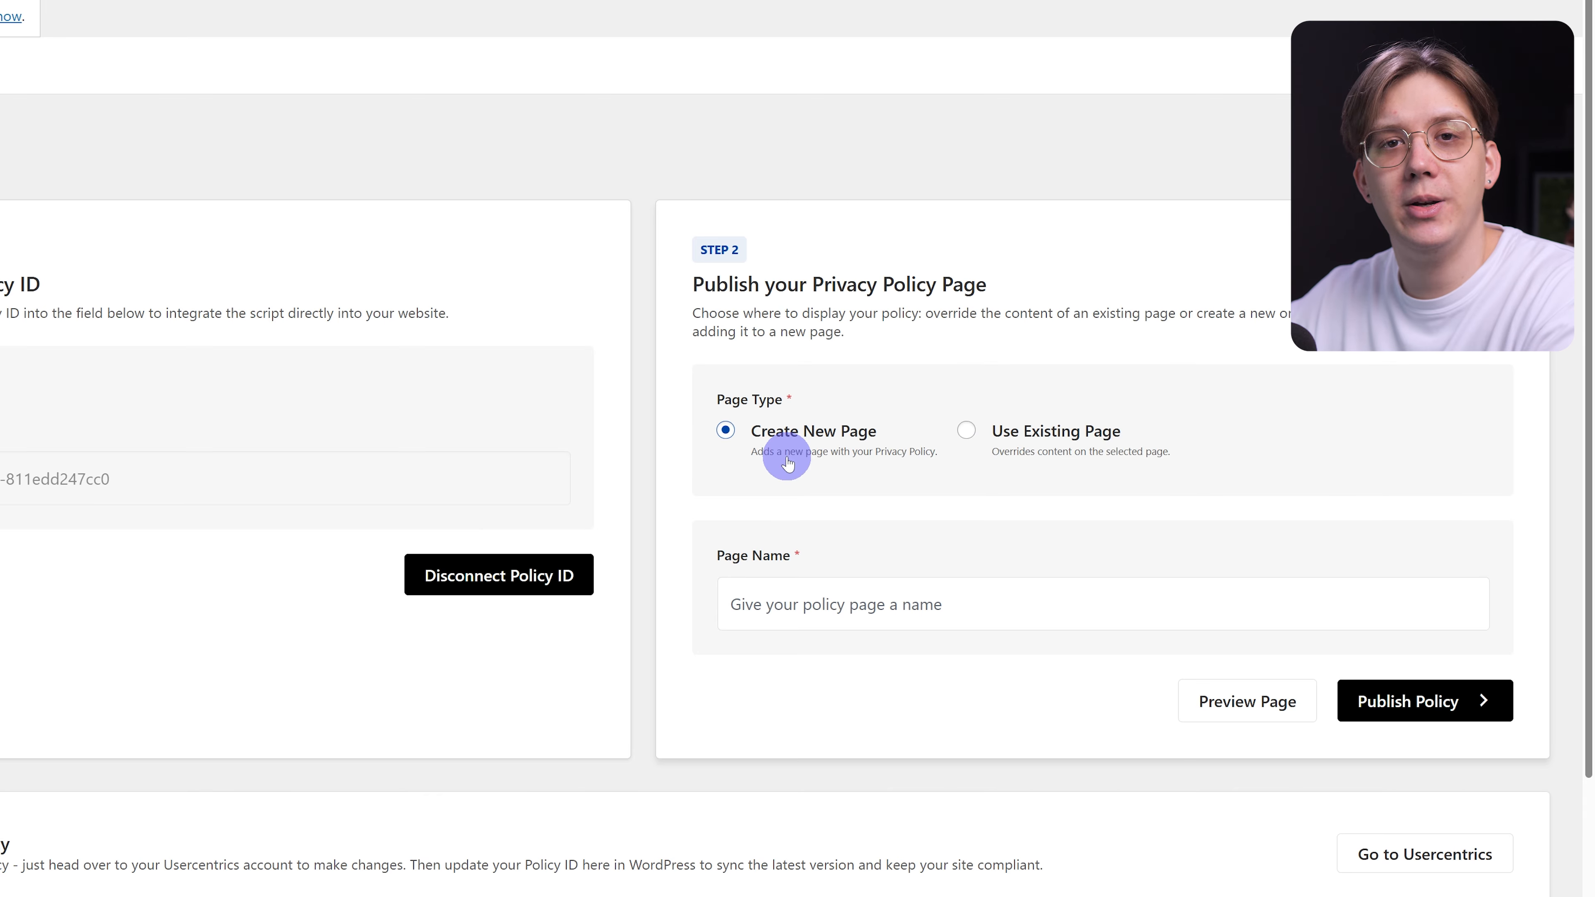
Publish the policy on a new page named 'Reialesa privacy policy' instead of an existing page.
{"action": "left_click", "coordinate": [1057, 433]}
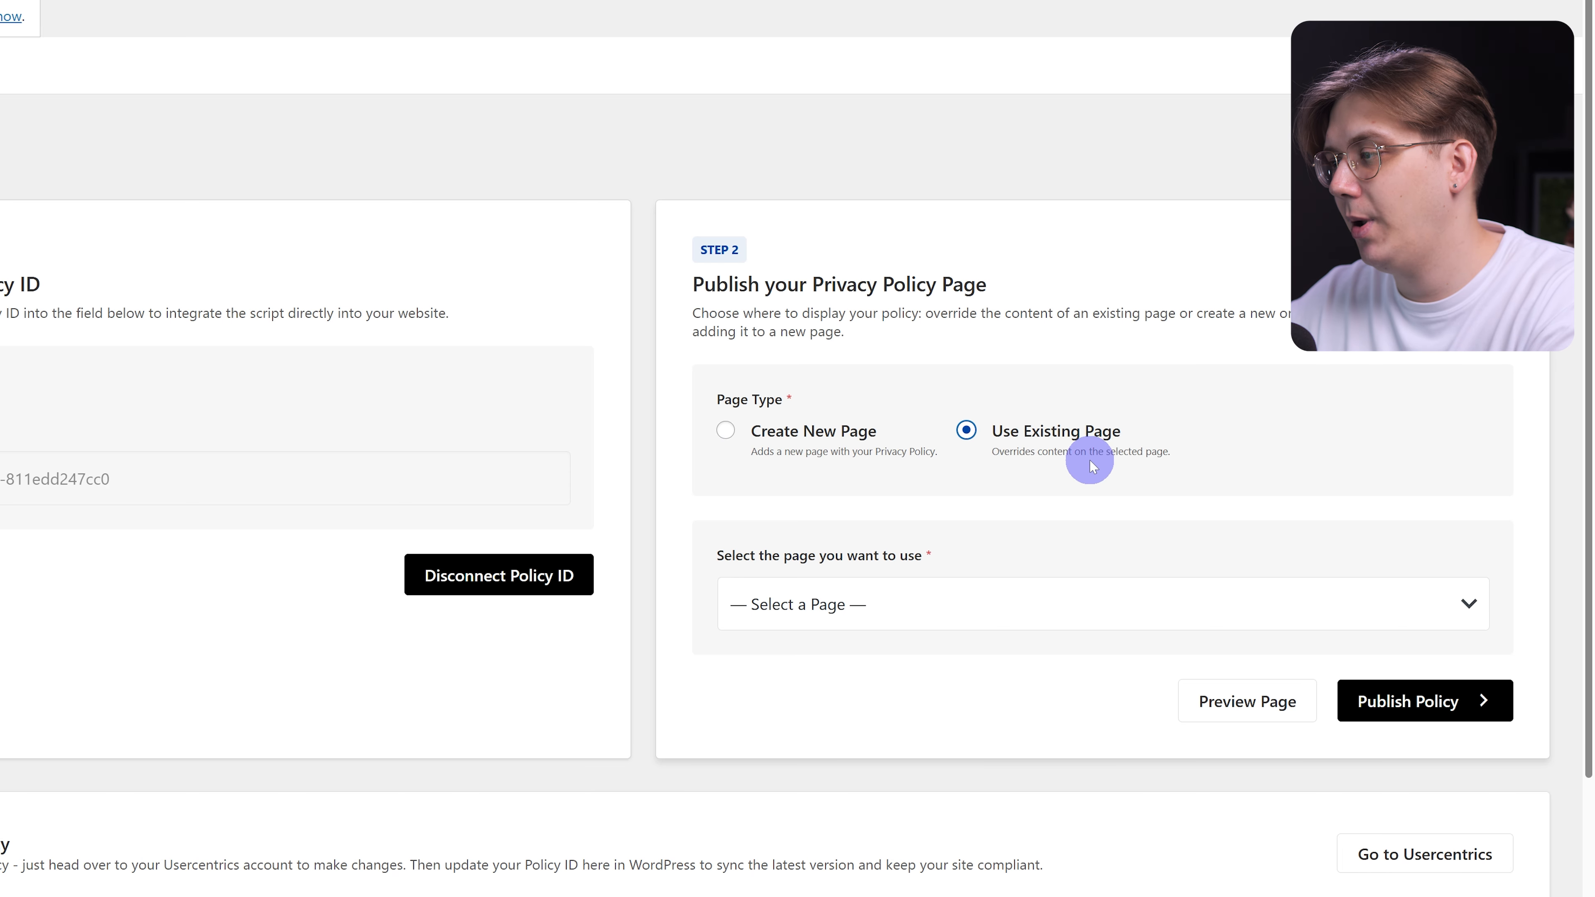
{"action": "left_click", "coordinate": [917, 577]}
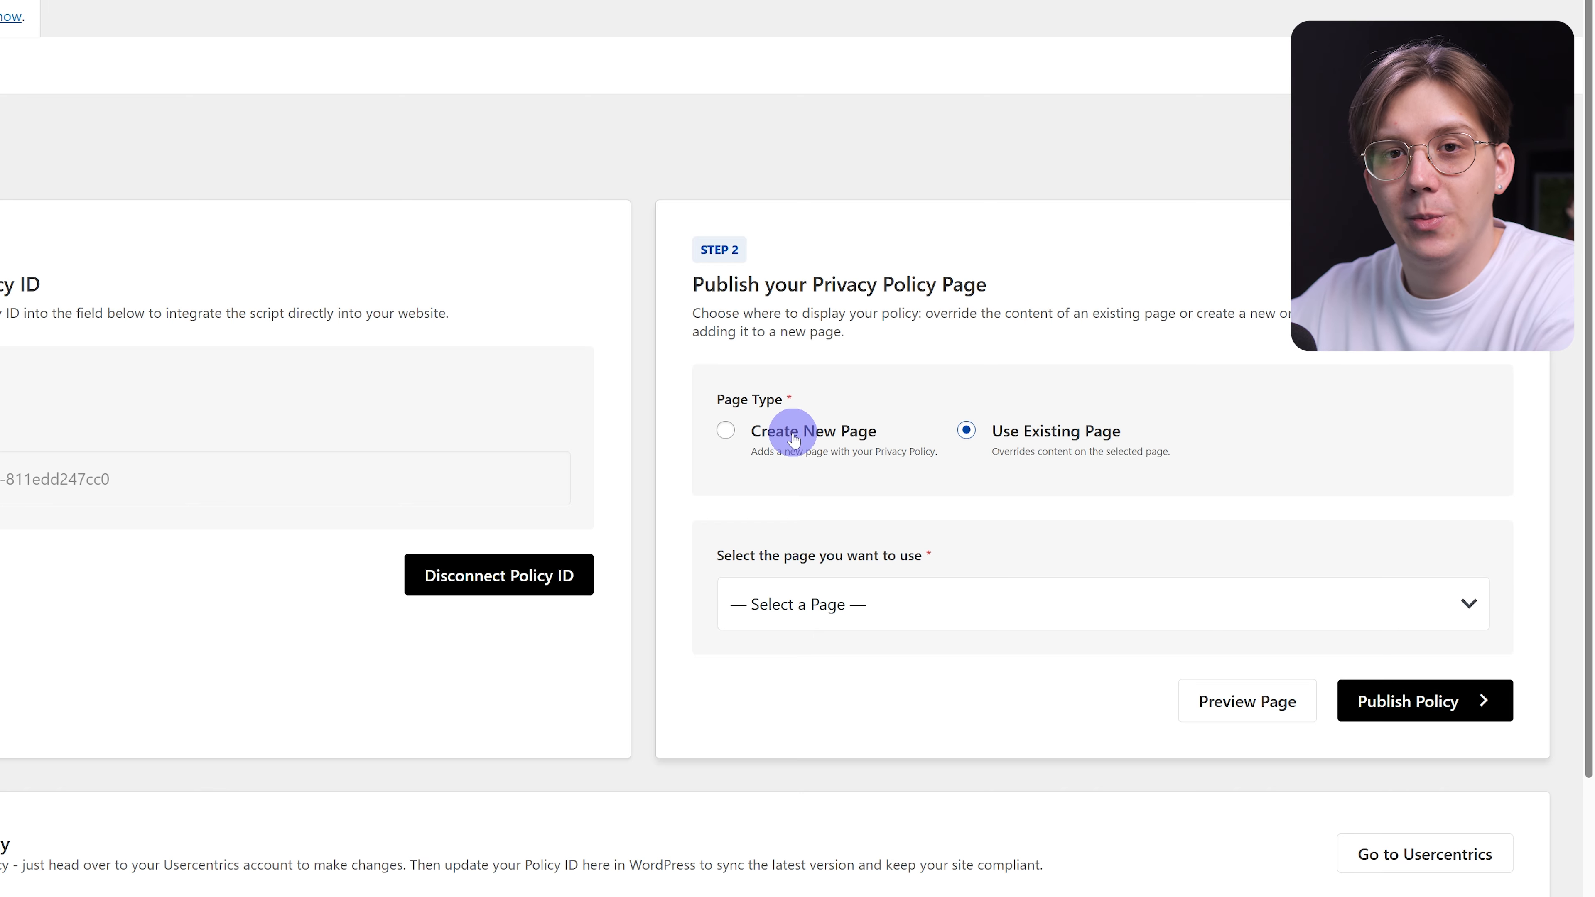
{"action": "left_click", "coordinate": [793, 440]}
{"action": "left_click", "coordinate": [792, 604]}
{"action": "left_click", "coordinate": [860, 655]}
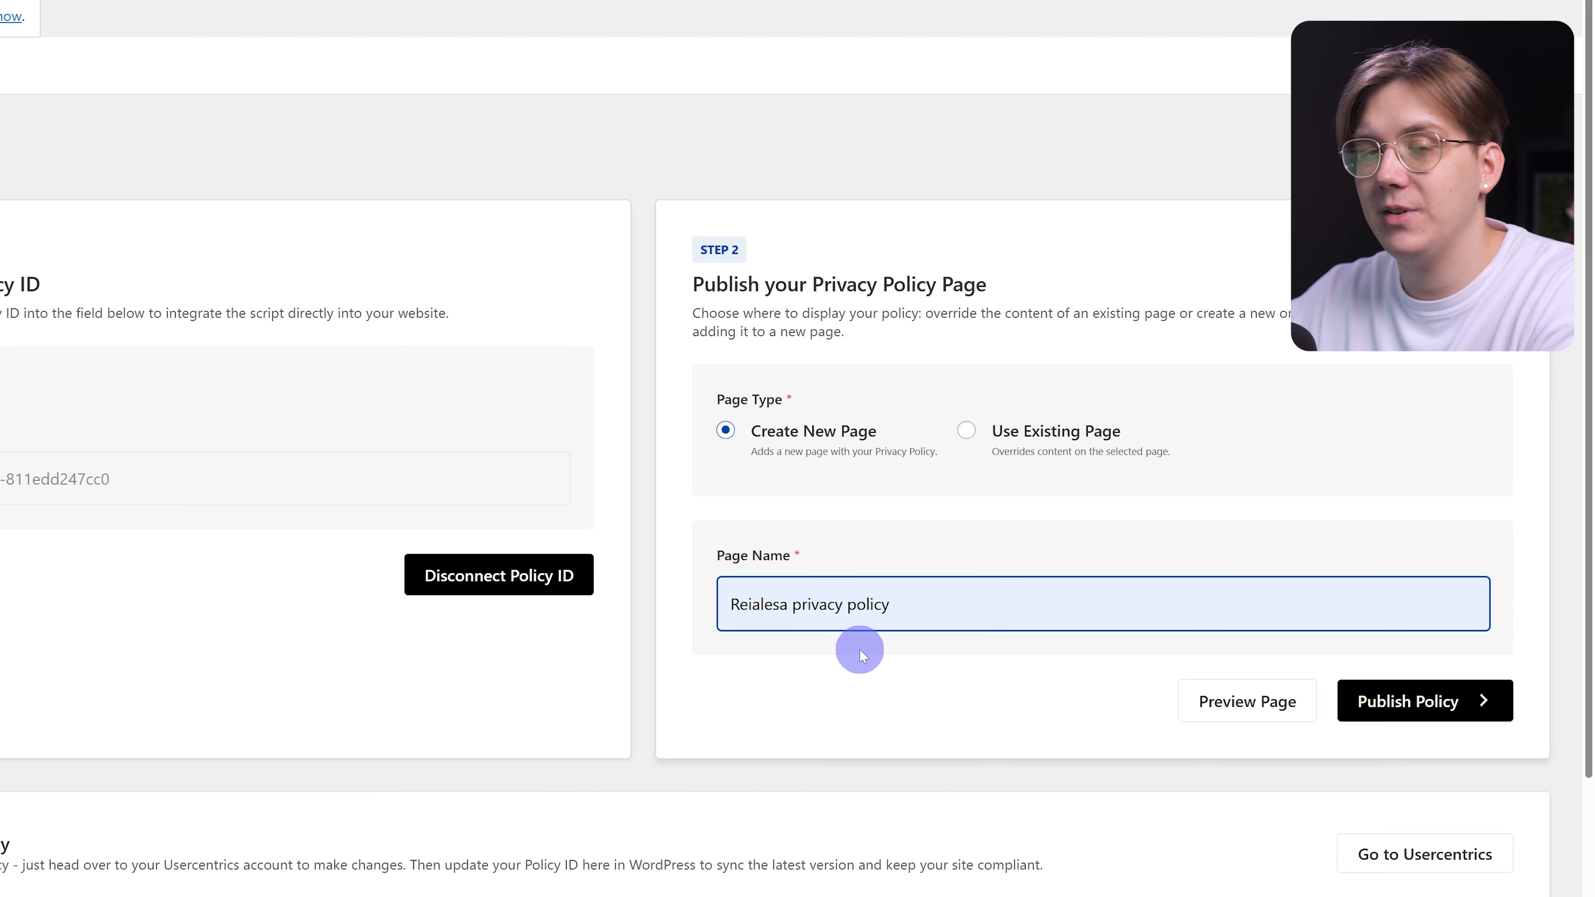
{"action": "left_click", "coordinate": [1401, 702]}
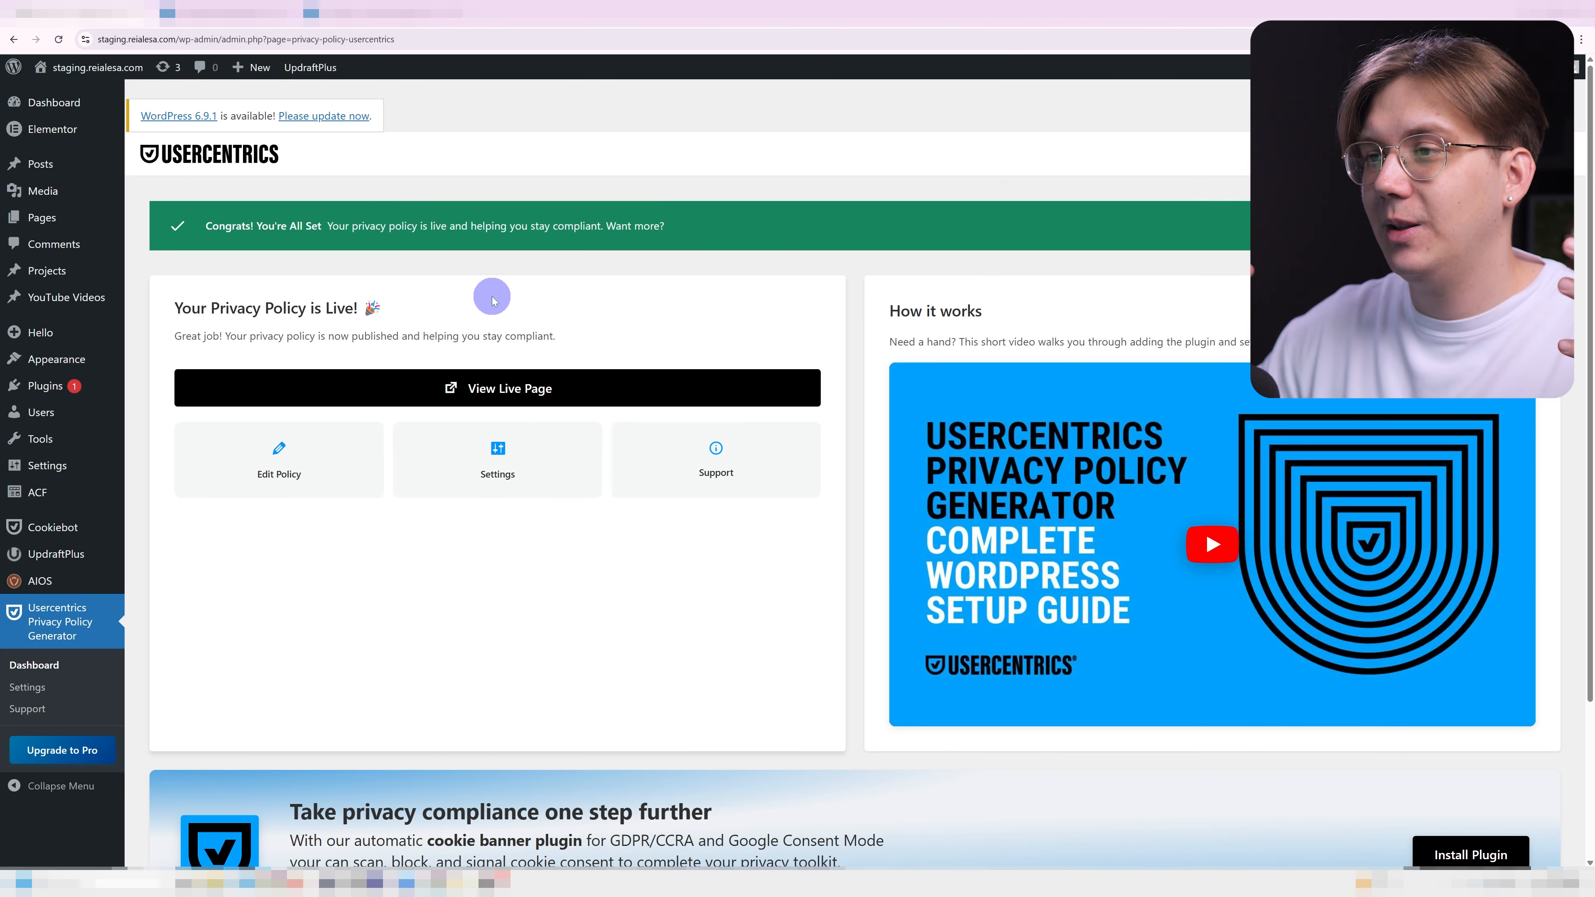
Open the live policy page and check the business name in the intro paragraph.
{"action": "left_click", "coordinate": [515, 383]}
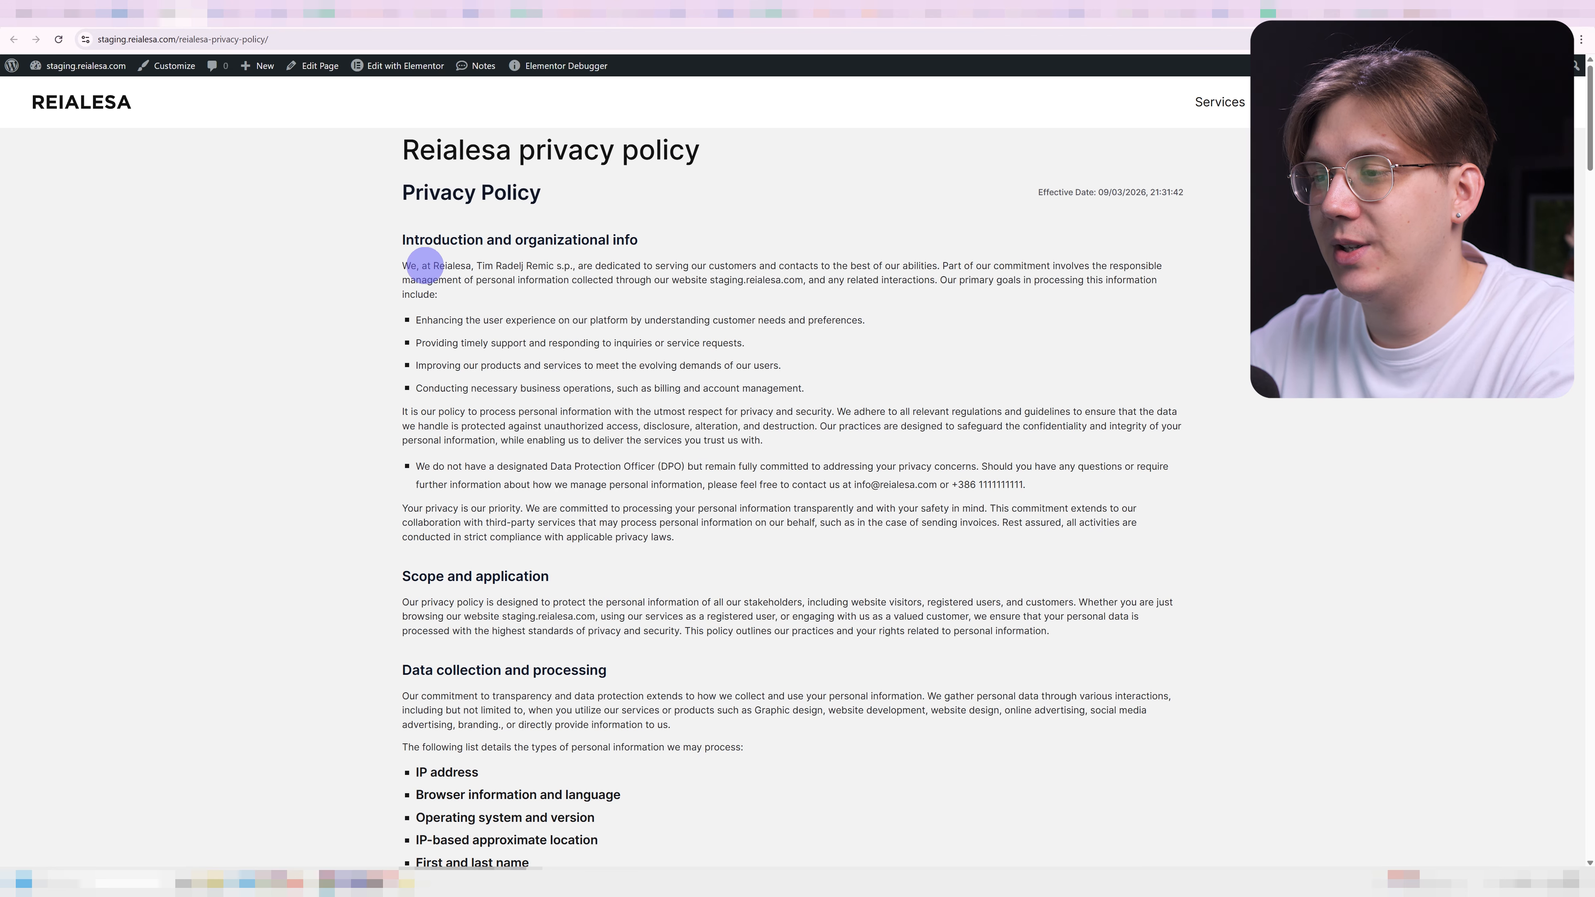
{"action": "left_click_drag", "start_coordinate": [431, 266], "coordinate": [574, 263]}
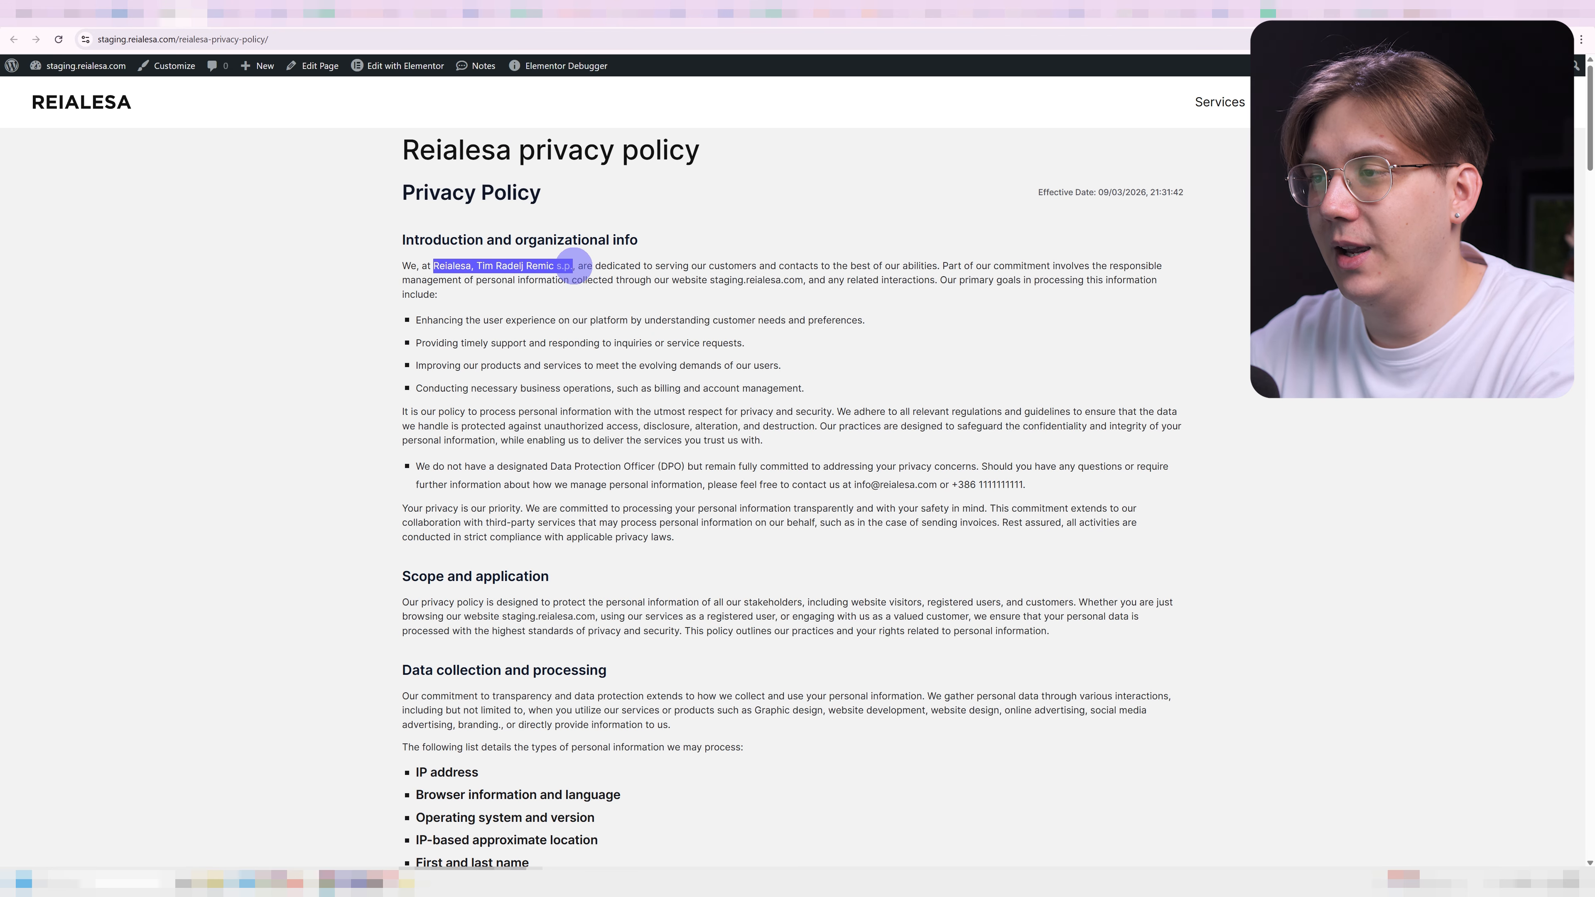
{"action": "left_click", "coordinate": [1365, 452]}
Scroll down to the third-party services table and review the Google Analytics row.
{"action": "scroll", "coordinate": [1365, 451], "scroll_direction": "down", "scroll_amount": 5}
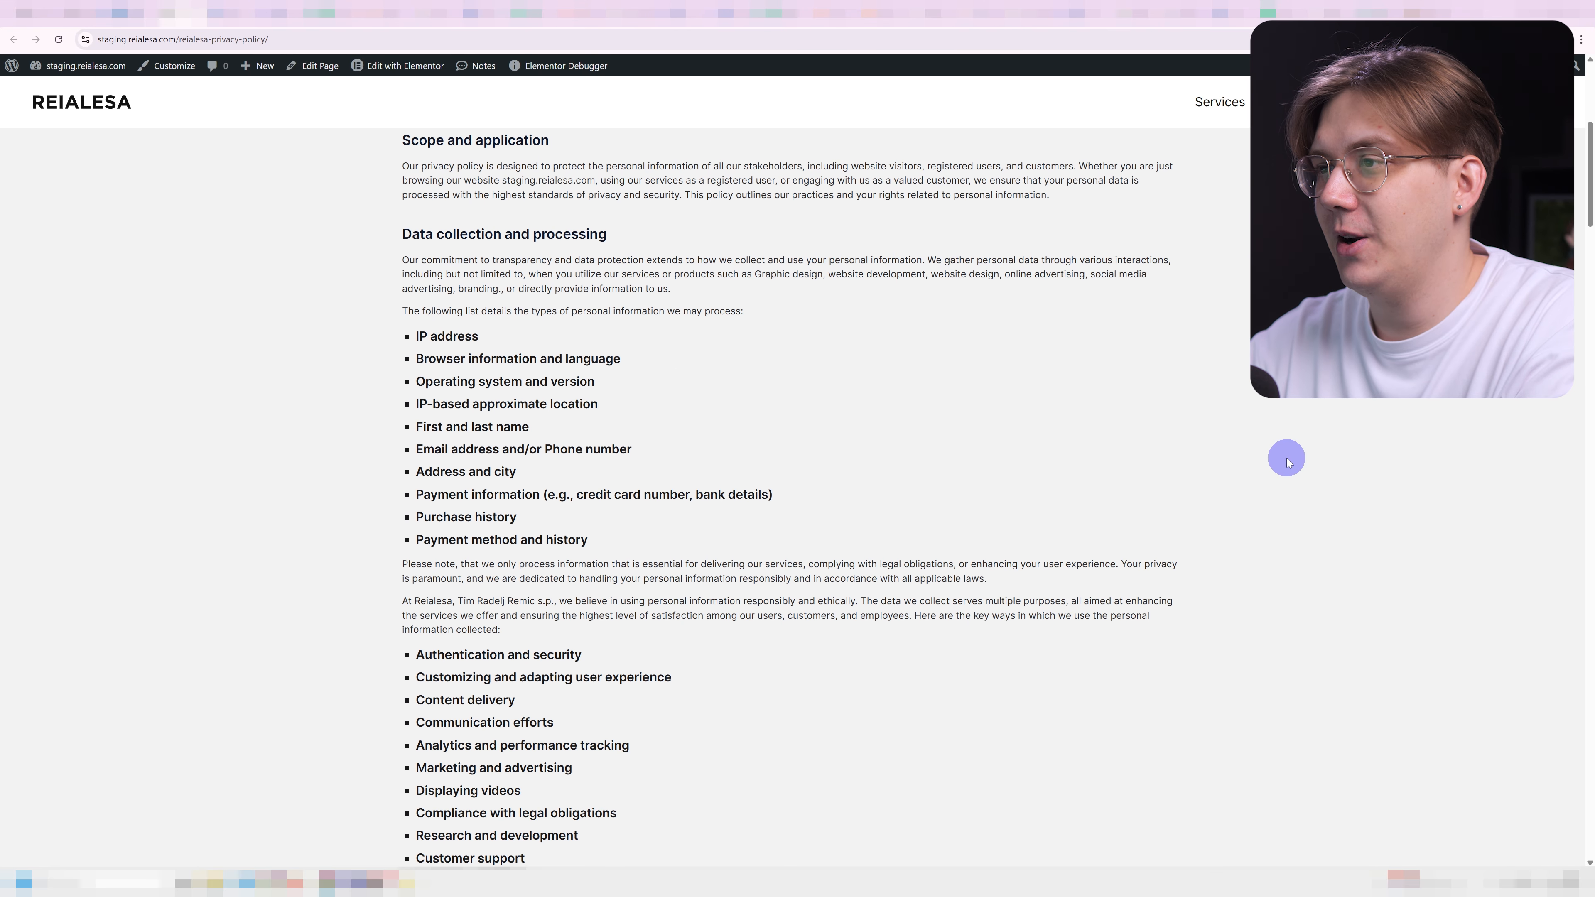
{"action": "scroll", "coordinate": [1329, 455], "scroll_direction": "down", "scroll_amount": 2}
{"action": "scroll", "coordinate": [1331, 455], "scroll_direction": "down", "scroll_amount": 5}
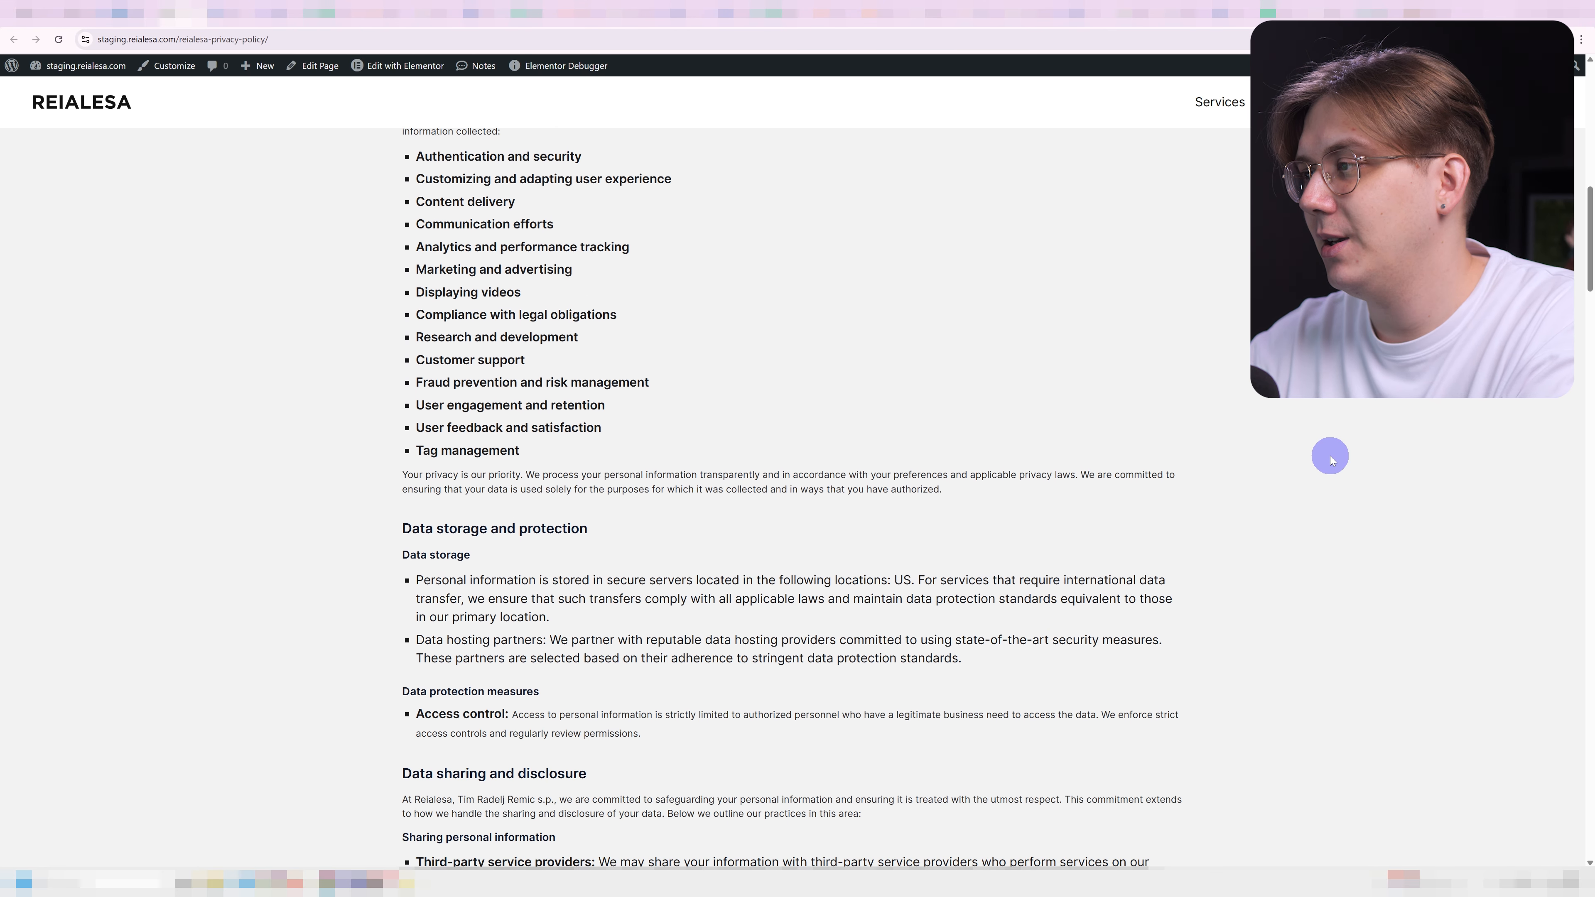
{"action": "scroll", "coordinate": [1331, 460], "scroll_direction": "down", "scroll_amount": 2}
{"action": "scroll", "coordinate": [1331, 461], "scroll_direction": "down", "scroll_amount": 3}
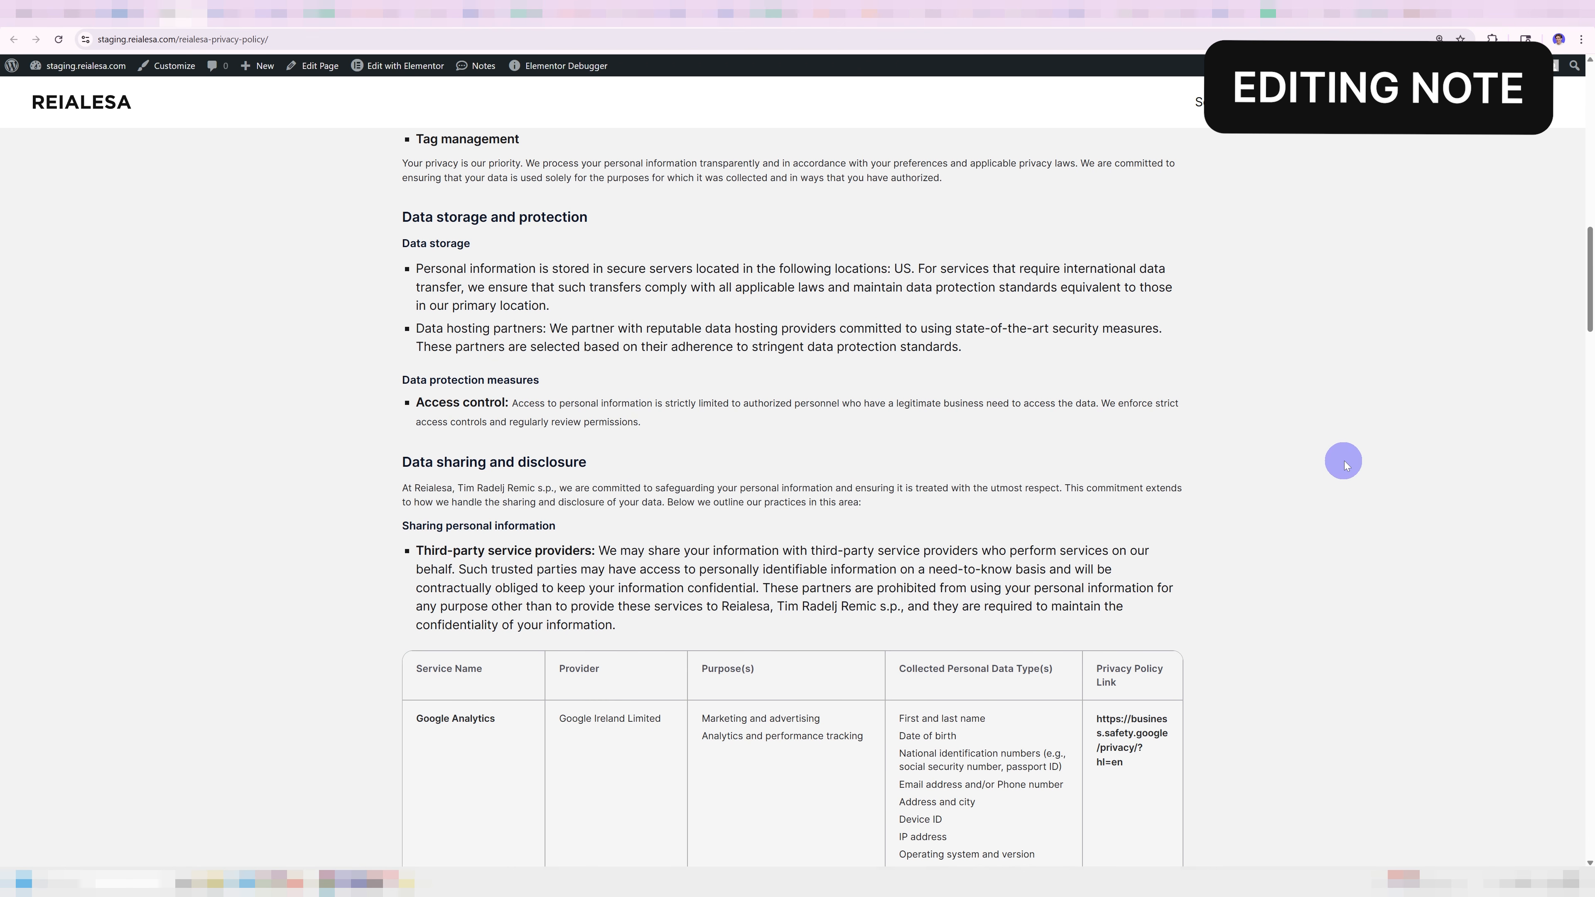
{"action": "scroll", "coordinate": [1369, 463], "scroll_direction": "down", "scroll_amount": 6}
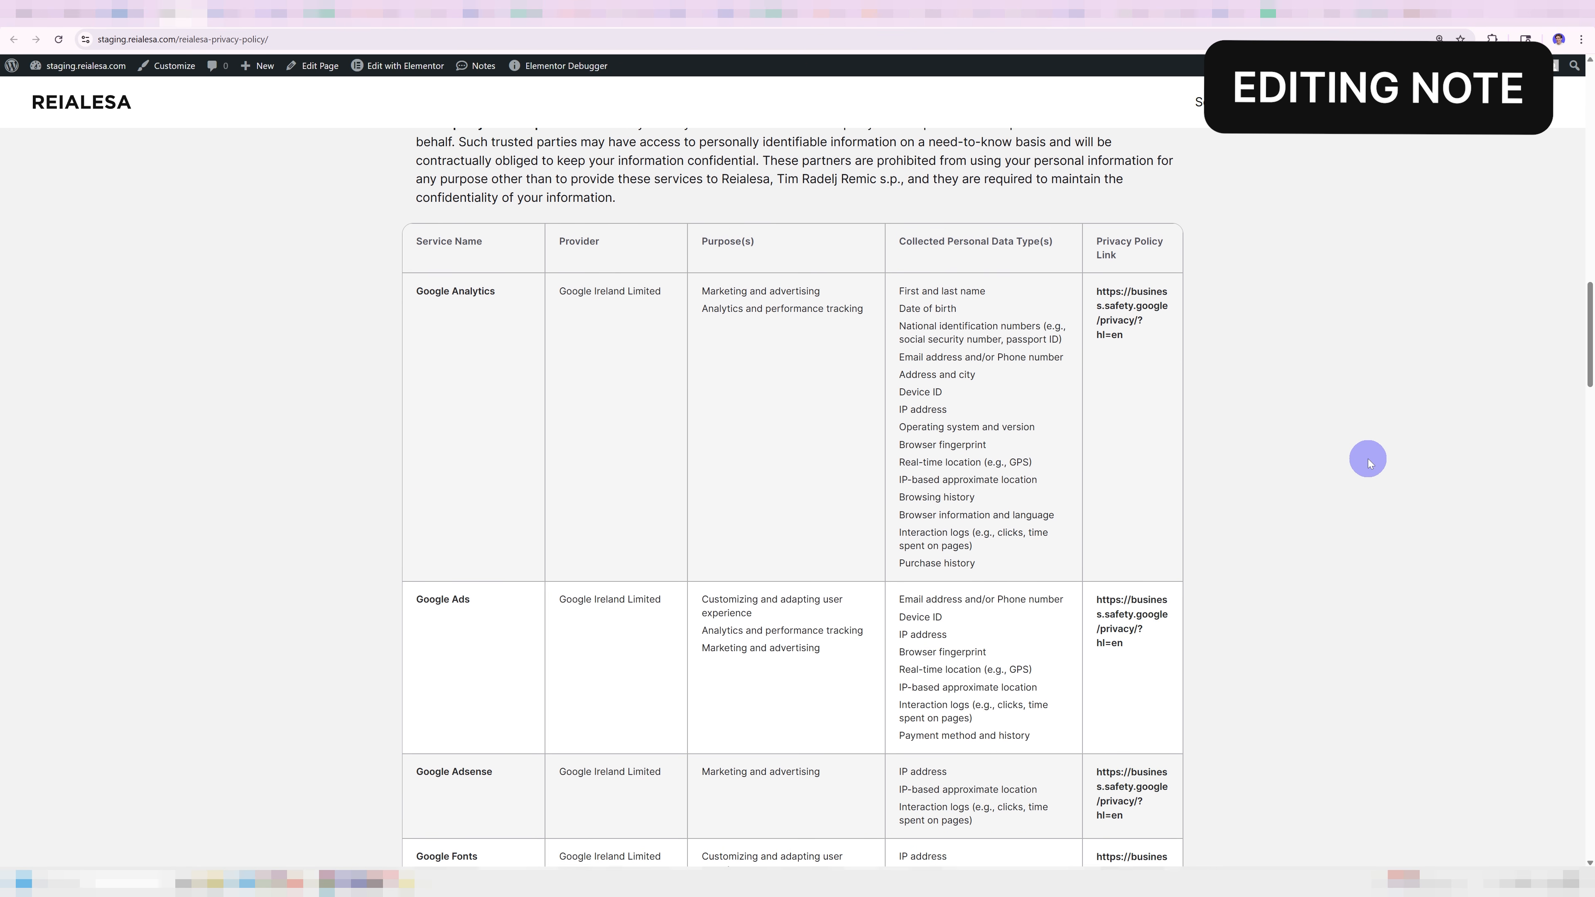
{"action": "left_click_drag", "start_coordinate": [415, 282], "coordinate": [998, 553]}
{"action": "left_click", "coordinate": [1141, 473]}
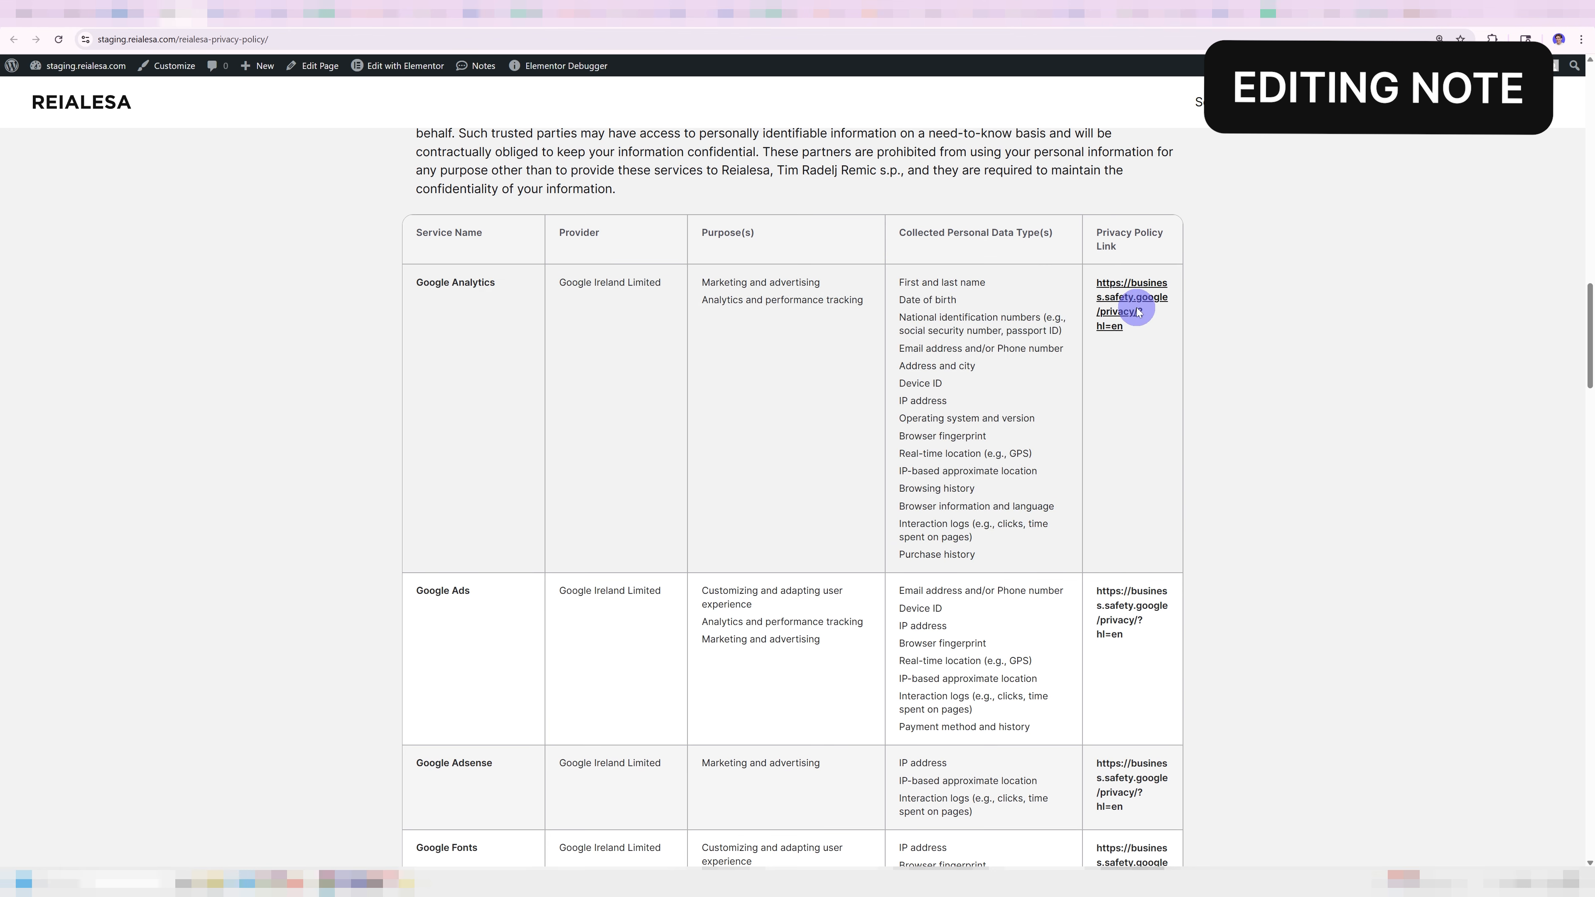
{"action": "left_click", "coordinate": [1133, 310]}
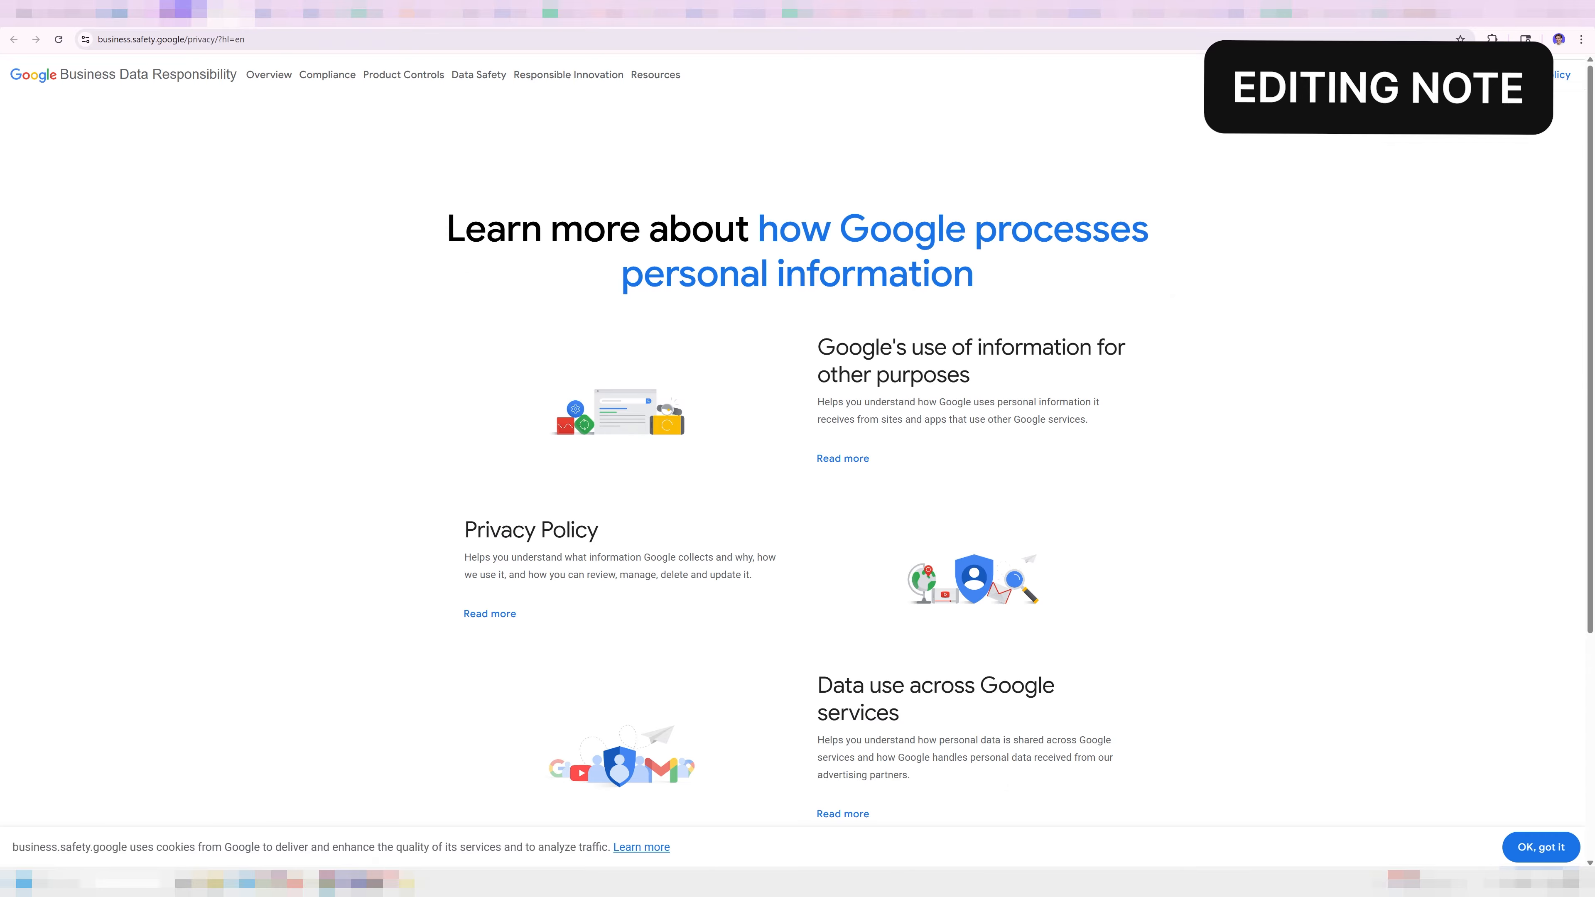
{"action": "left_click", "coordinate": [176, 11]}
{"action": "scroll", "coordinate": [943, 471], "scroll_direction": "down", "scroll_amount": 15}
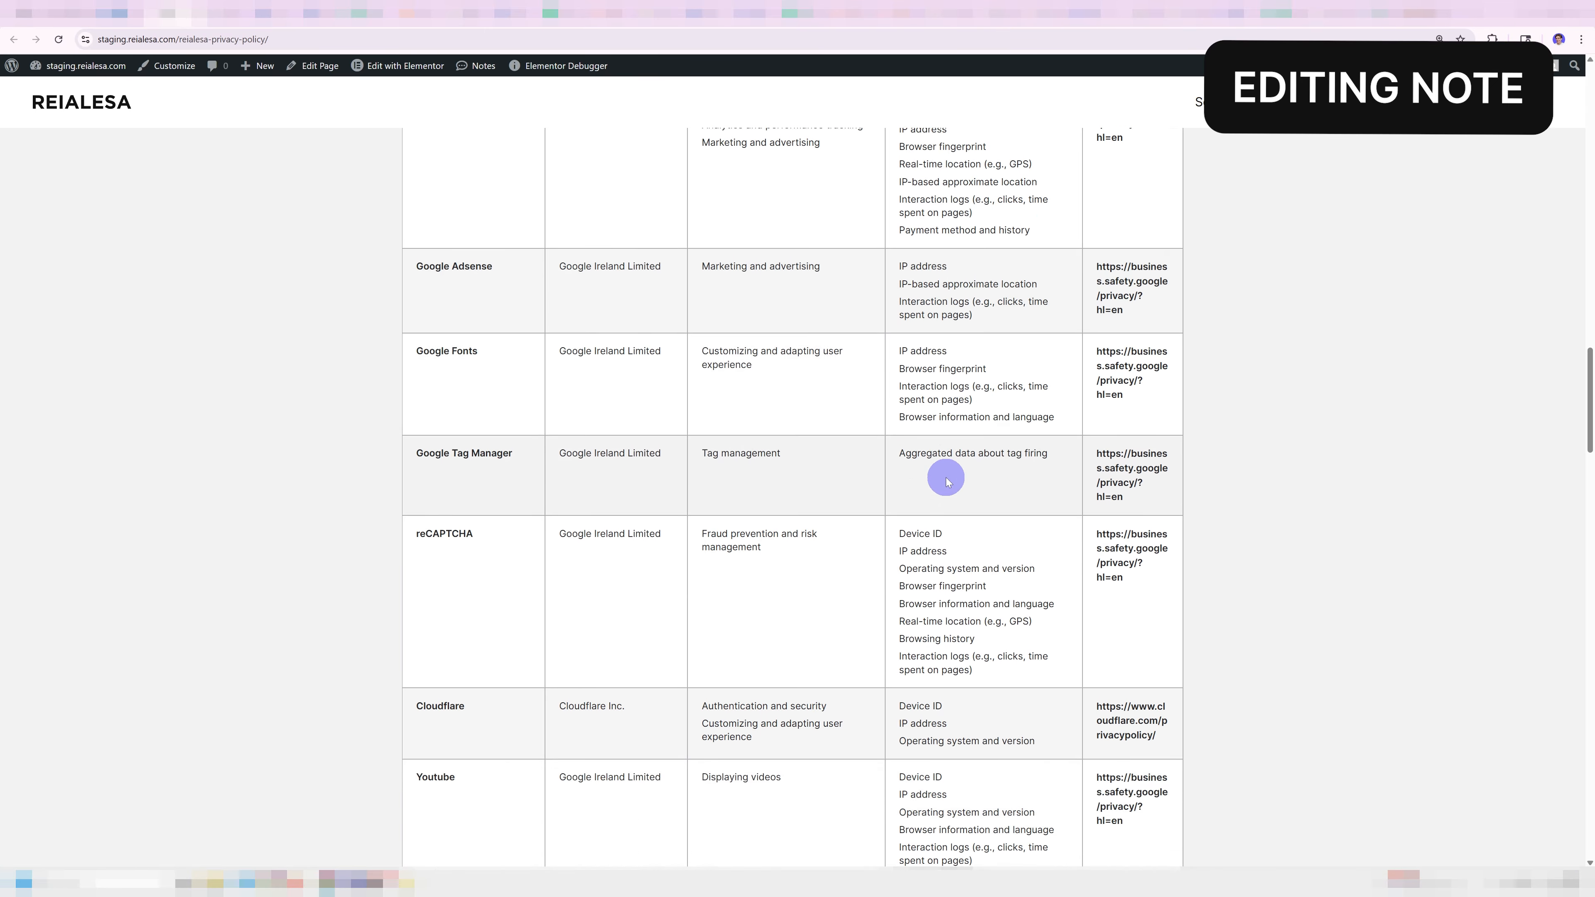
{"action": "scroll", "coordinate": [896, 466], "scroll_direction": "down", "scroll_amount": 10}
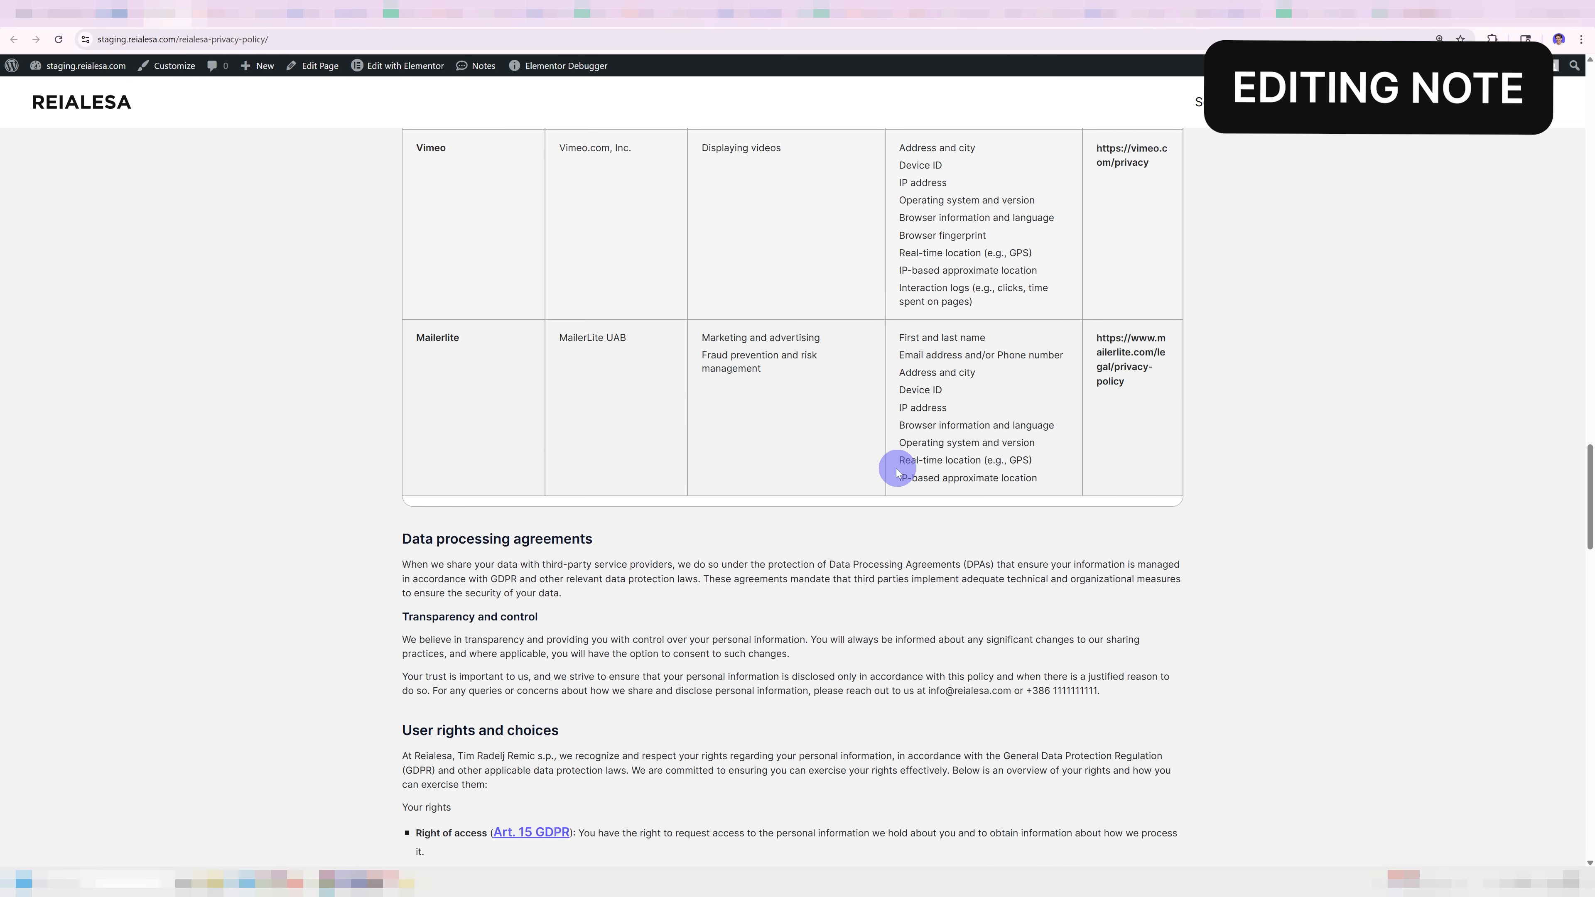
{"action": "left_click", "coordinate": [561, 439]}
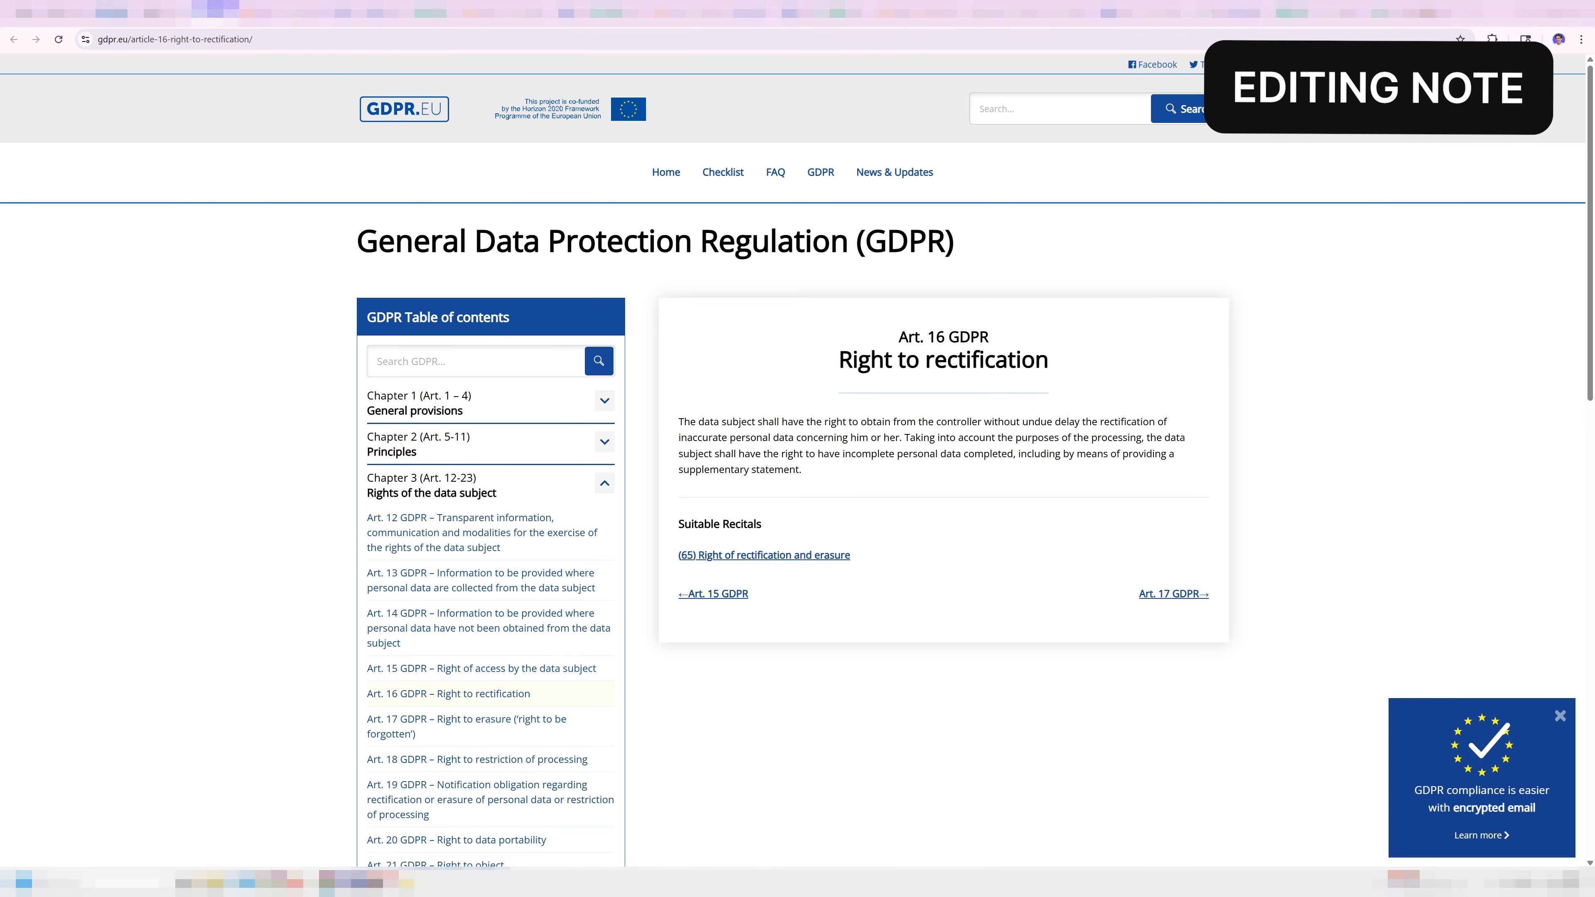
{"action": "left_click", "coordinate": [167, 10]}
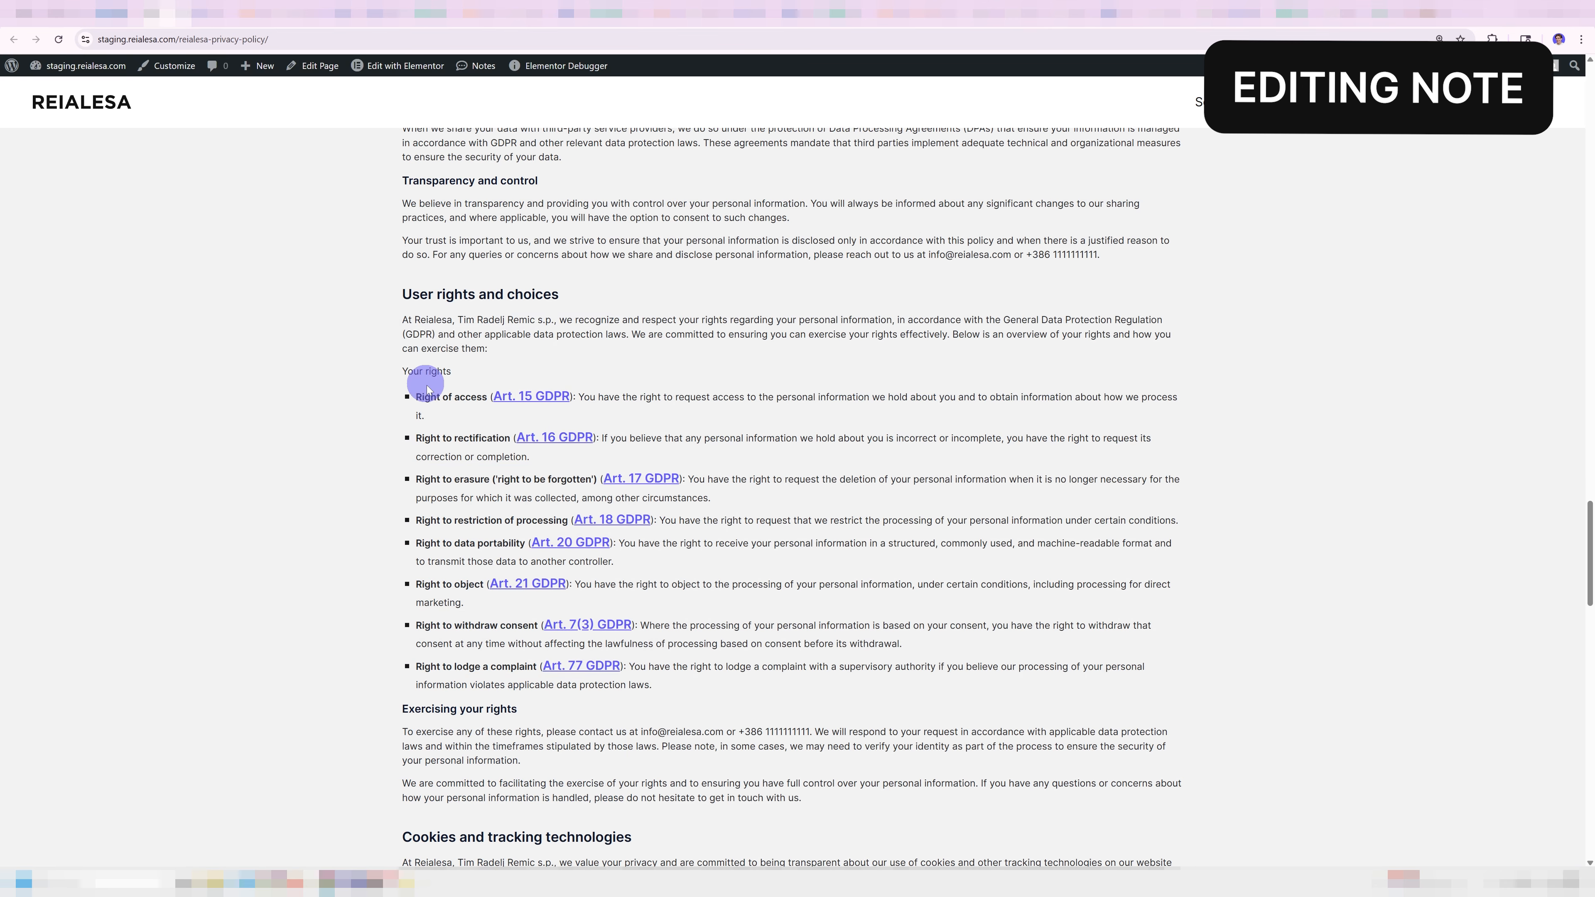
{"action": "left_click", "coordinate": [568, 542]}
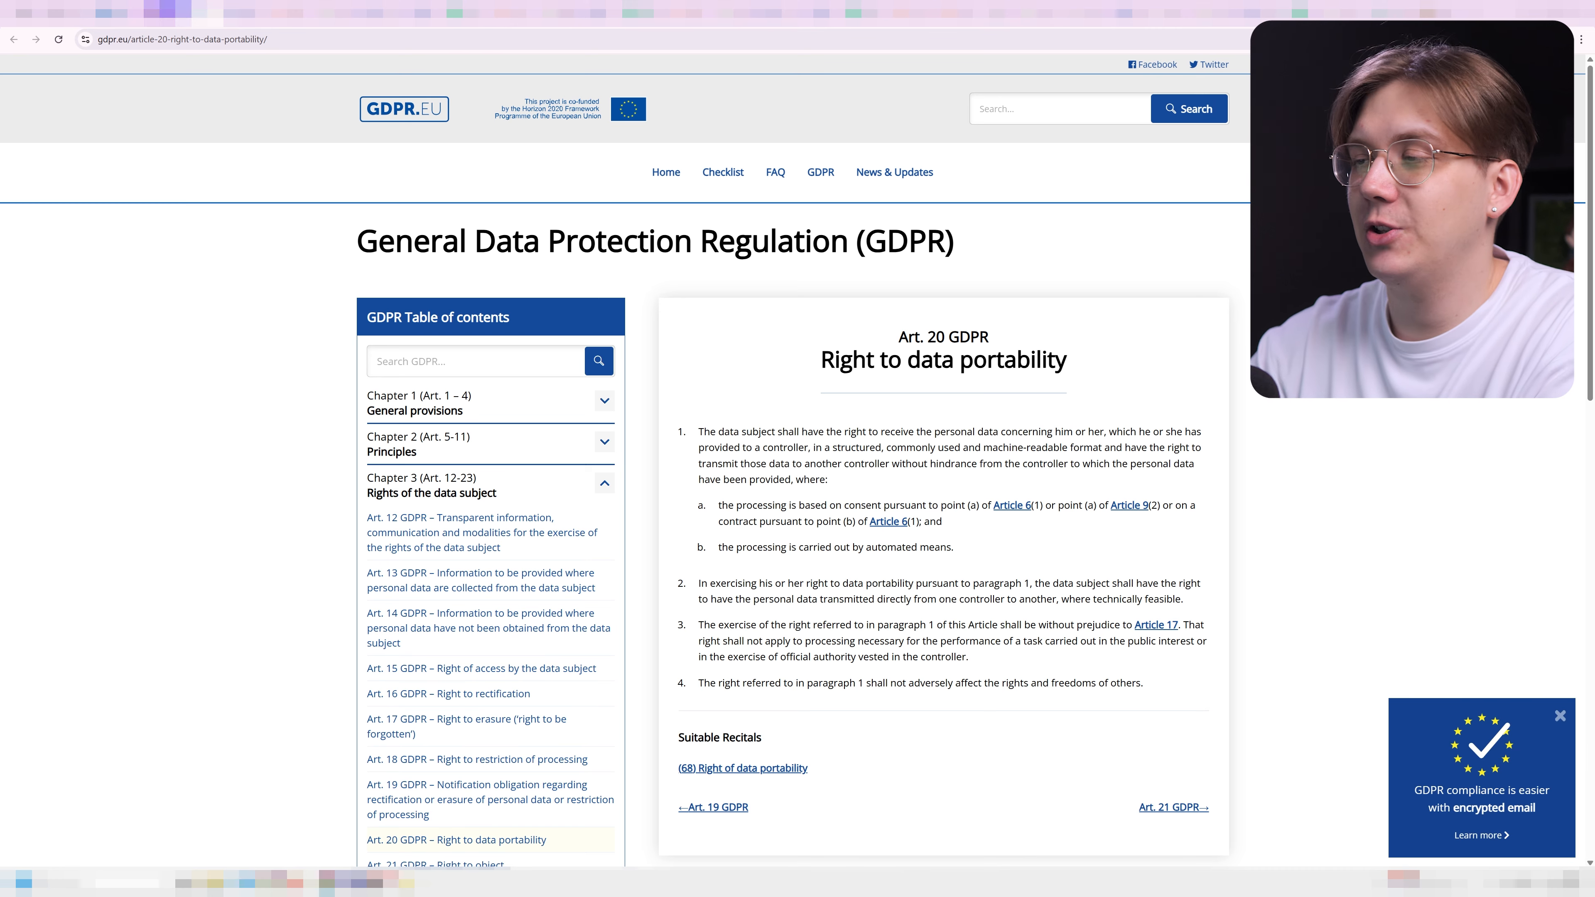
{"action": "left_click", "coordinate": [167, 10]}
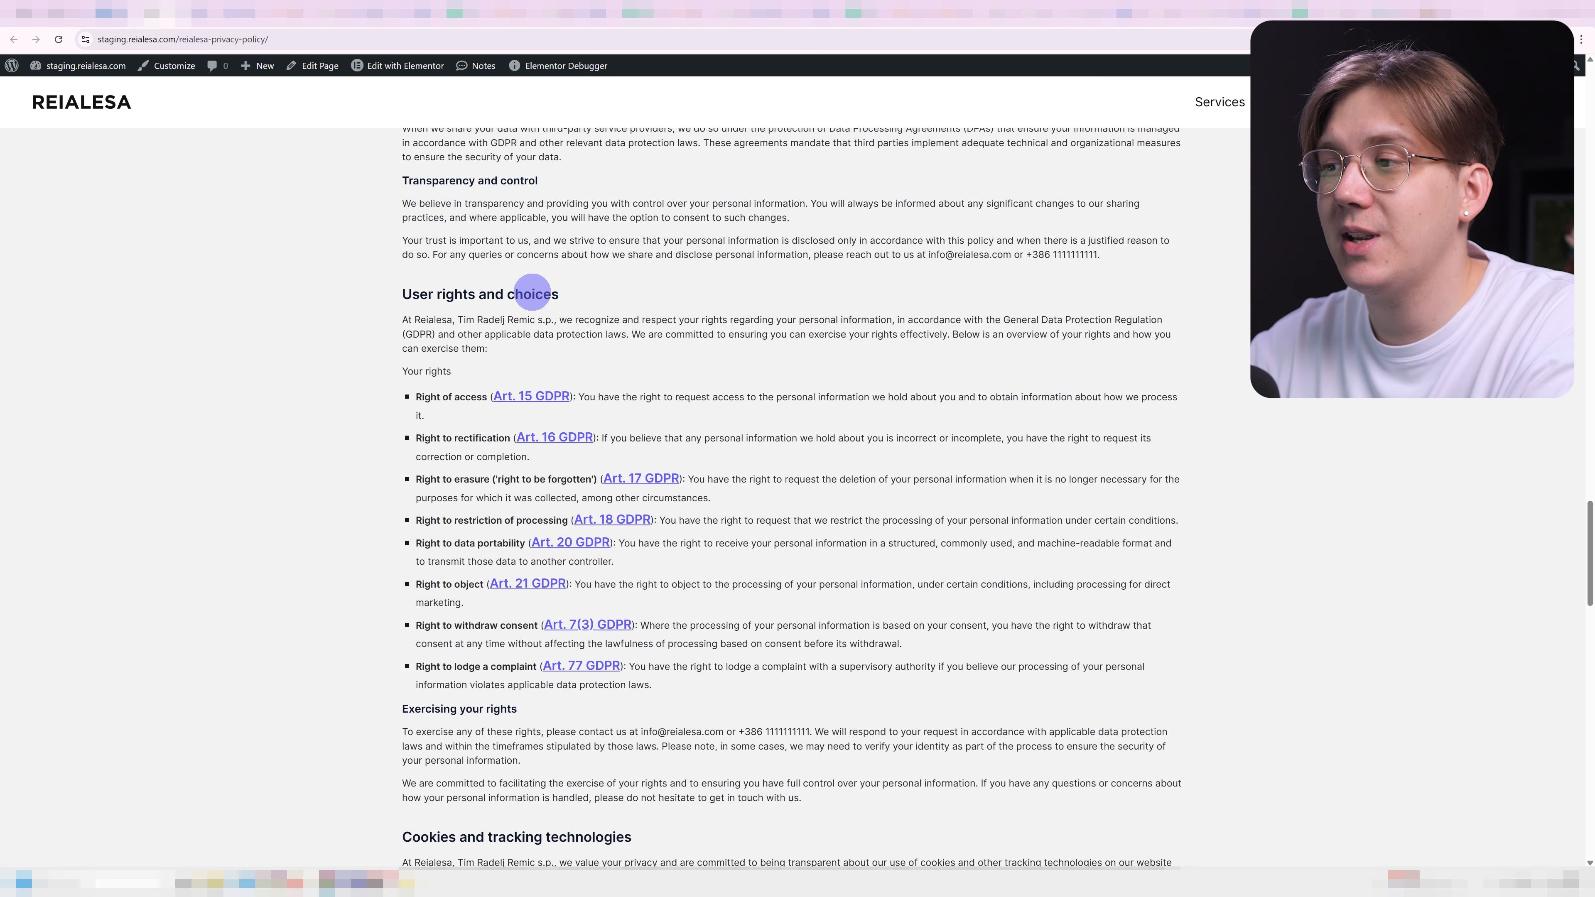
{"action": "scroll", "coordinate": [915, 394], "scroll_direction": "down", "scroll_amount": 9}
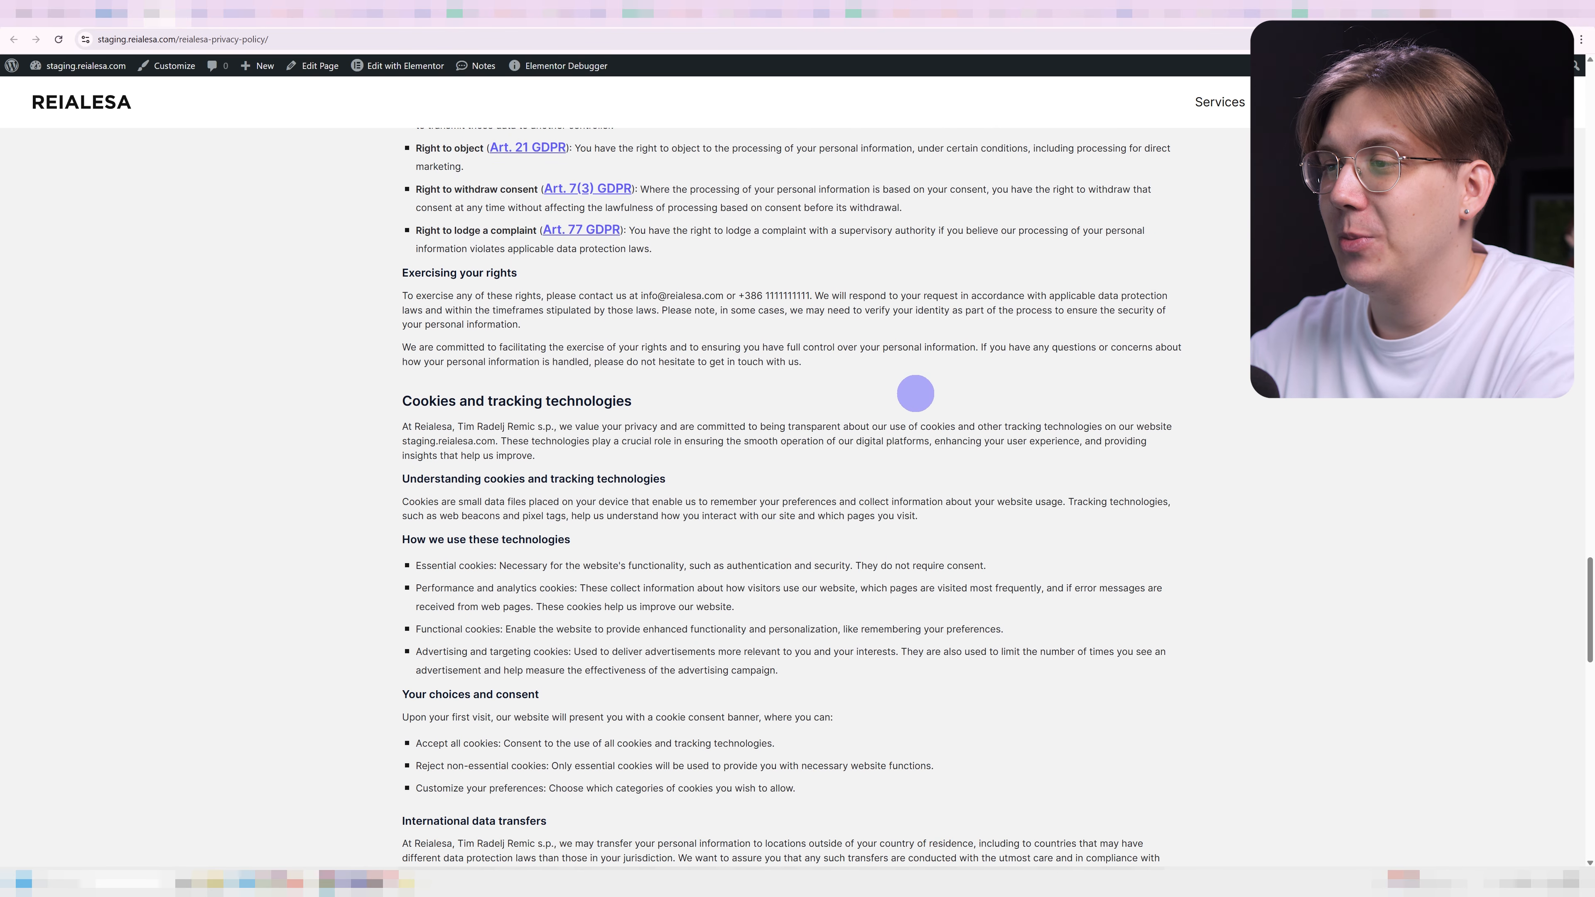
{"action": "scroll", "coordinate": [915, 395], "scroll_direction": "down", "scroll_amount": 4}
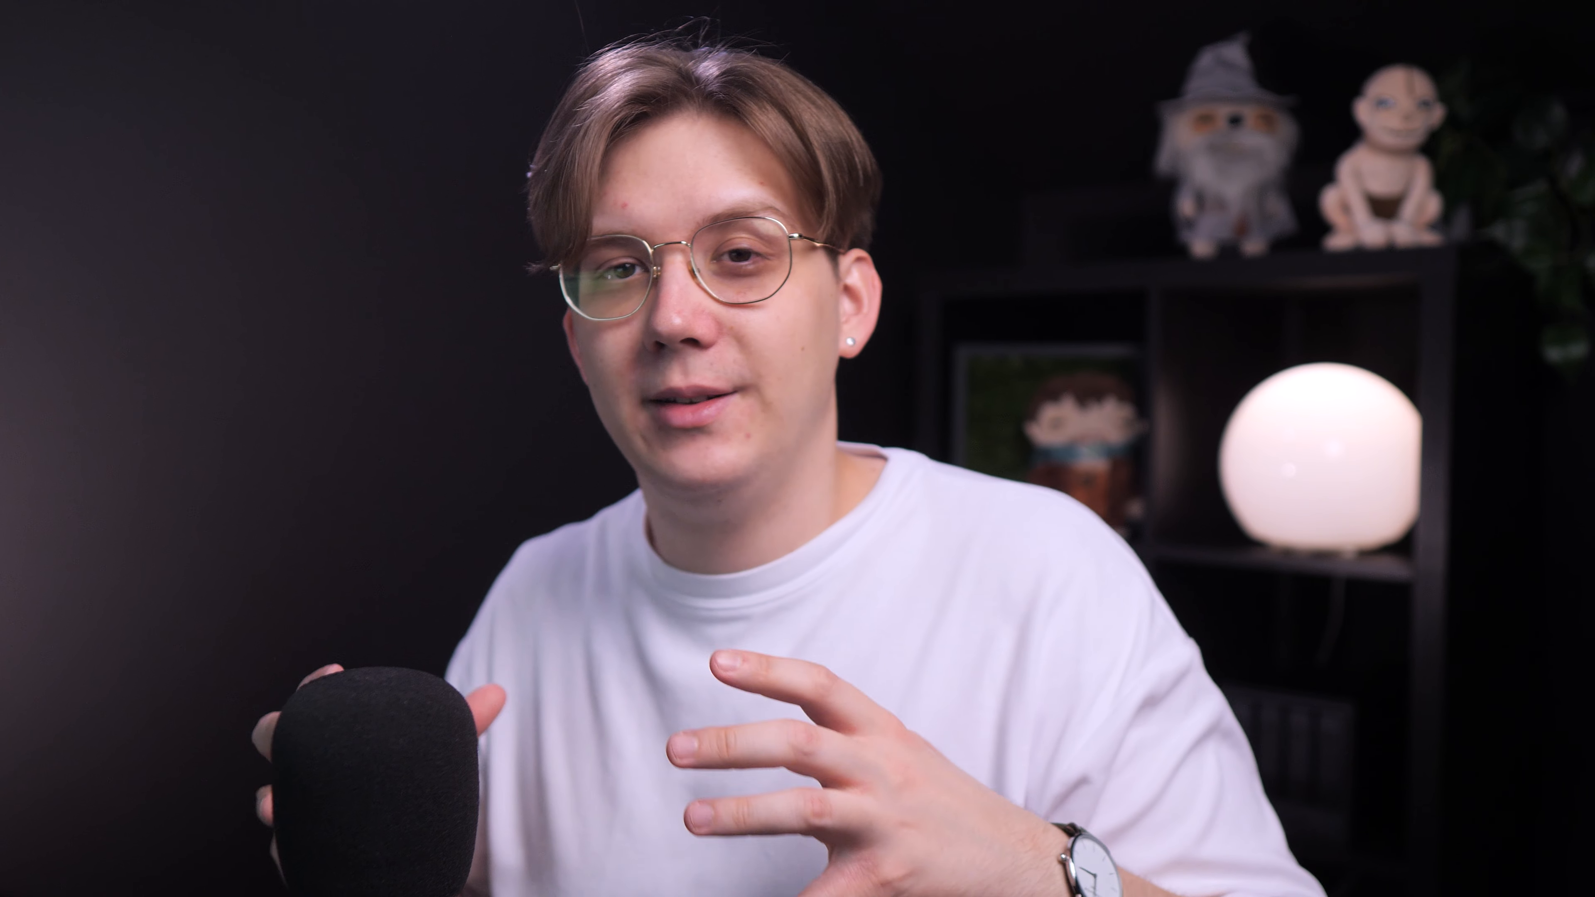